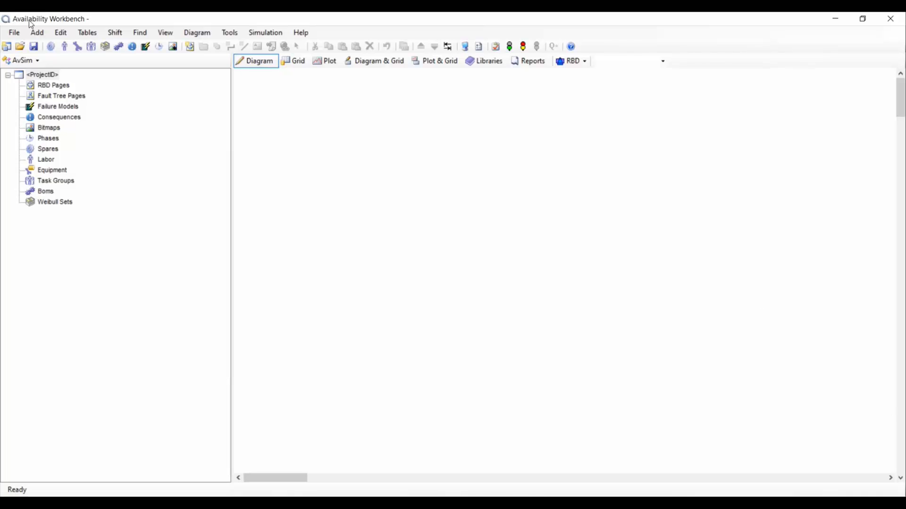
- Add a new system to the project and set its ID to SYSTEM
{"action": "left_click", "coordinate": [34, 36]}
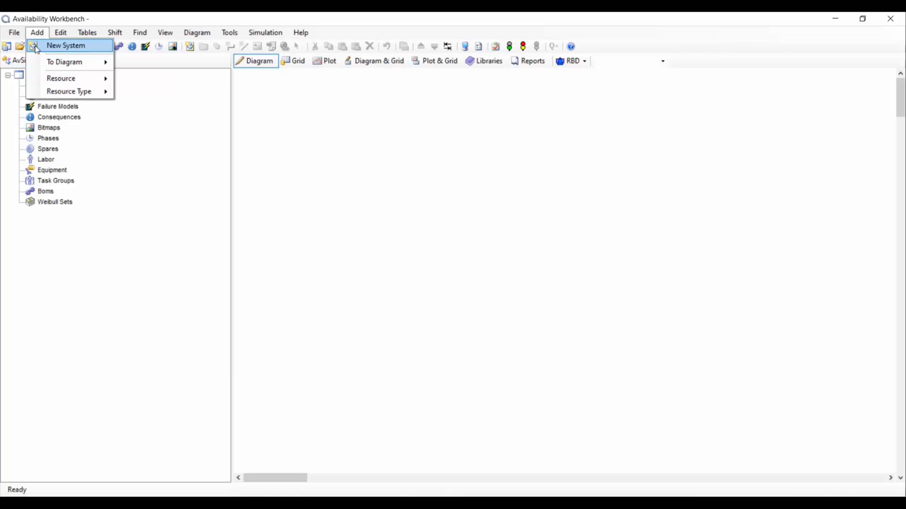
{"action": "left_click", "coordinate": [38, 47]}
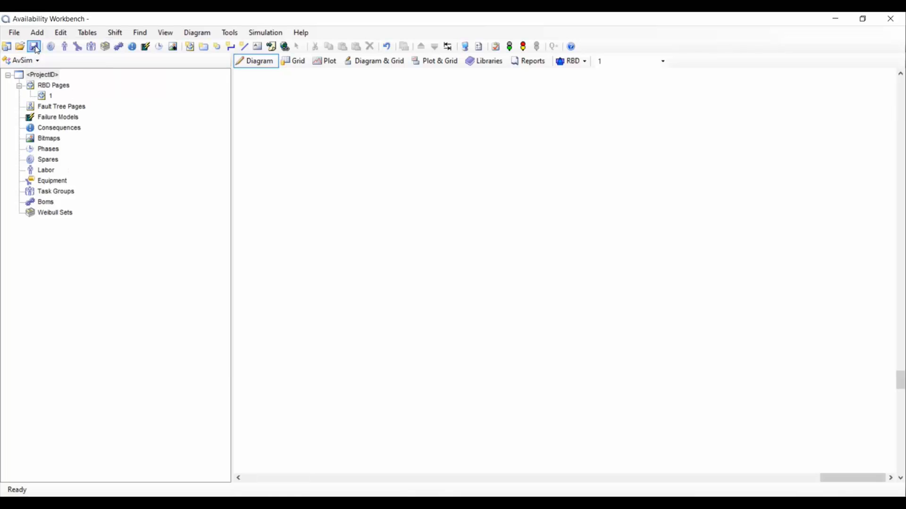
{"action": "double_click", "coordinate": [51, 97]}
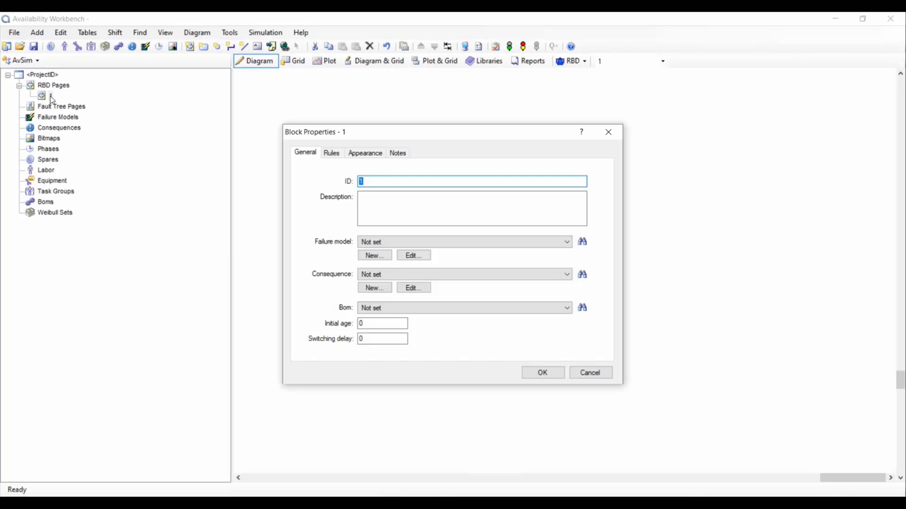
{"action": "type", "text": "SYSTEM"}
{"action": "left_click", "coordinate": [533, 378]}
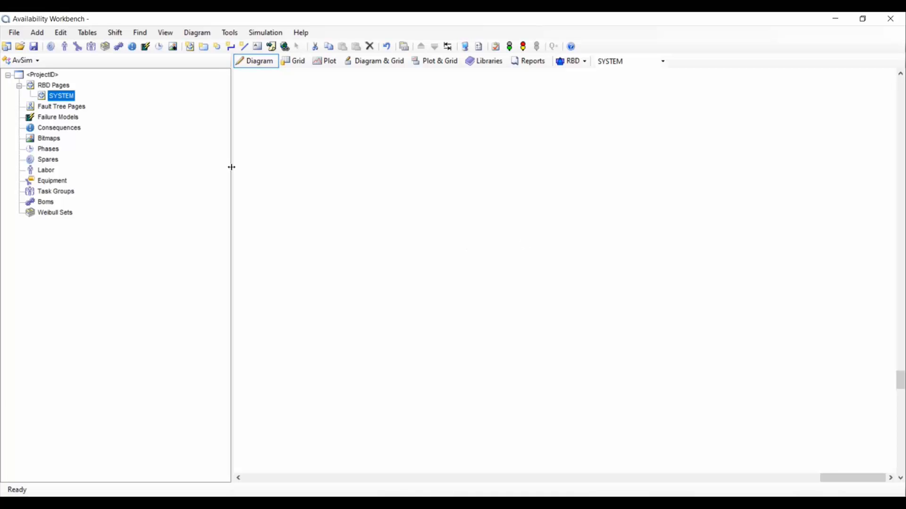
- Place three blocks in the SYSTEM diagram: two stacked vertically and a third to their right at mid-height
{"action": "left_click", "coordinate": [38, 33]}
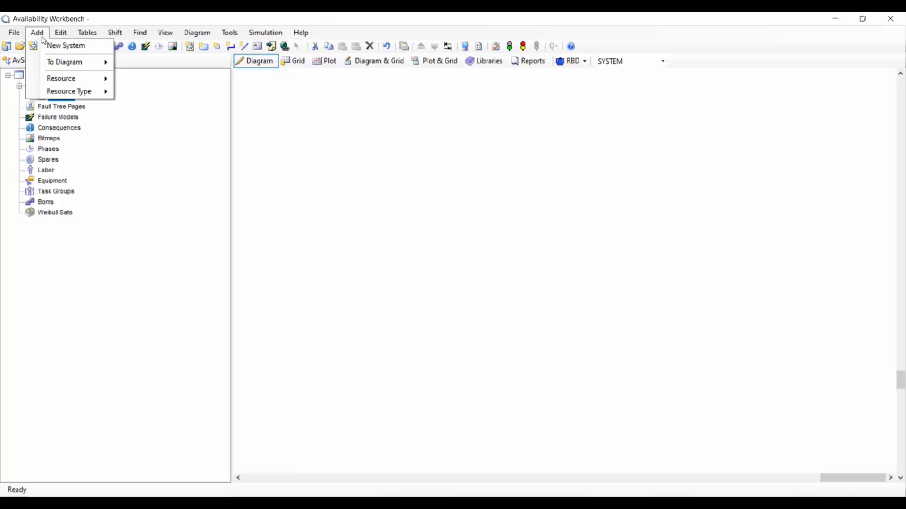
{"action": "mouse_move", "coordinate": [45, 67]}
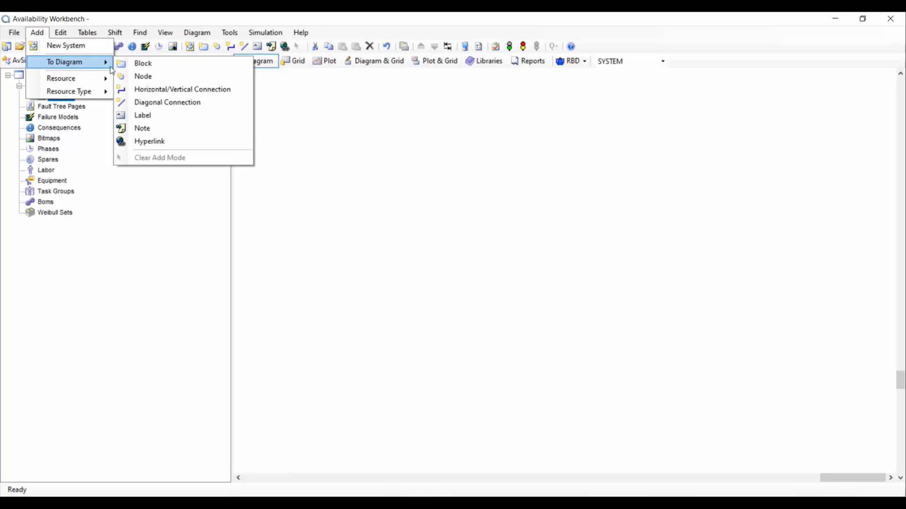
{"action": "left_click", "coordinate": [136, 64]}
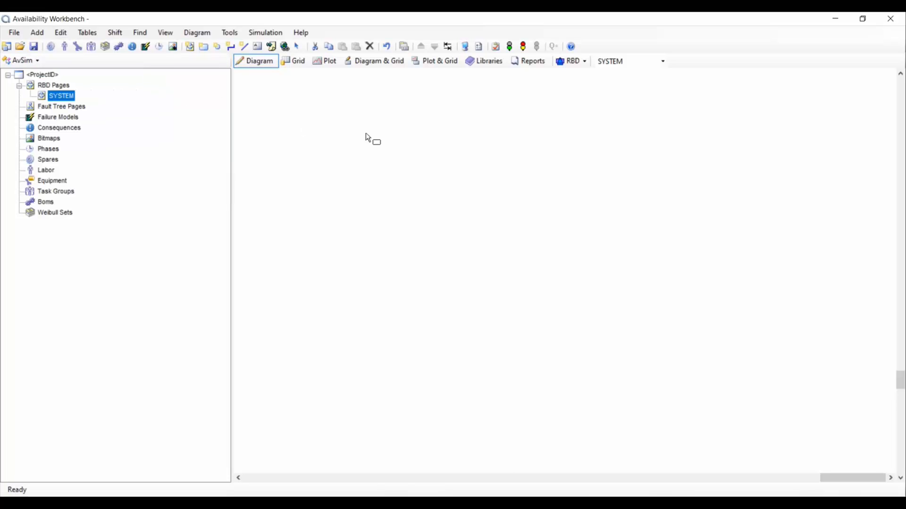
{"action": "left_click", "coordinate": [398, 135]}
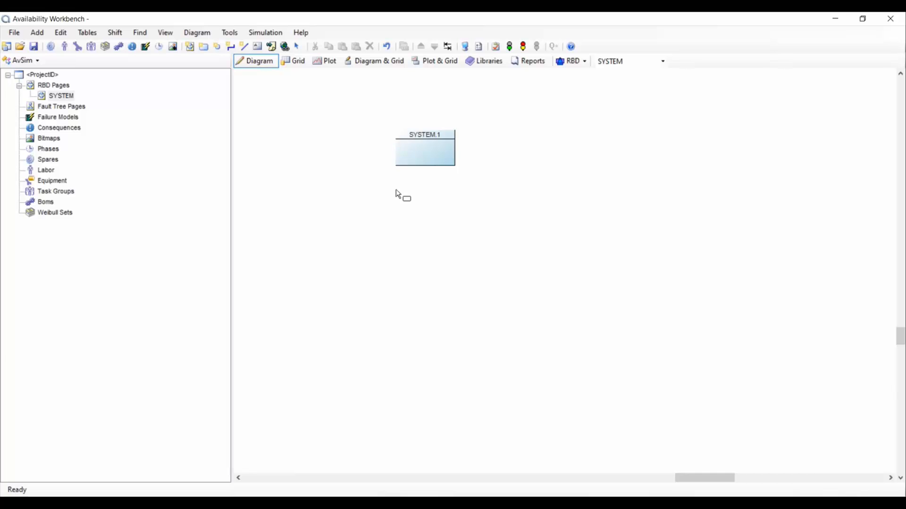
{"action": "left_click", "coordinate": [398, 215]}
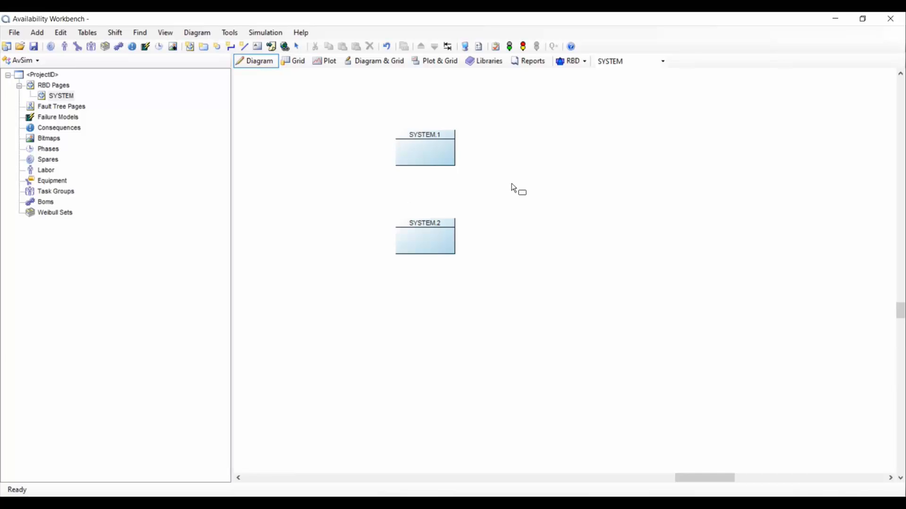
{"action": "left_click", "coordinate": [531, 178]}
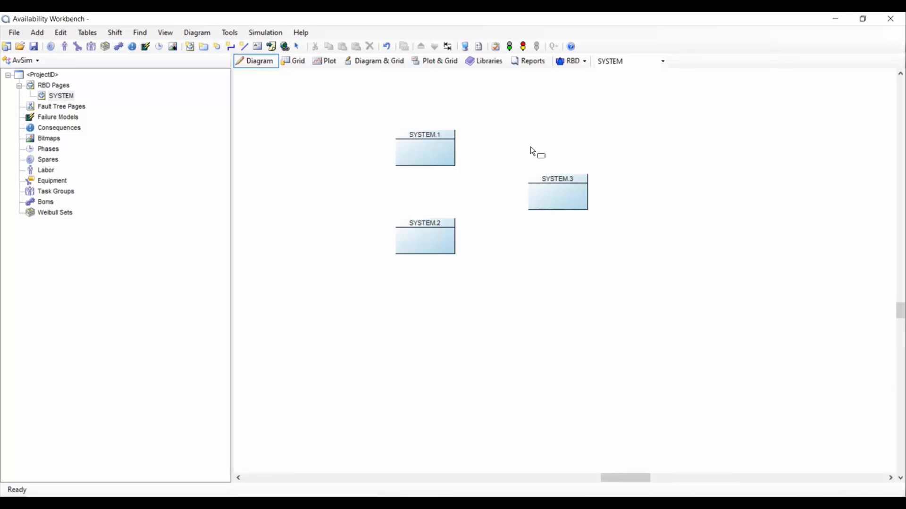
{"action": "right_click", "coordinate": [530, 124]}
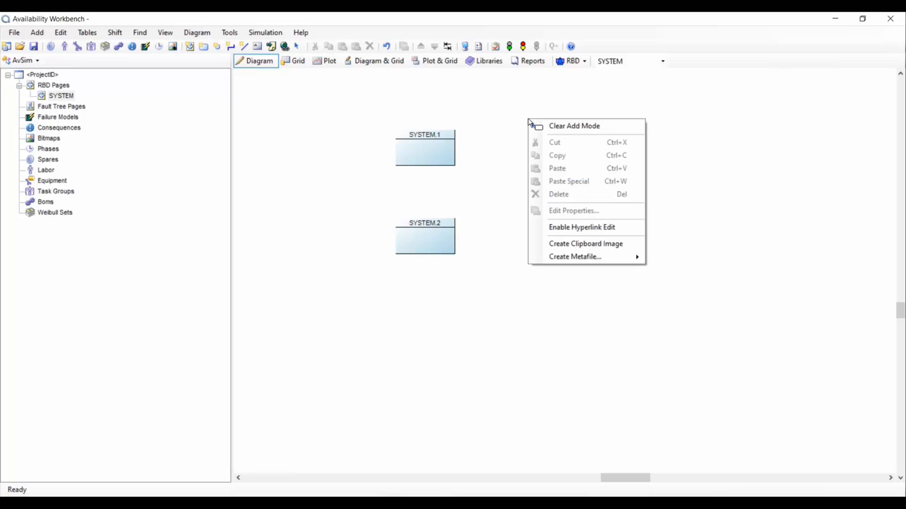
{"action": "left_click", "coordinate": [550, 129]}
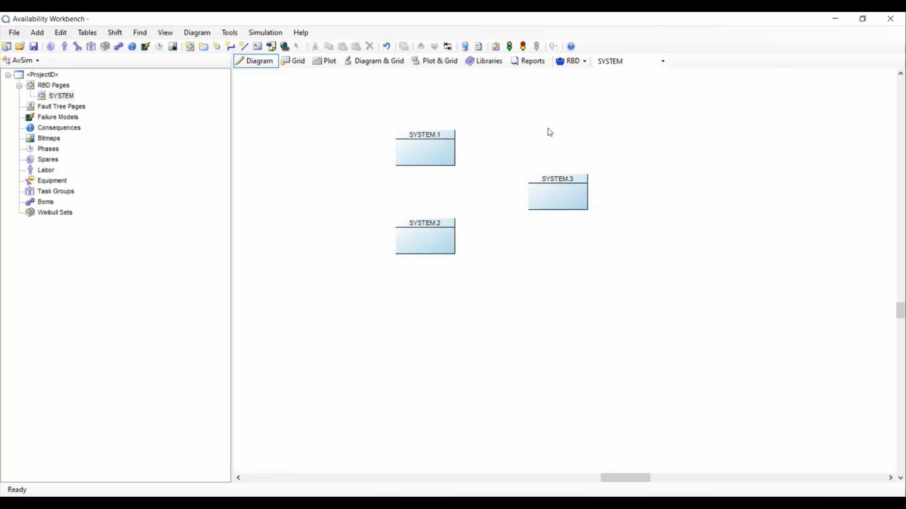
- Set the ID of the upper stacked block to comp1 and the lower one to comp2
{"action": "double_click", "coordinate": [443, 152]}
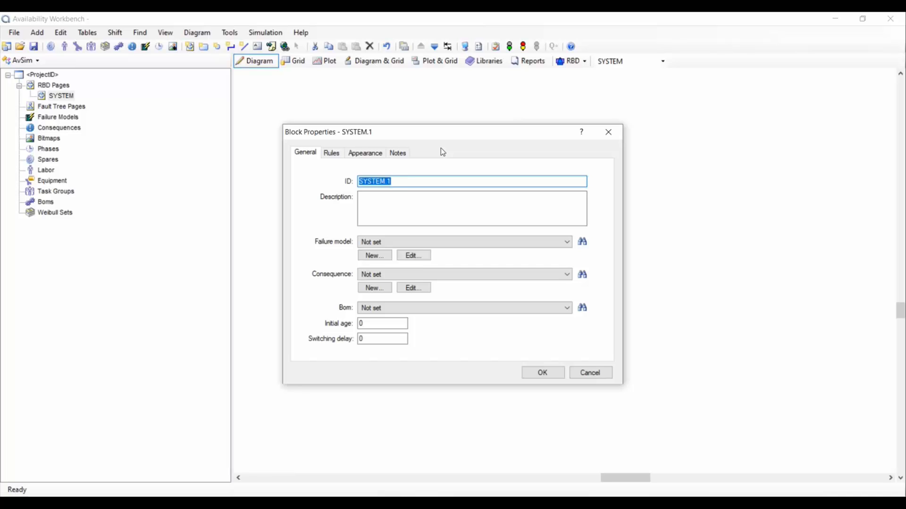
{"action": "type", "text": "comp1"}
{"action": "left_click", "coordinate": [558, 377]}
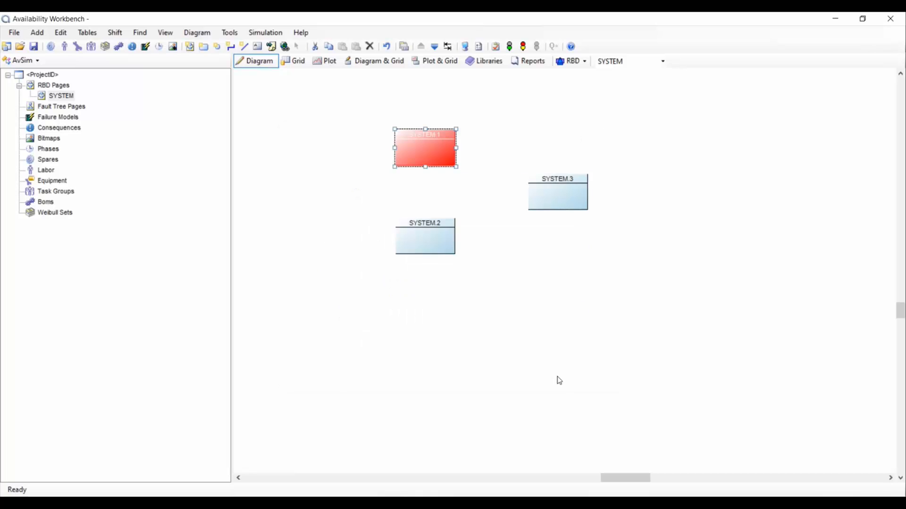
{"action": "double_click", "coordinate": [431, 233]}
{"action": "type", "text": "co"}
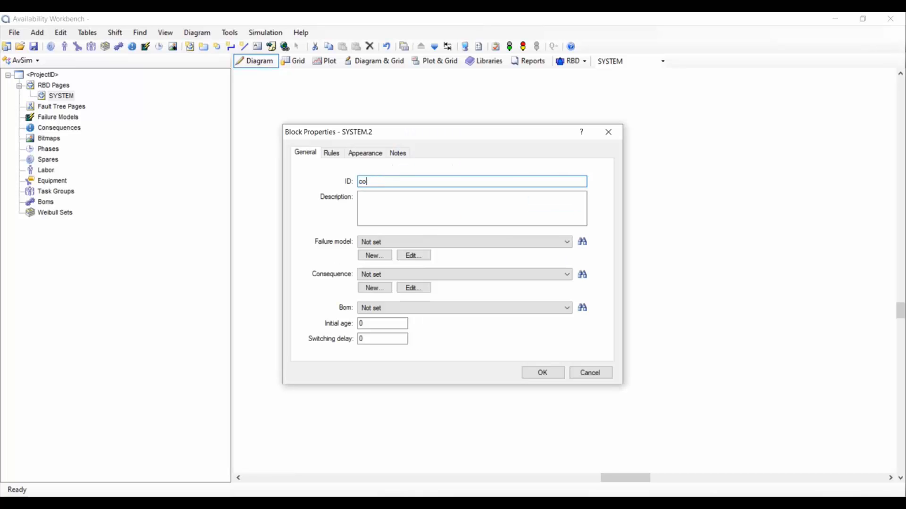
{"action": "type", "text": "mp2"}
{"action": "left_click", "coordinate": [544, 374]}
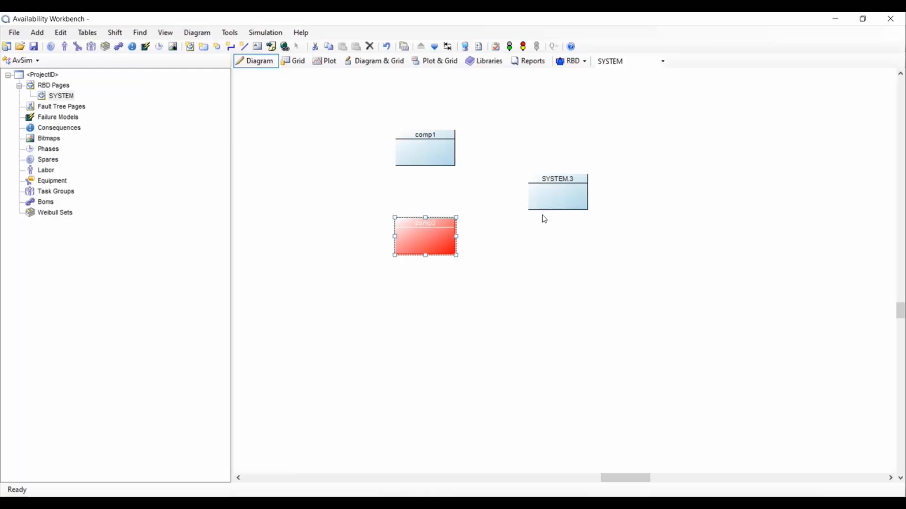
- Set the ID of the block right of the stacked pair to sub sys
{"action": "double_click", "coordinate": [558, 195]}
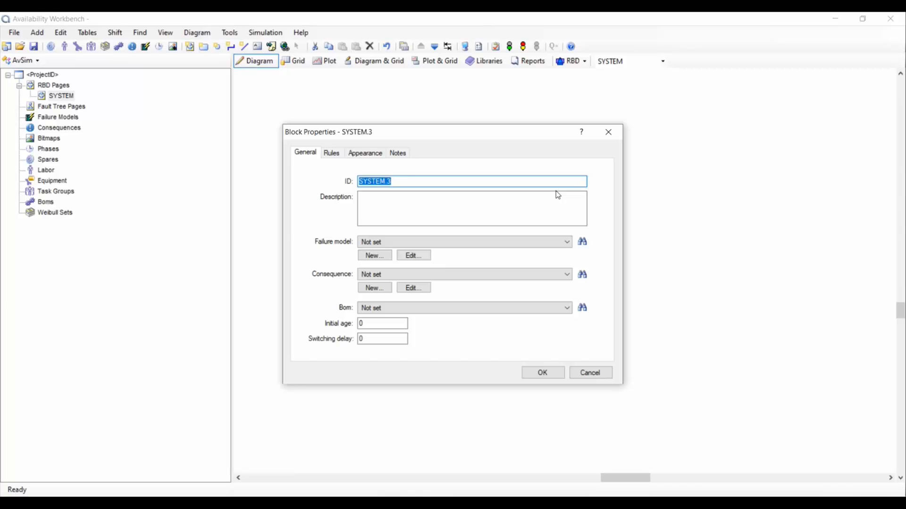
{"action": "type", "text": "sub sys"}
{"action": "left_click", "coordinate": [548, 375]}
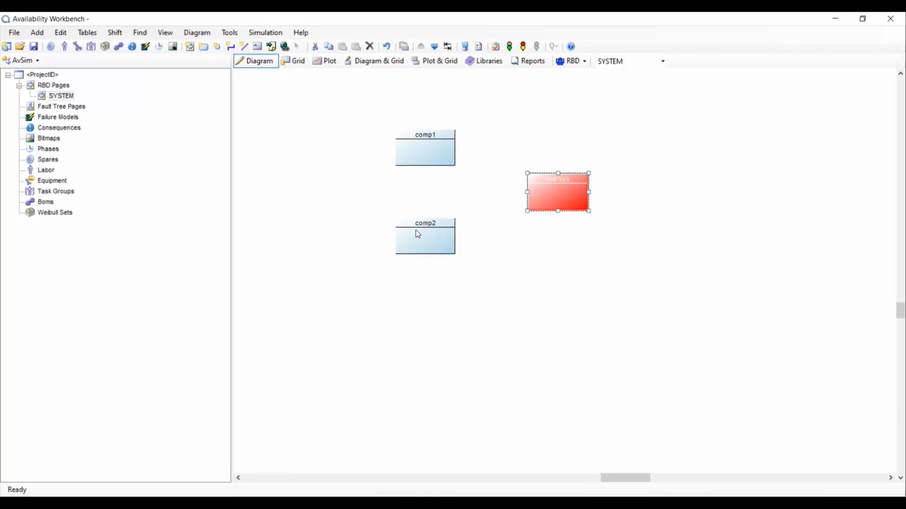
- Place two nodes at mid-height, one left of the comp1/comp2 pair and one between the pair and sub sys
{"action": "left_click", "coordinate": [37, 33]}
{"action": "mouse_move", "coordinate": [45, 67]}
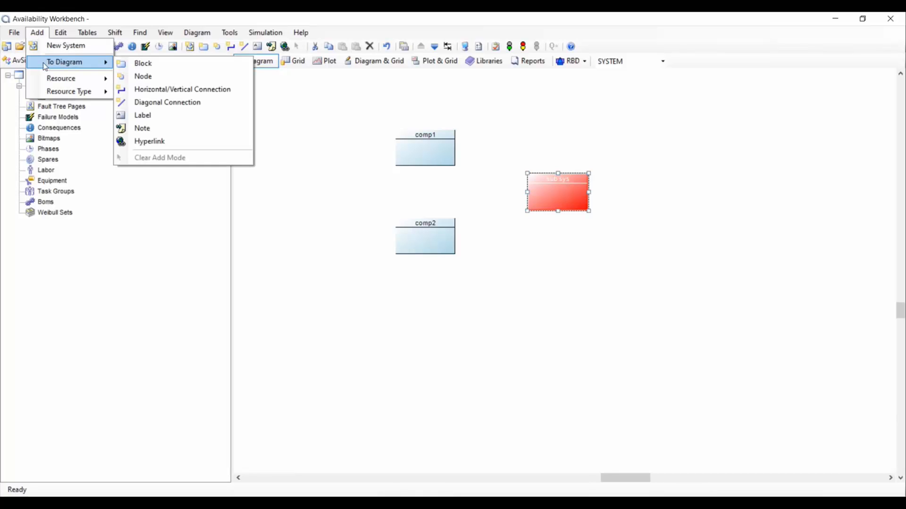
{"action": "left_click", "coordinate": [136, 77]}
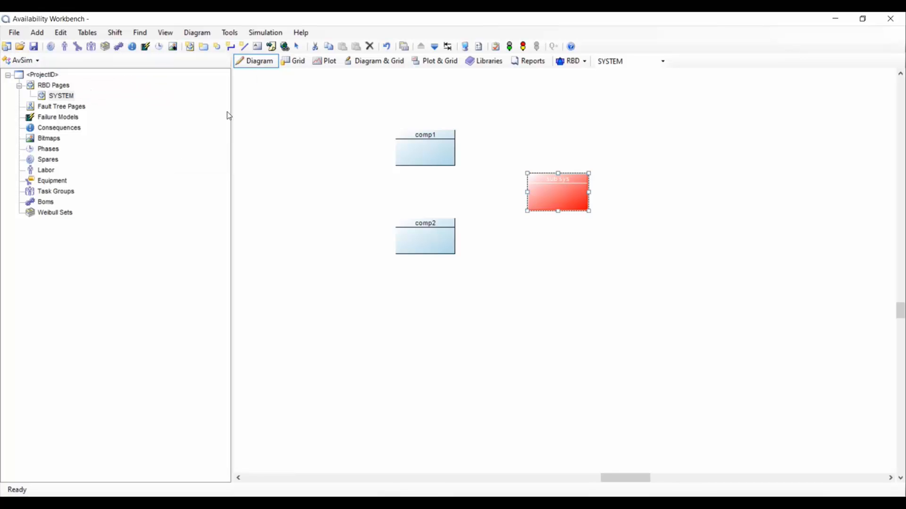
{"action": "left_click", "coordinate": [362, 193]}
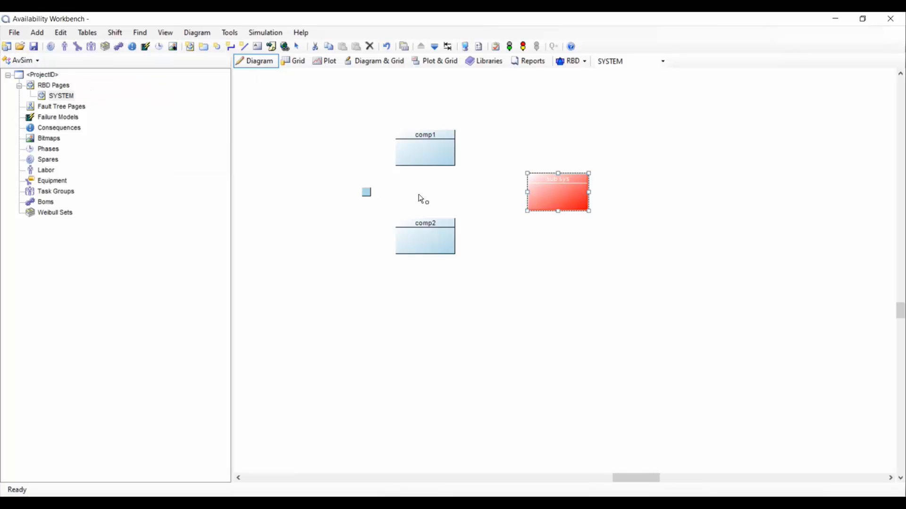
{"action": "left_click", "coordinate": [495, 192]}
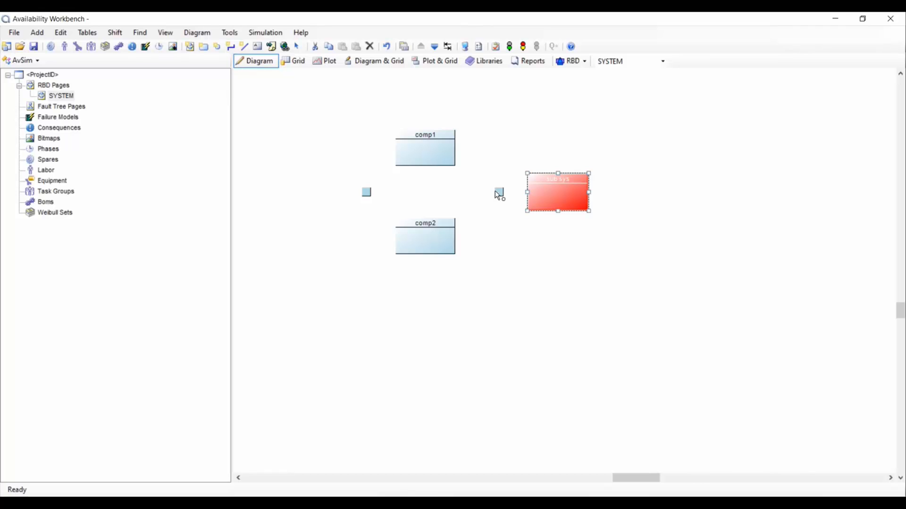
{"action": "right_click", "coordinate": [501, 123]}
{"action": "left_click", "coordinate": [522, 125]}
- Move the right node and the sub sys block slightly left, closer to comp1 and comp2
{"action": "left_click_drag", "start_coordinate": [499, 194], "coordinate": [481, 188]}
{"action": "left_click_drag", "start_coordinate": [568, 190], "coordinate": [553, 190]}
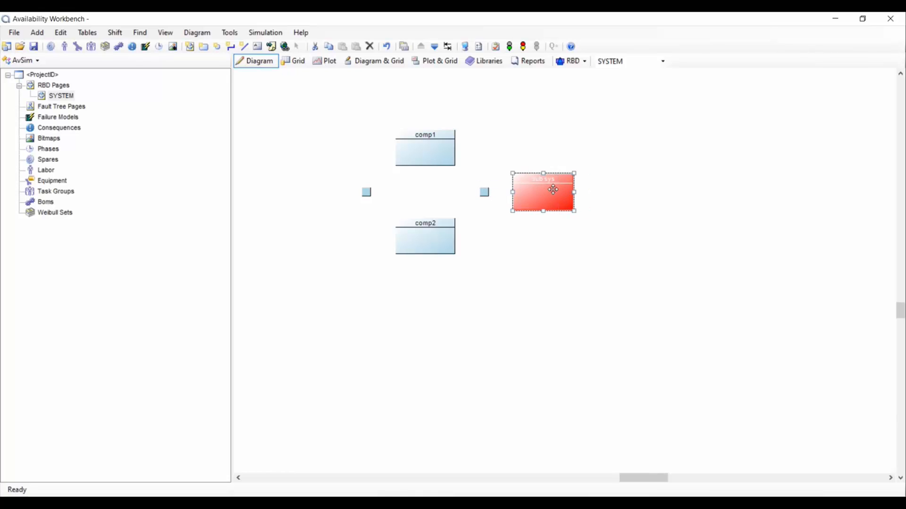
{"action": "left_click", "coordinate": [536, 150]}
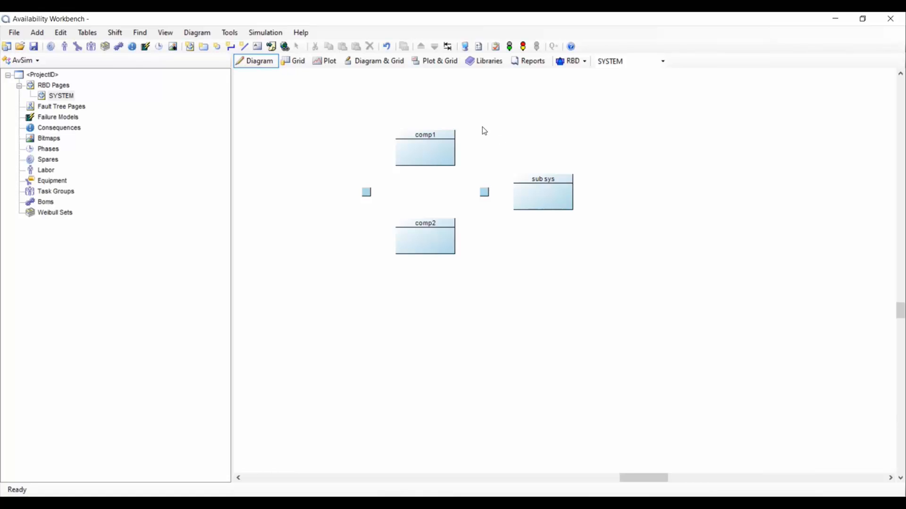
- Draw horizontal/vertical connections from the left node to comp1 and to comp2
{"action": "left_click", "coordinate": [41, 35]}
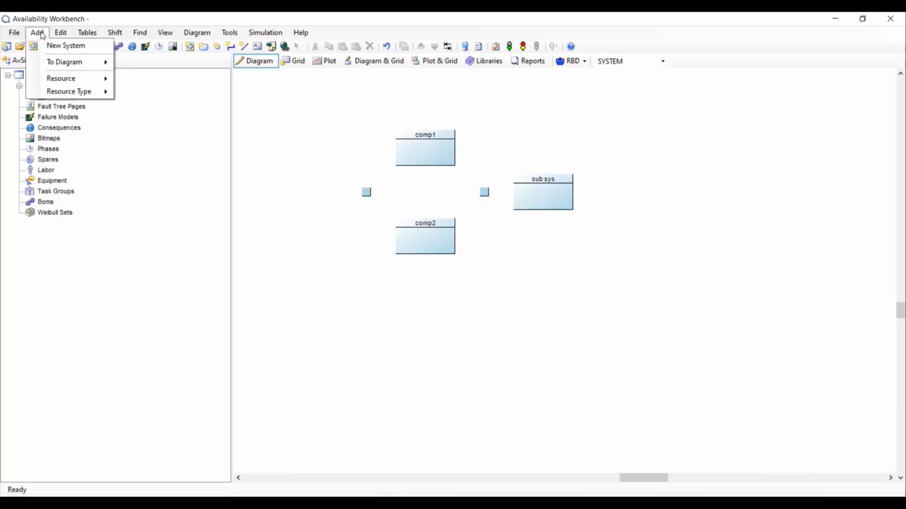
{"action": "mouse_move", "coordinate": [61, 69]}
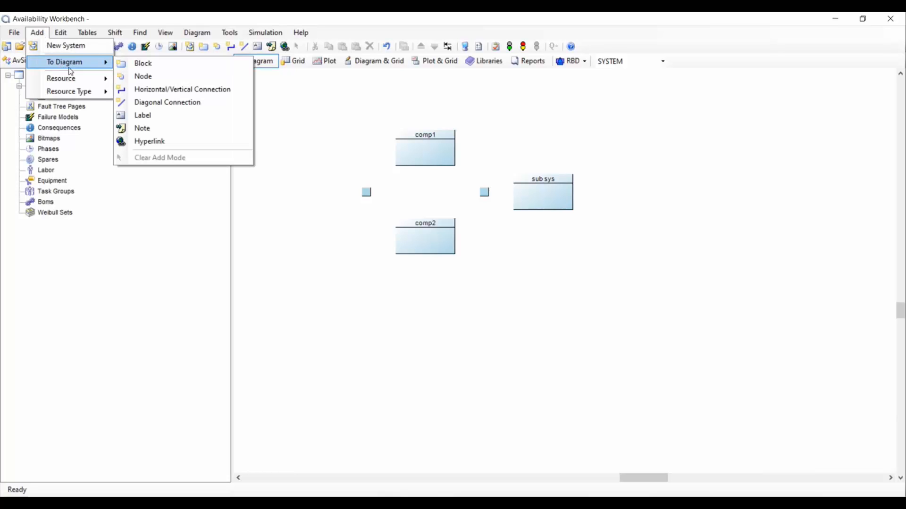
{"action": "left_click", "coordinate": [159, 89]}
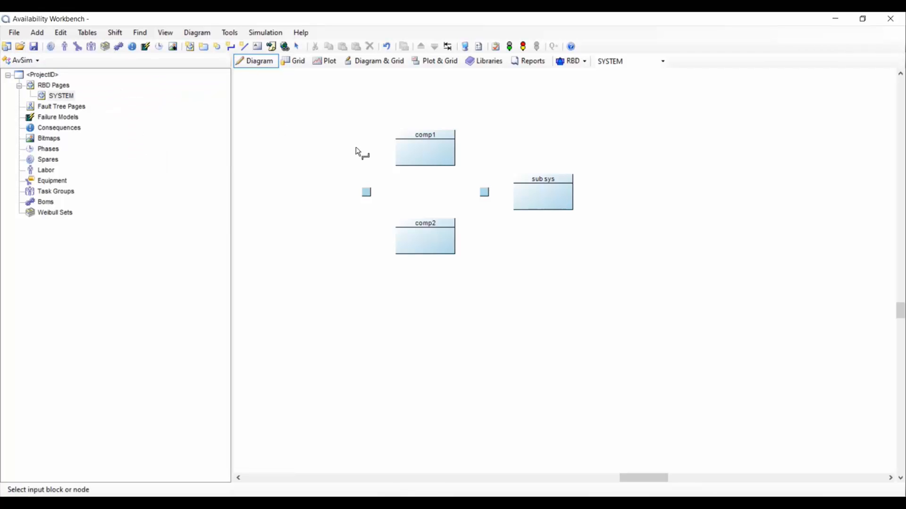
{"action": "left_click", "coordinate": [368, 194]}
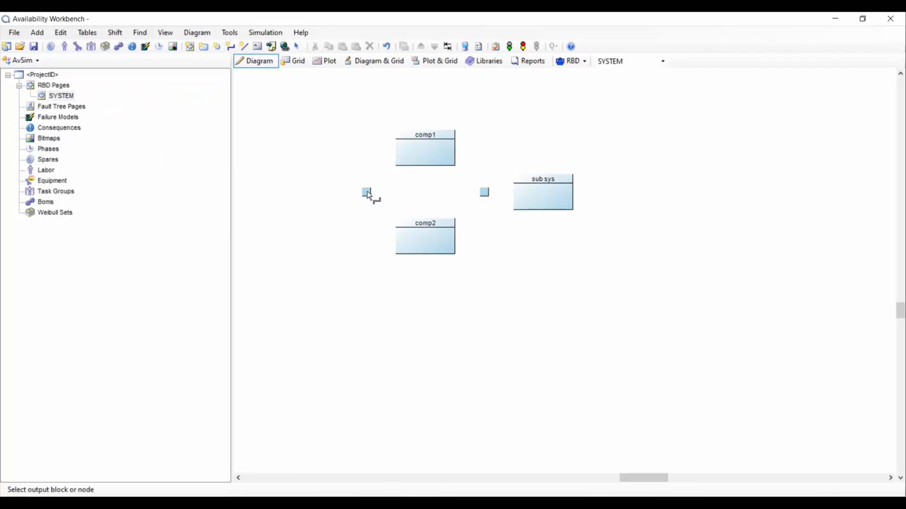
{"action": "left_click", "coordinate": [423, 156]}
{"action": "left_click", "coordinate": [368, 193]}
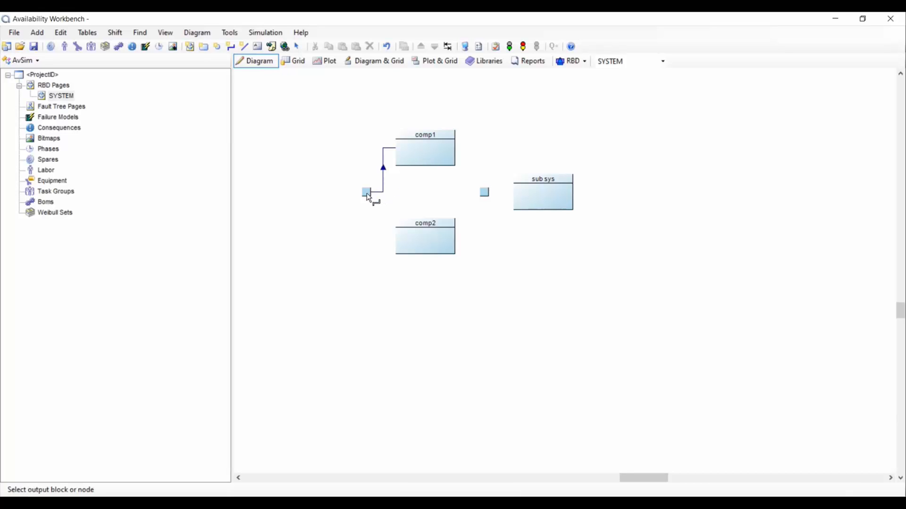
{"action": "left_click", "coordinate": [423, 241]}
- Connect the outputs of comp2 and comp1 to the right node
{"action": "left_click", "coordinate": [436, 238]}
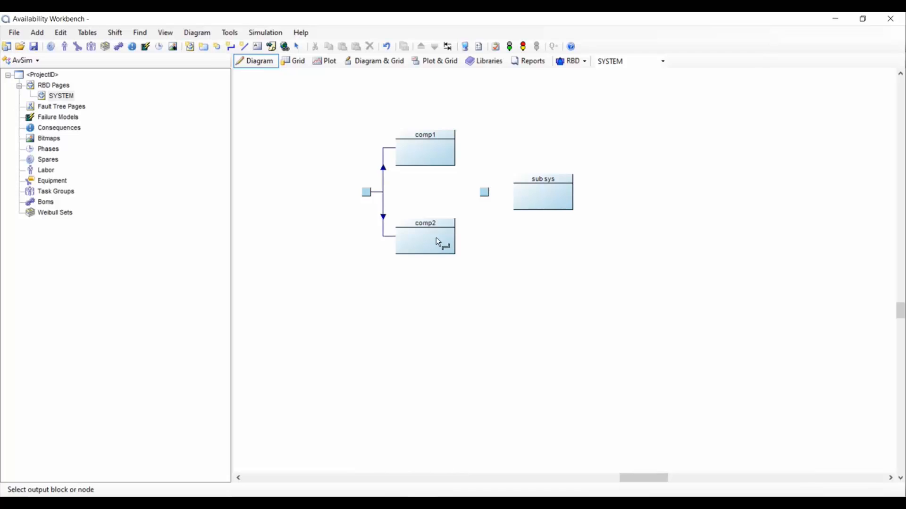
{"action": "left_click", "coordinate": [488, 193]}
{"action": "left_click", "coordinate": [439, 146]}
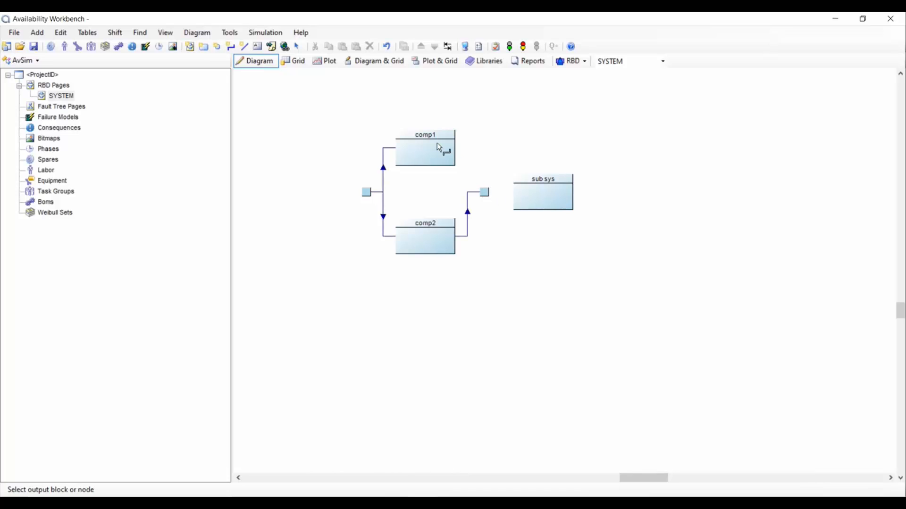
{"action": "left_click", "coordinate": [486, 193]}
- Connect the right node to the sub sys block and leave connection mode
{"action": "left_click", "coordinate": [486, 193]}
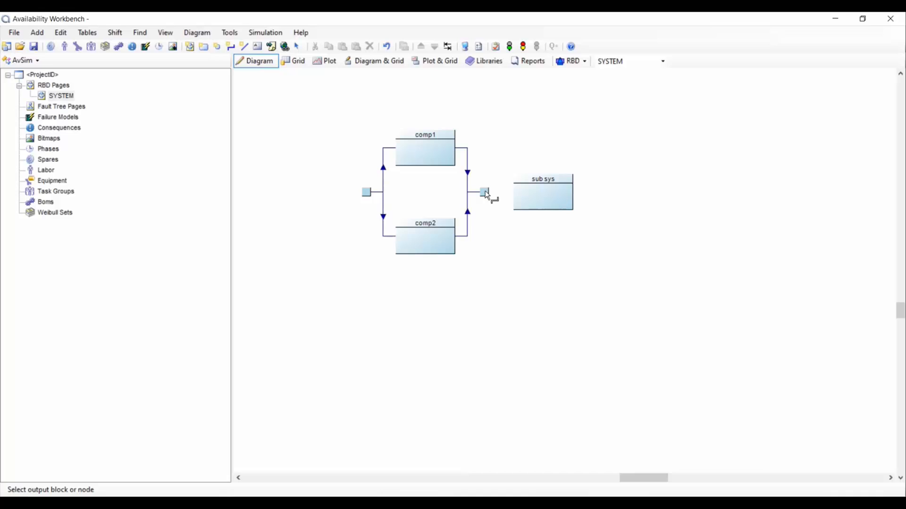
{"action": "left_click", "coordinate": [545, 195]}
{"action": "right_click", "coordinate": [537, 123]}
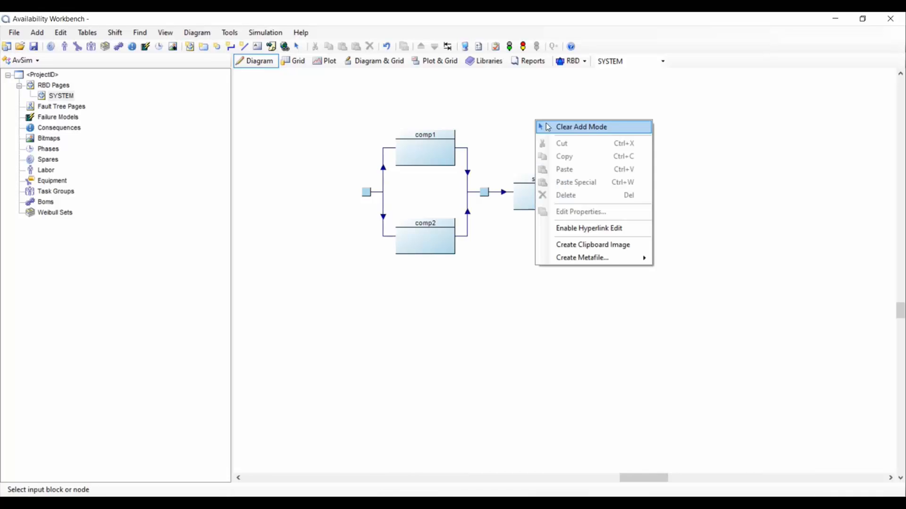
{"action": "left_click", "coordinate": [549, 127]}
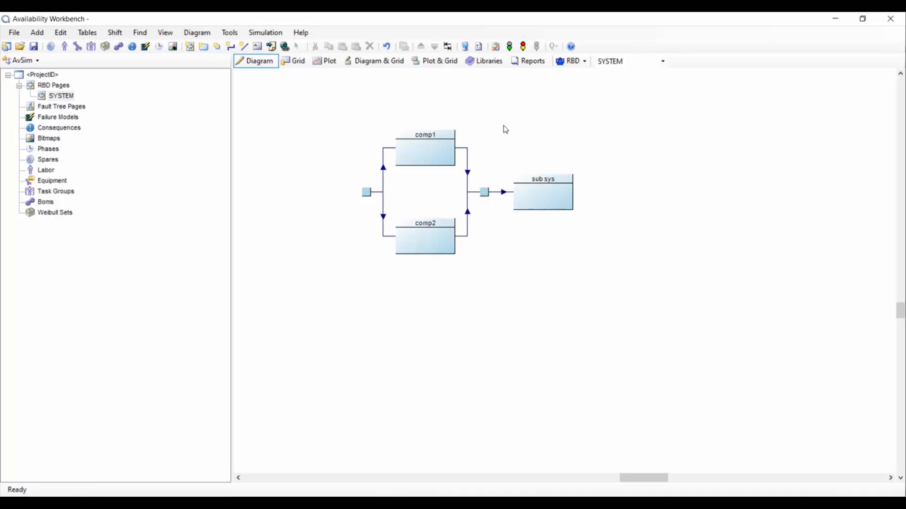
{"action": "left_click", "coordinate": [421, 146]}
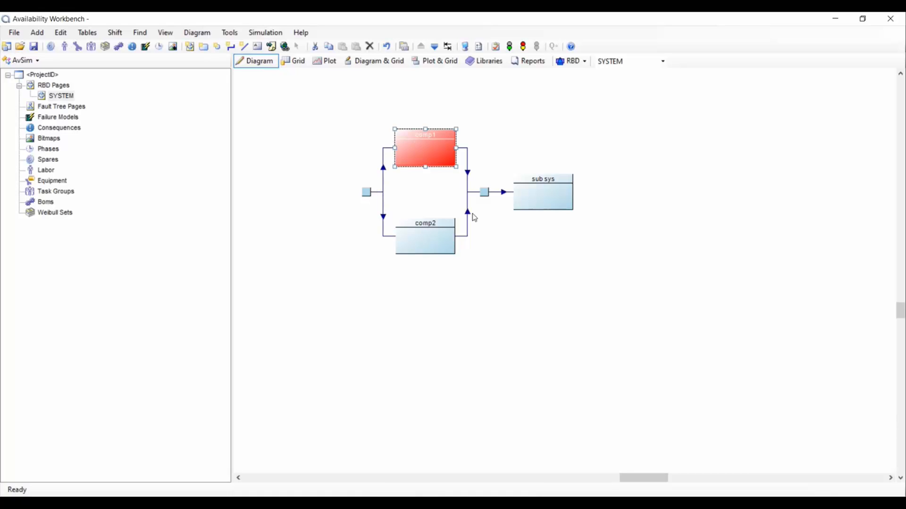
{"action": "left_click", "coordinate": [372, 111]}
{"action": "left_click_drag", "start_coordinate": [386, 128], "coordinate": [466, 266]}
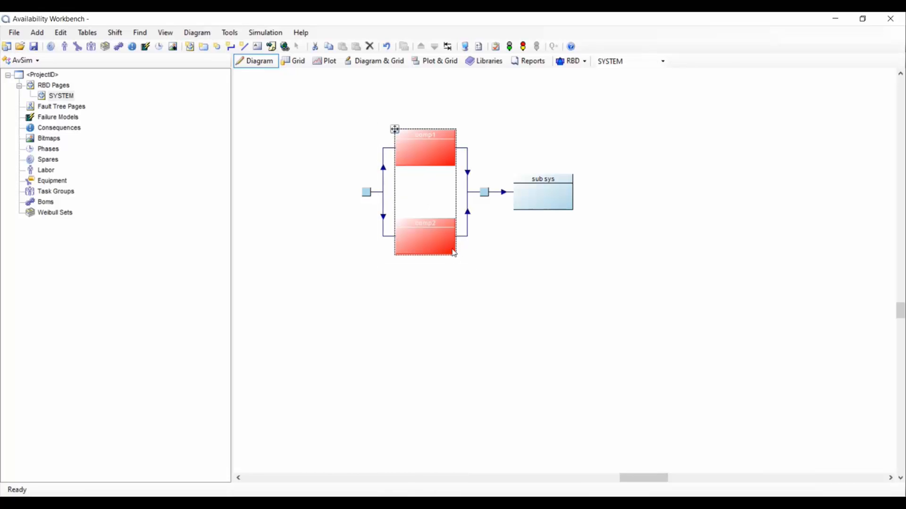
{"action": "left_click", "coordinate": [474, 266]}
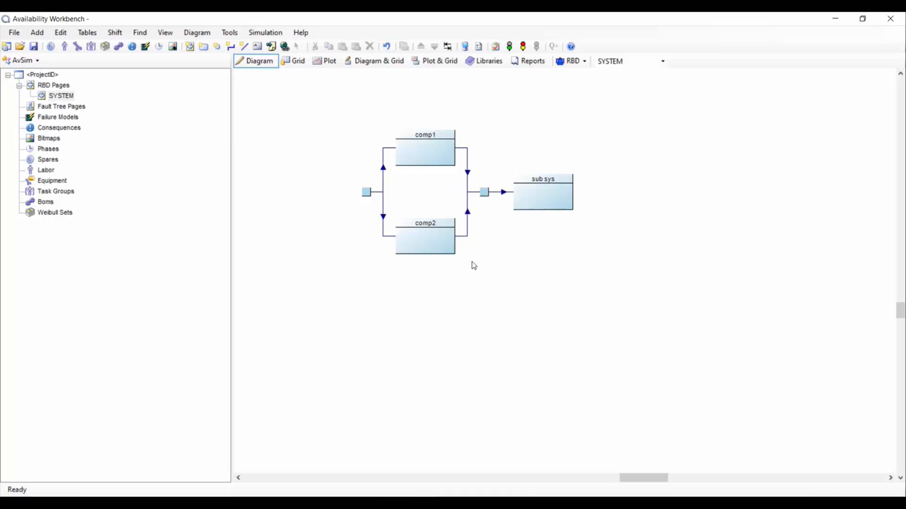
{"action": "double_click", "coordinate": [538, 194]}
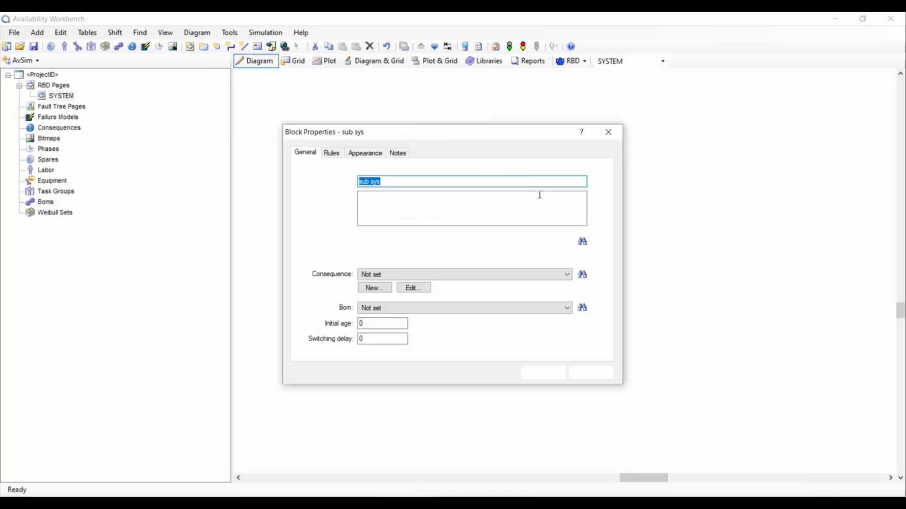
{"action": "left_click", "coordinate": [608, 132]}
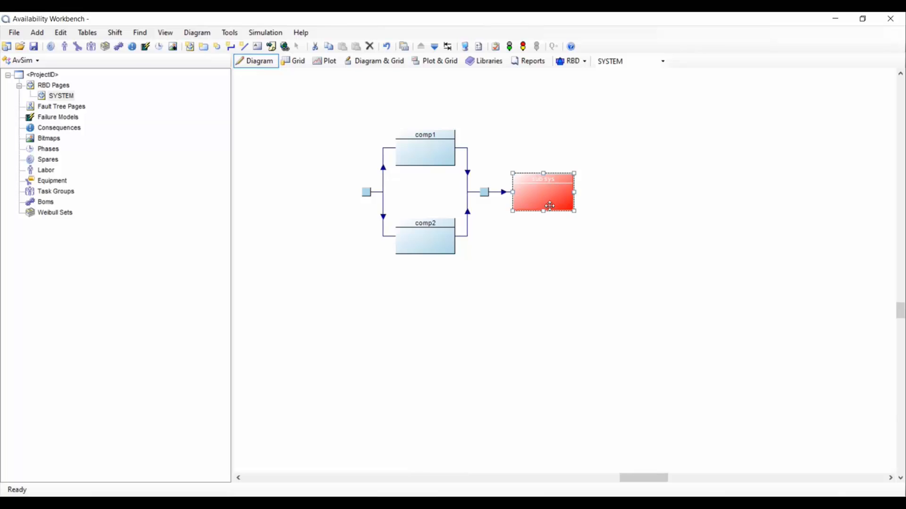
{"action": "left_click", "coordinate": [551, 144]}
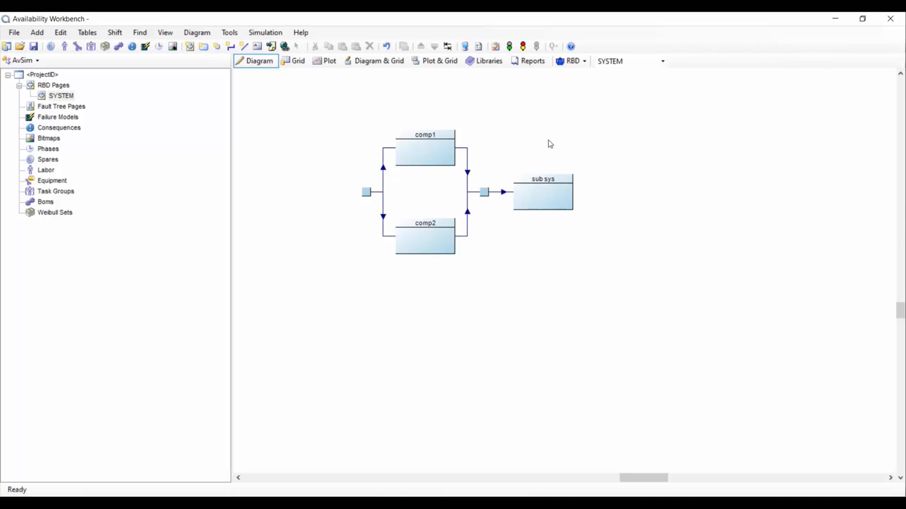
- Go down into the sub sys block's own page and place three blocks side by side in a row
{"action": "left_click", "coordinate": [554, 192]}
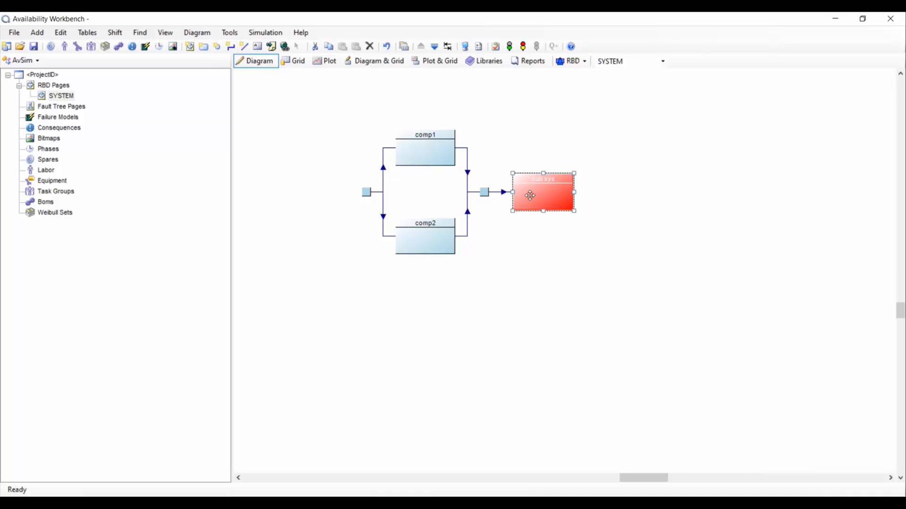
{"action": "left_click", "coordinate": [439, 51]}
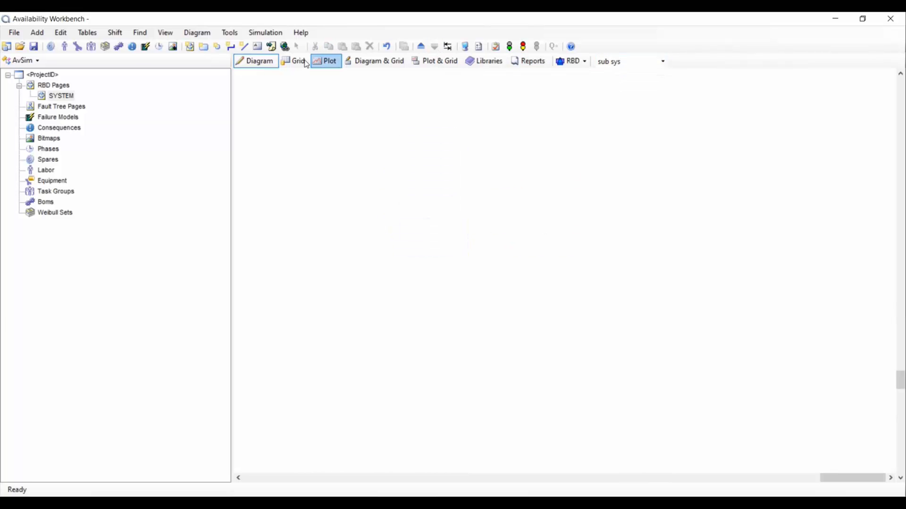
{"action": "left_click", "coordinate": [204, 47]}
{"action": "left_click", "coordinate": [372, 202]}
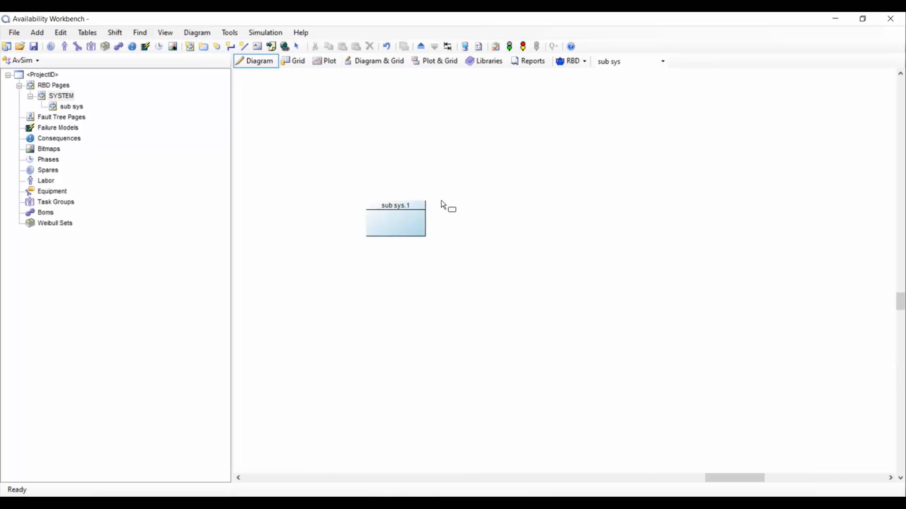
{"action": "left_click", "coordinate": [441, 203]}
{"action": "left_click", "coordinate": [514, 202]}
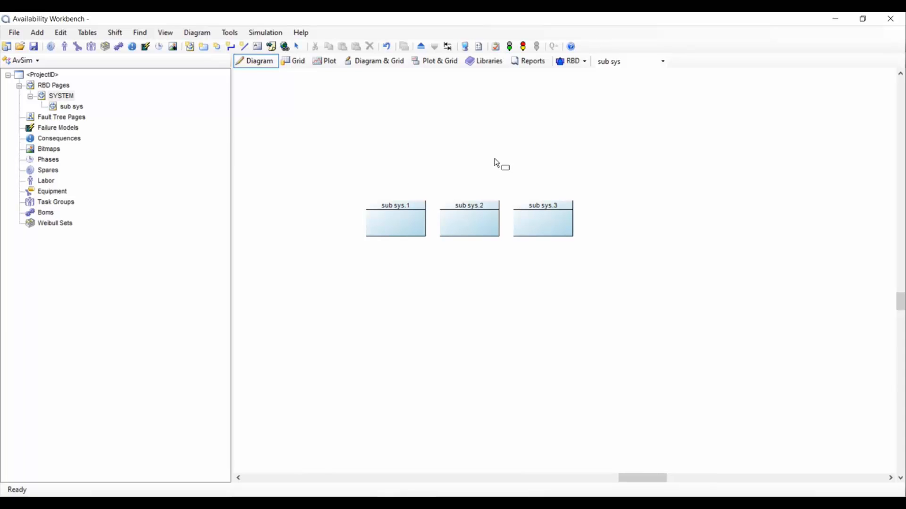
{"action": "right_click", "coordinate": [476, 151]}
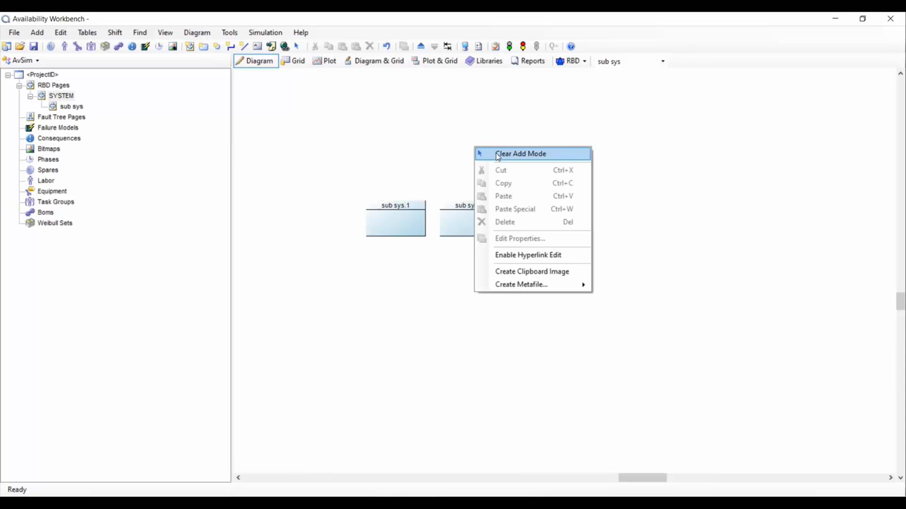
{"action": "left_click", "coordinate": [493, 153]}
- Connect sub sys.1 to sub sys.2 and sub sys.2 to sub sys.3 in series with horizontal/vertical connections, and leave connection mode
{"action": "left_click", "coordinate": [231, 50]}
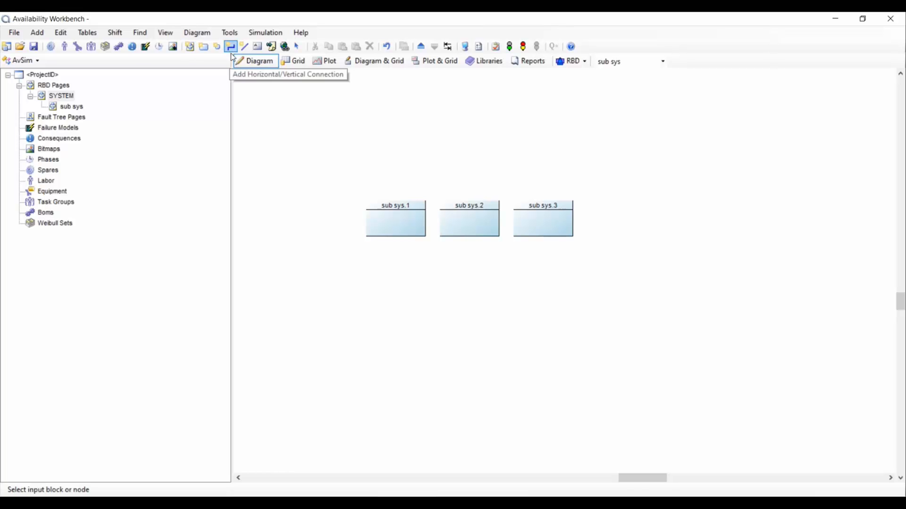
{"action": "left_click", "coordinate": [418, 214]}
{"action": "left_click", "coordinate": [457, 222]}
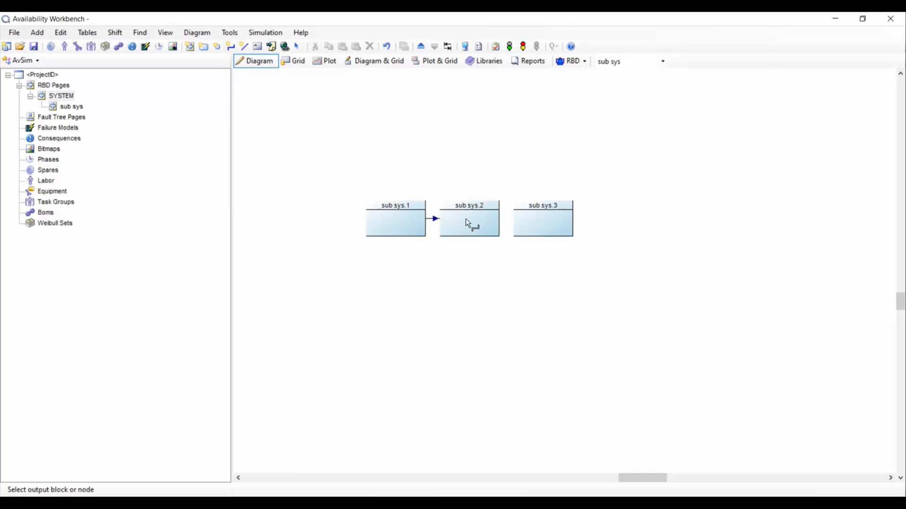
{"action": "left_click", "coordinate": [520, 218]}
{"action": "right_click", "coordinate": [516, 157]}
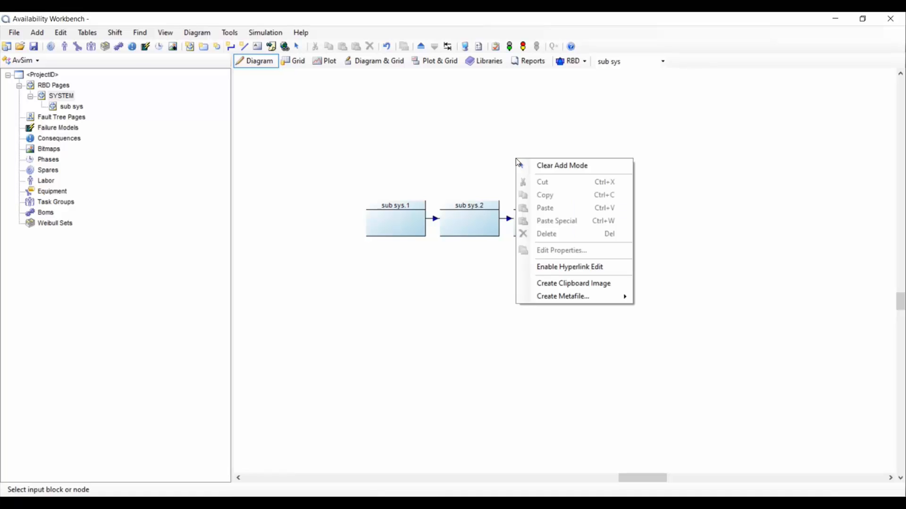
{"action": "left_click", "coordinate": [539, 167]}
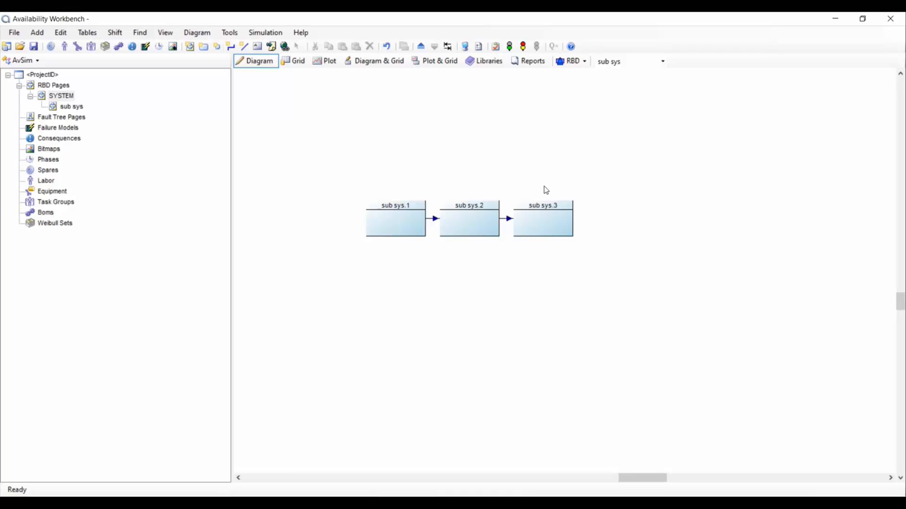
- Go back up from the sub sys page to the parent SYSTEM diagram
{"action": "left_click", "coordinate": [548, 208]}
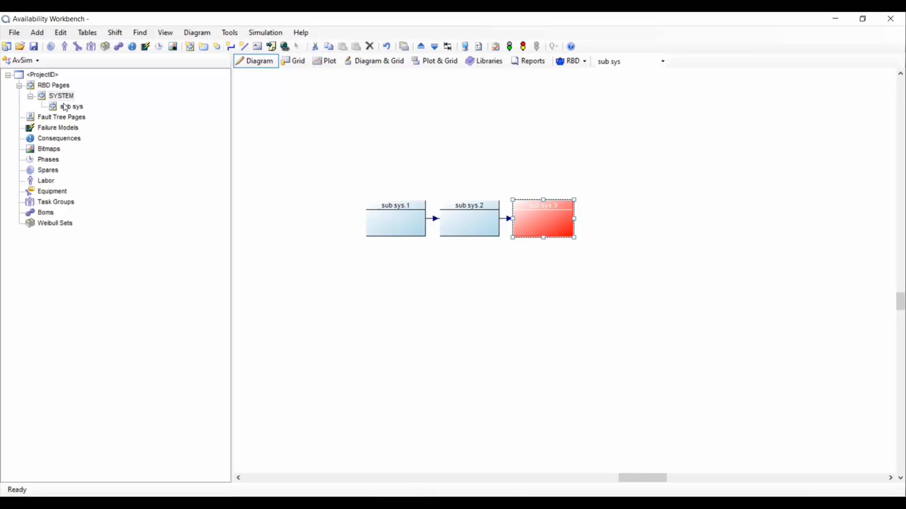
{"action": "left_click", "coordinate": [467, 155]}
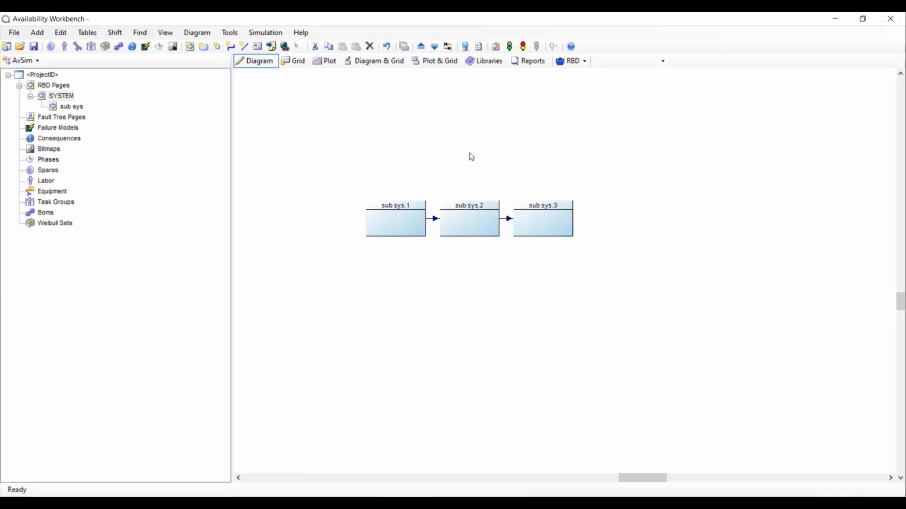
{"action": "left_click", "coordinate": [422, 46]}
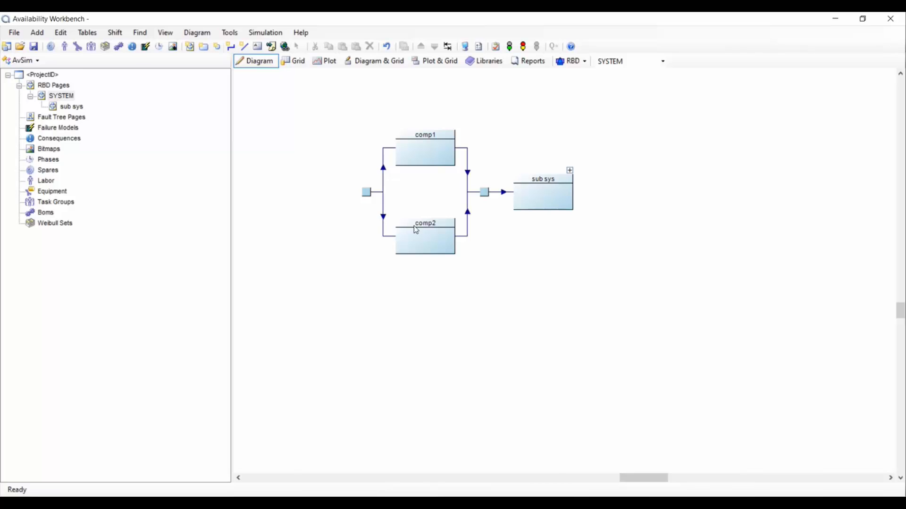
- Add a new failure model resource and review its failure distribution options, keeping Exponential selected
{"action": "left_click", "coordinate": [43, 39]}
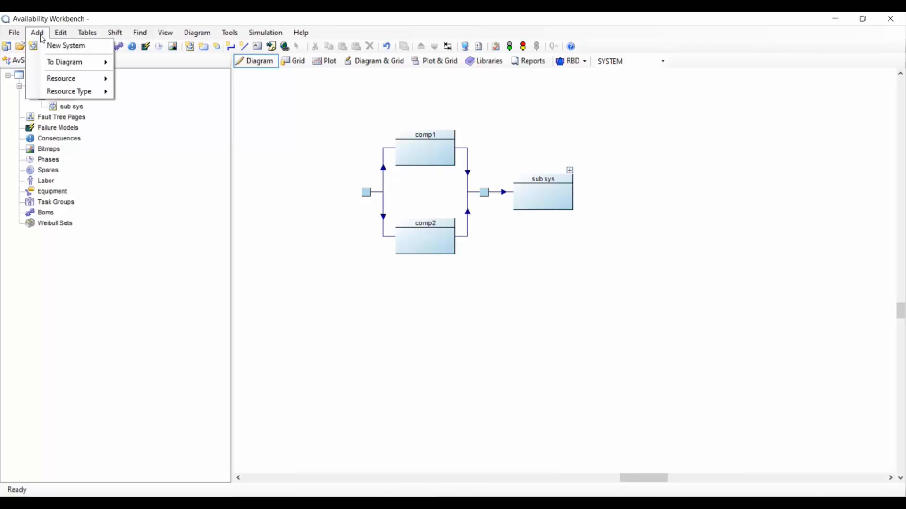
{"action": "mouse_move", "coordinate": [73, 82]}
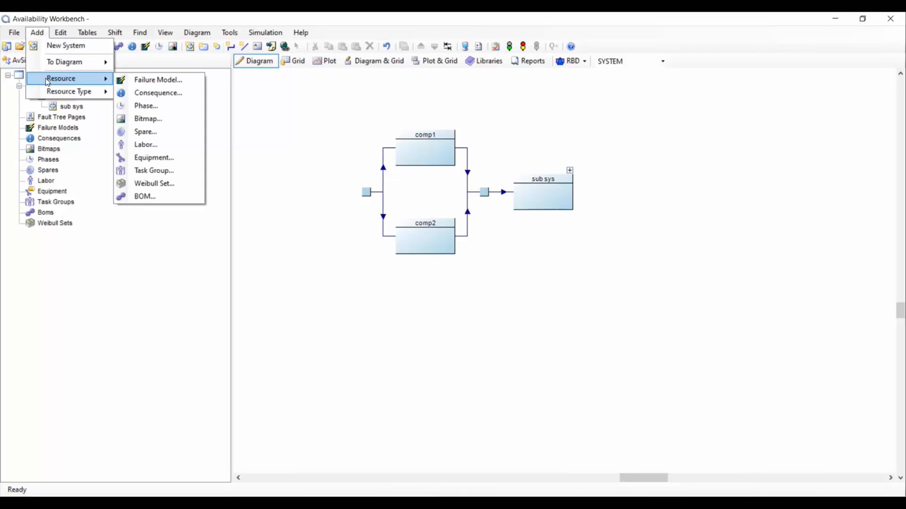
{"action": "left_click", "coordinate": [151, 84]}
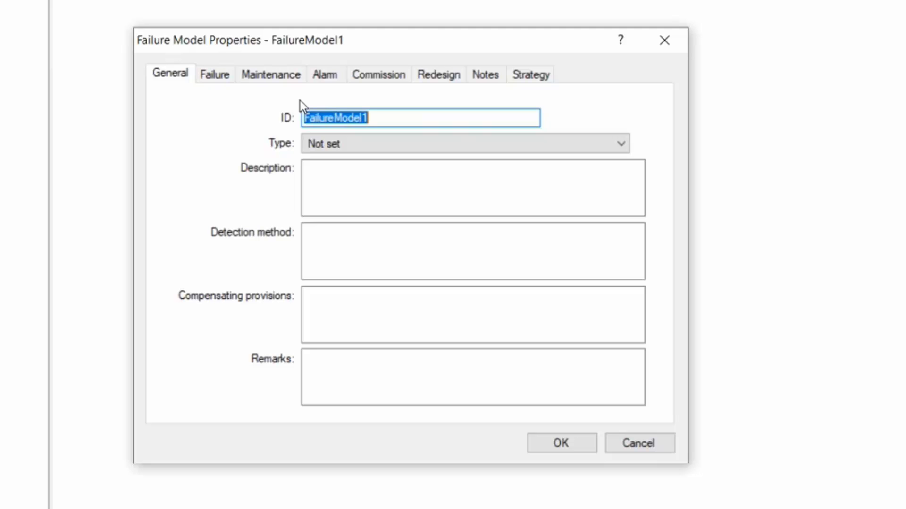
{"action": "left_click", "coordinate": [225, 80]}
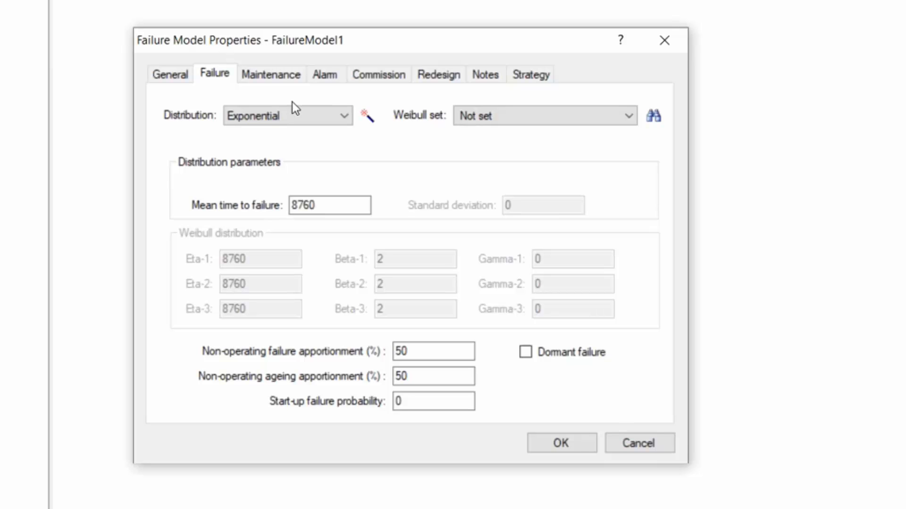
{"action": "left_click", "coordinate": [339, 122]}
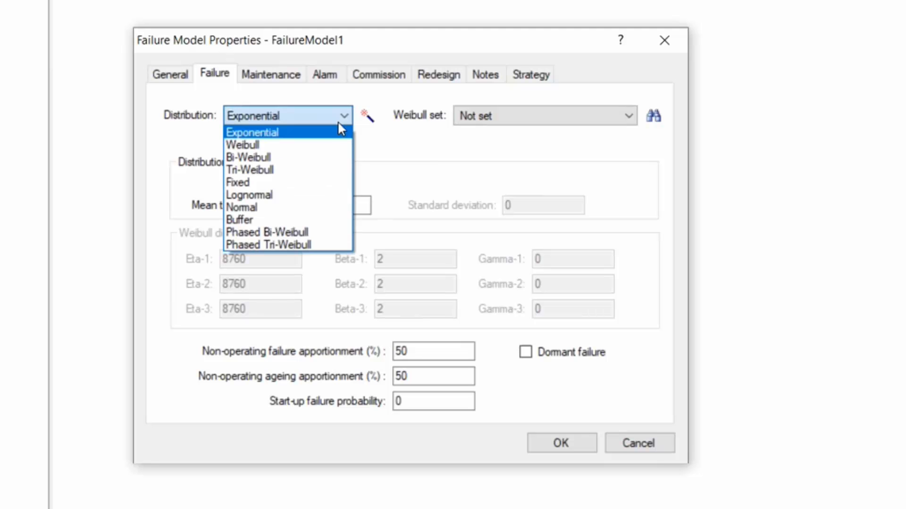
{"action": "left_click", "coordinate": [338, 121]}
{"action": "left_click", "coordinate": [326, 207]}
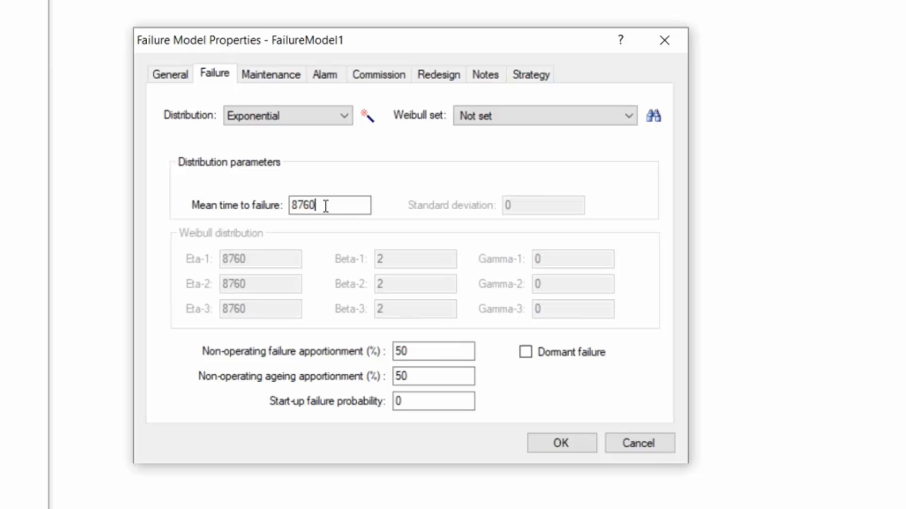
- Start the Failure Distribution Wizard and choose wear-out as the only failure characteristic, excluding random failures
{"action": "left_click", "coordinate": [367, 118]}
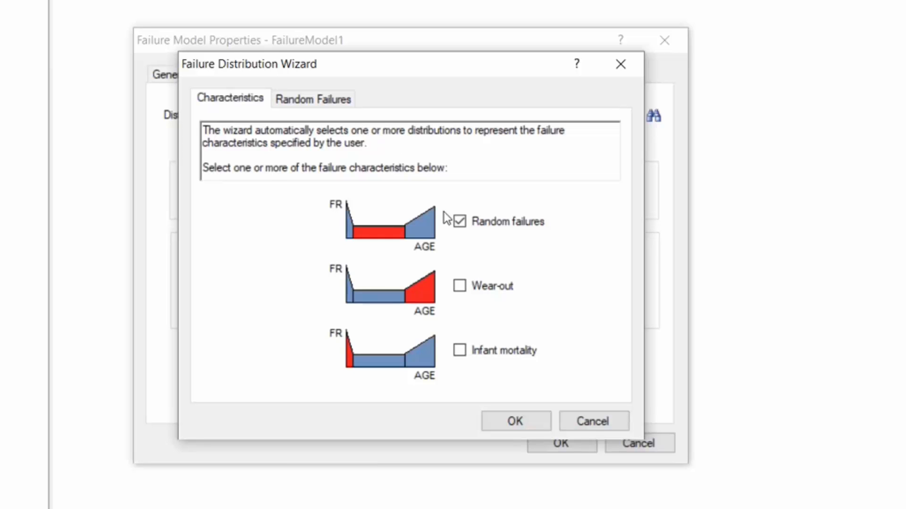
{"action": "left_click", "coordinate": [463, 288]}
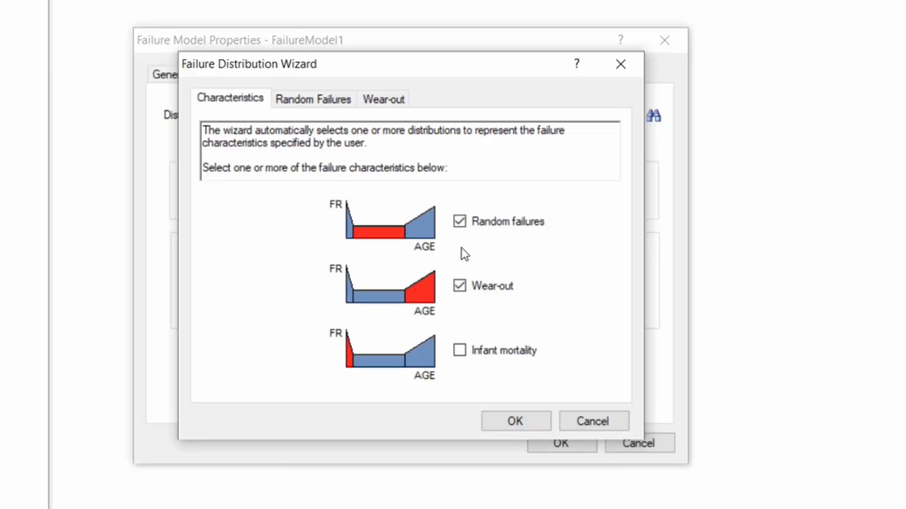
{"action": "left_click", "coordinate": [460, 225]}
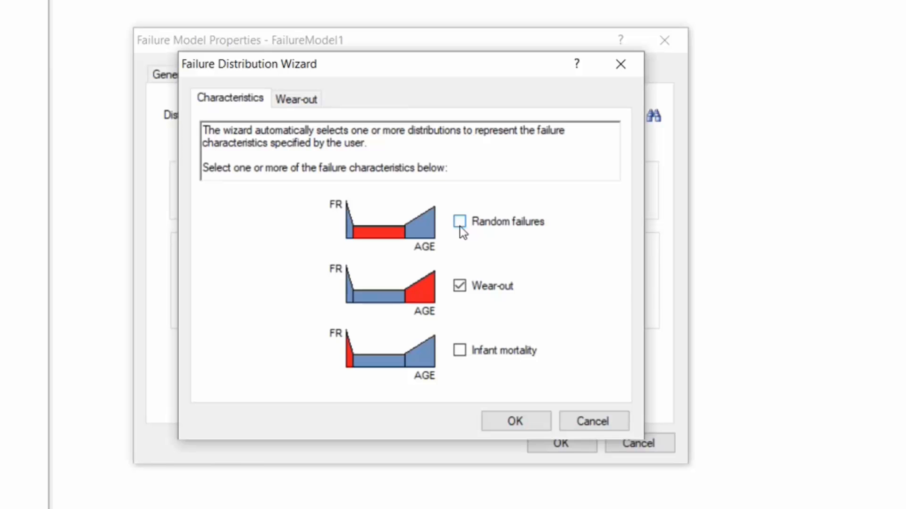
- Set the wear-out time tL, by which the majority of components have failed, to 43800 and apply the wizard
{"action": "left_click", "coordinate": [297, 100]}
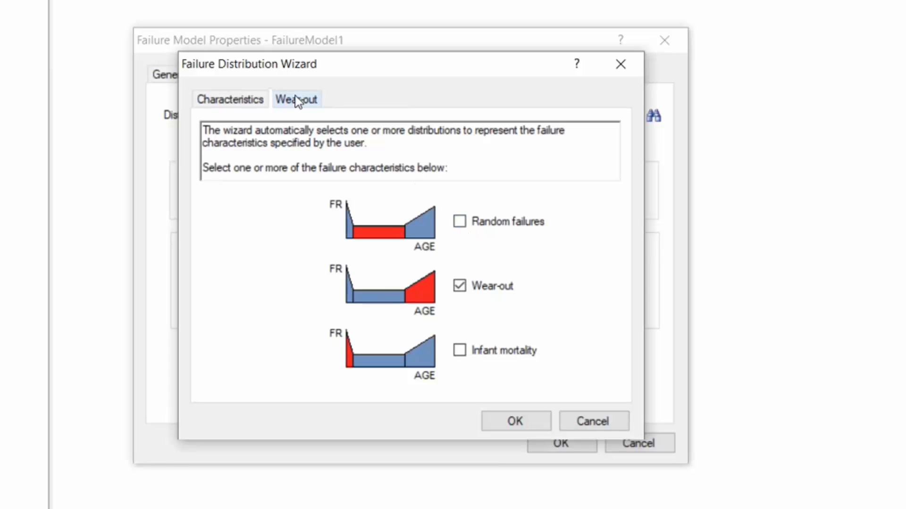
{"action": "double_click", "coordinate": [397, 280]}
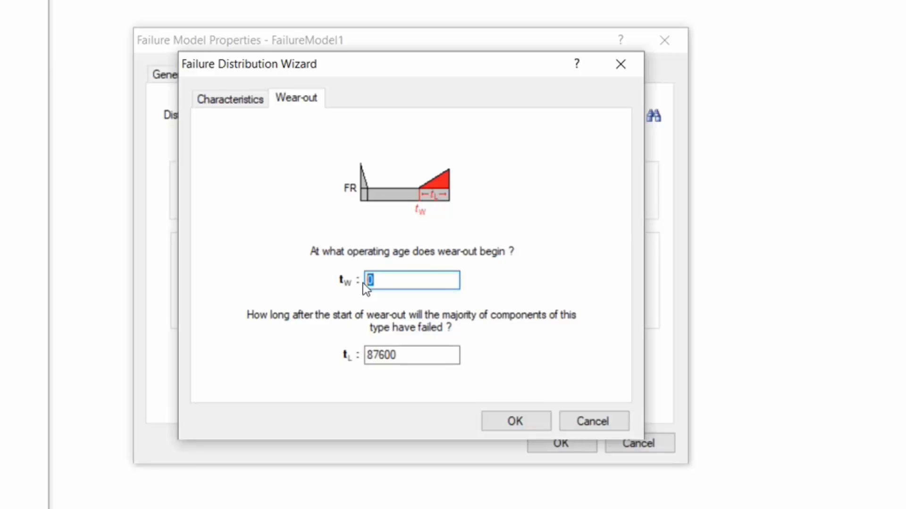
{"action": "left_click", "coordinate": [389, 283]}
{"action": "left_click", "coordinate": [422, 358]}
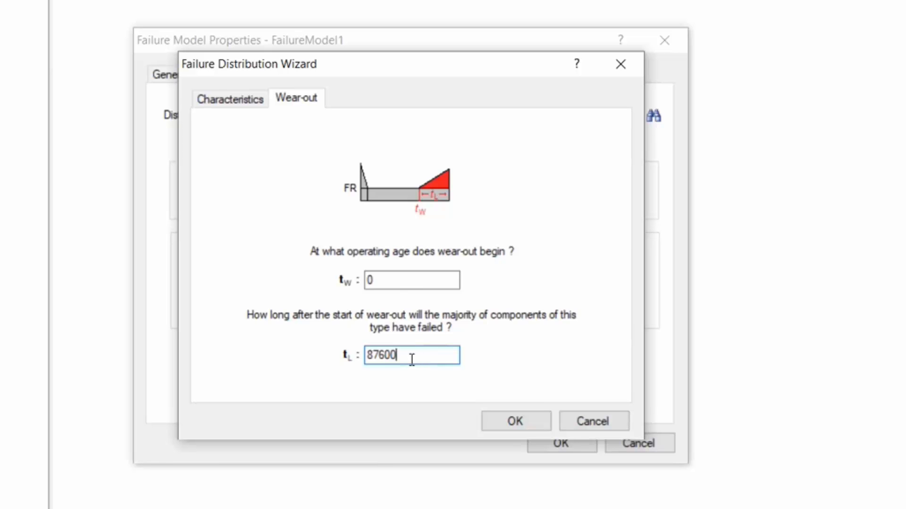
{"action": "left_click_drag", "start_coordinate": [398, 357], "coordinate": [345, 357]}
{"action": "type", "text": "43800"}
{"action": "left_click", "coordinate": [501, 421]}
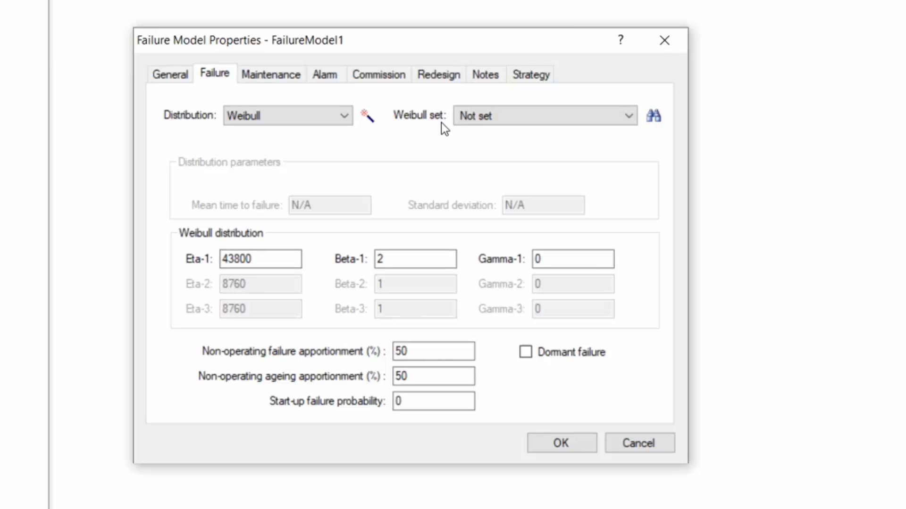
- Check which Weibull sets the failure model can use, leaving the Weibull set as Not set
{"action": "left_click", "coordinate": [483, 123]}
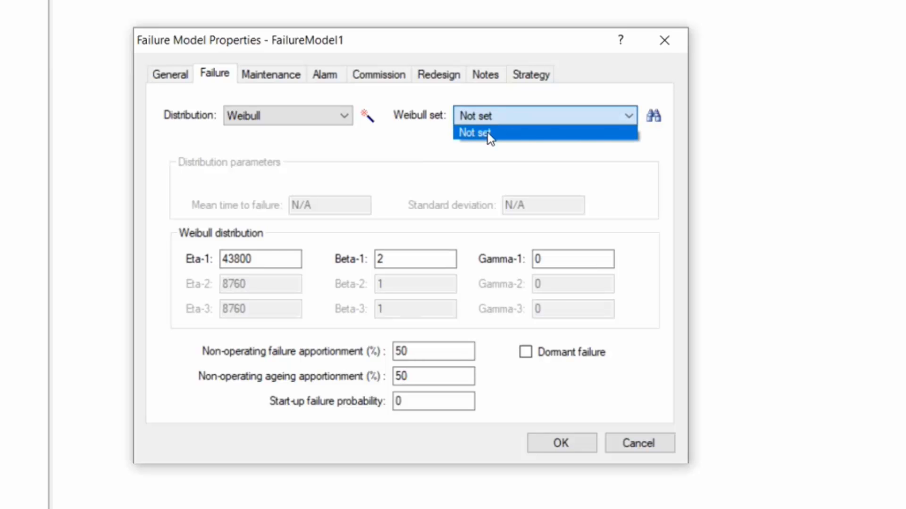
{"action": "left_click", "coordinate": [489, 136]}
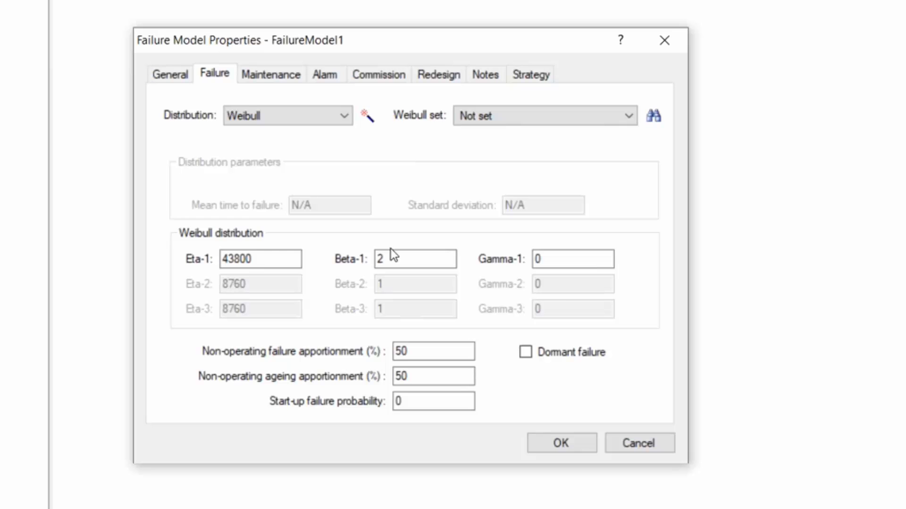
- Give the failure model's corrective maintenance task CM1 the description Repair and a task duration of 6
{"action": "left_click", "coordinate": [291, 79]}
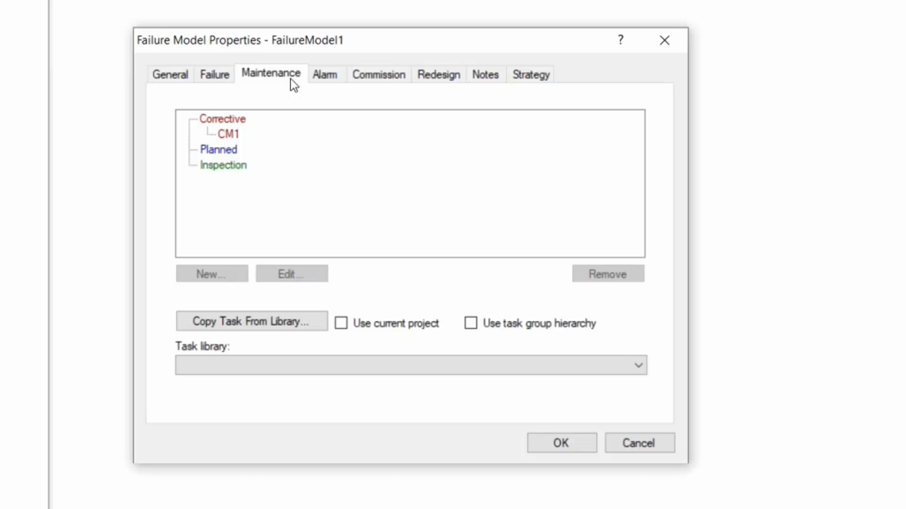
{"action": "double_click", "coordinate": [237, 141]}
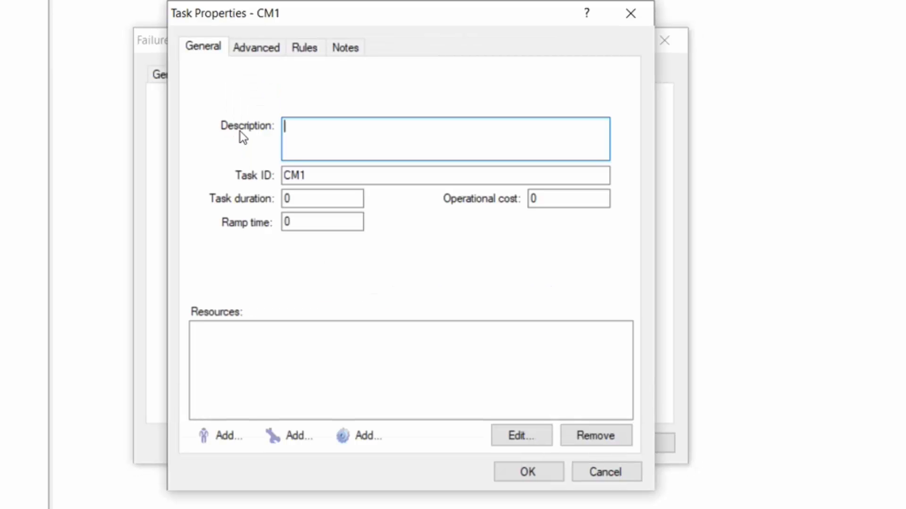
{"action": "type", "text": "Repair"}
{"action": "left_click", "coordinate": [302, 200]}
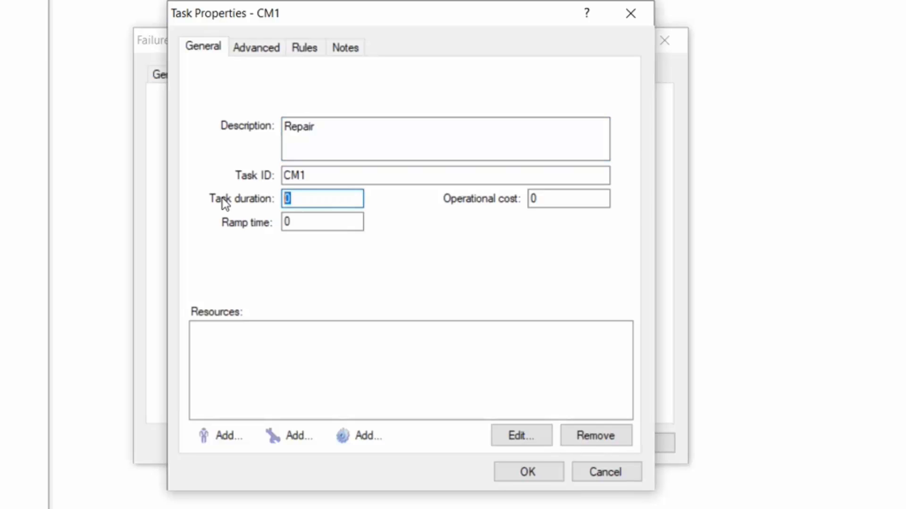
{"action": "type", "text": "6"}
{"action": "left_click", "coordinate": [527, 471]}
- Add a planned maintenance task to the failure model, keeping the 8760 interval and setting the task duration to 3
{"action": "left_click", "coordinate": [224, 152]}
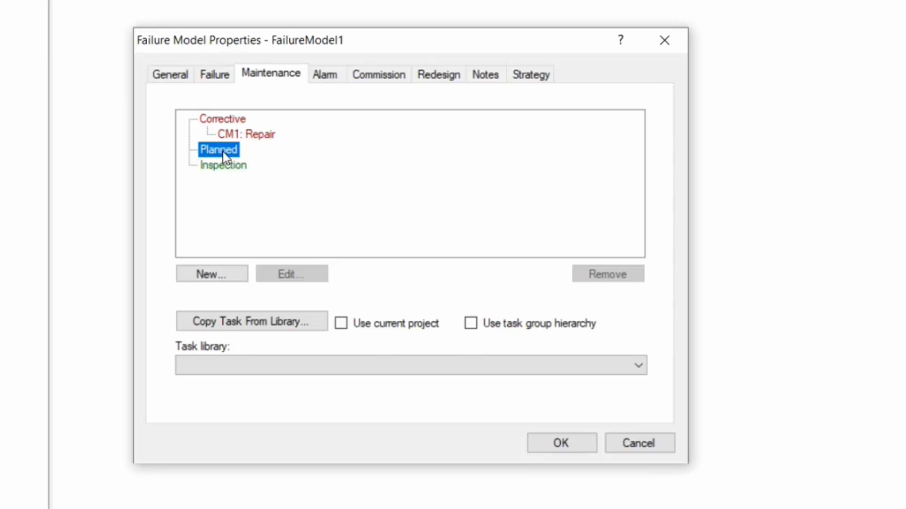
{"action": "left_click", "coordinate": [220, 274]}
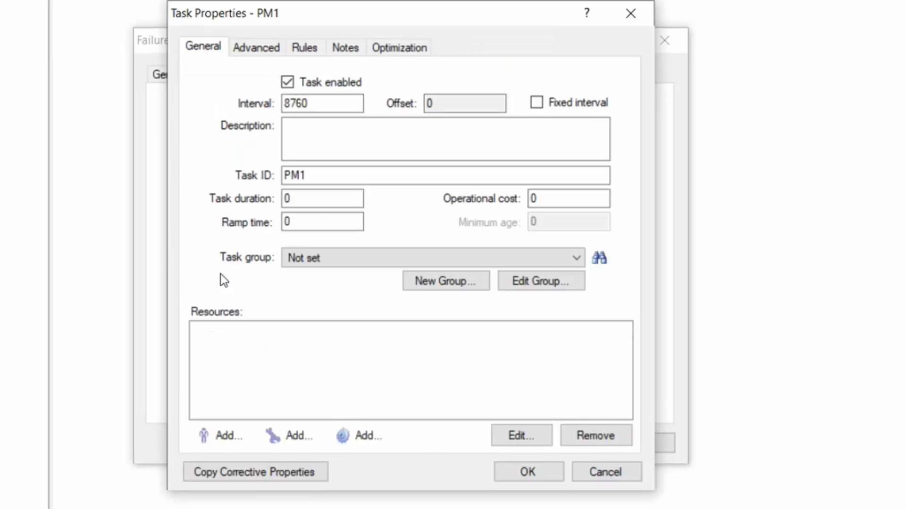
{"action": "double_click", "coordinate": [310, 103]}
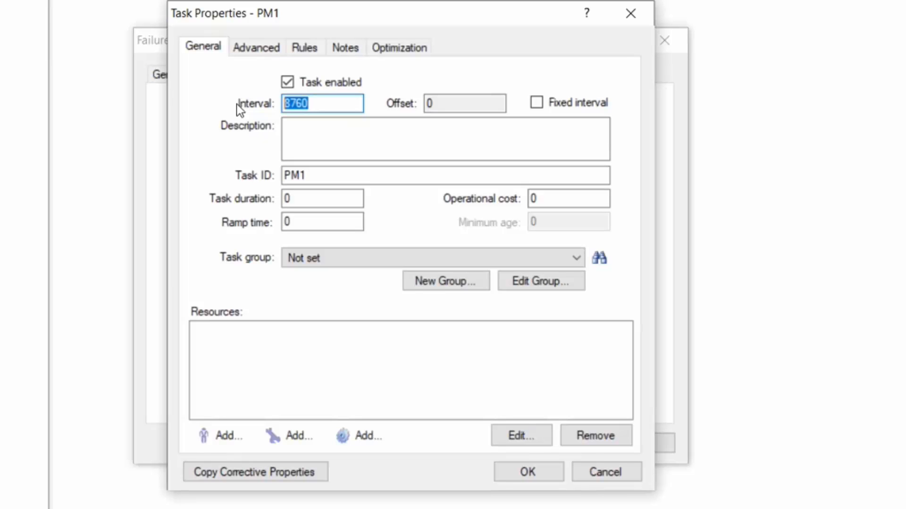
{"action": "left_click_drag", "start_coordinate": [305, 202], "coordinate": [260, 199]}
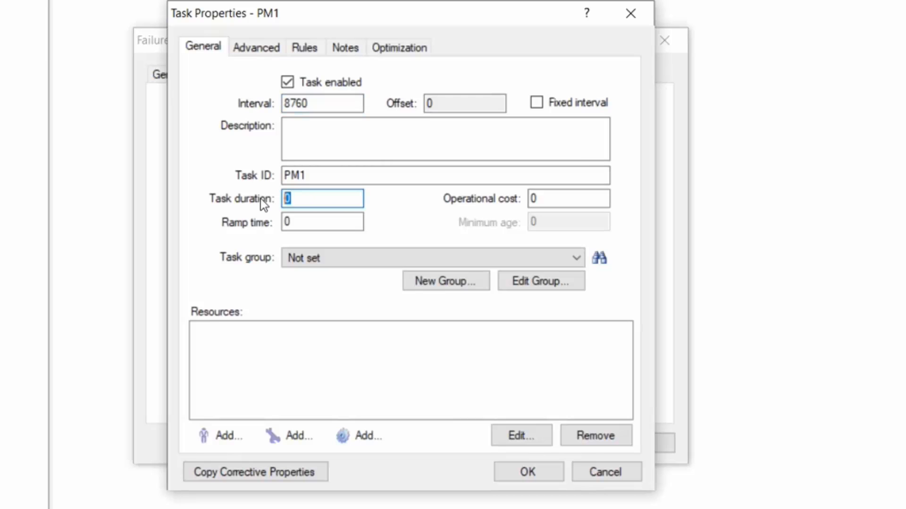
{"action": "type", "text": "3"}
{"action": "left_click", "coordinate": [552, 477]}
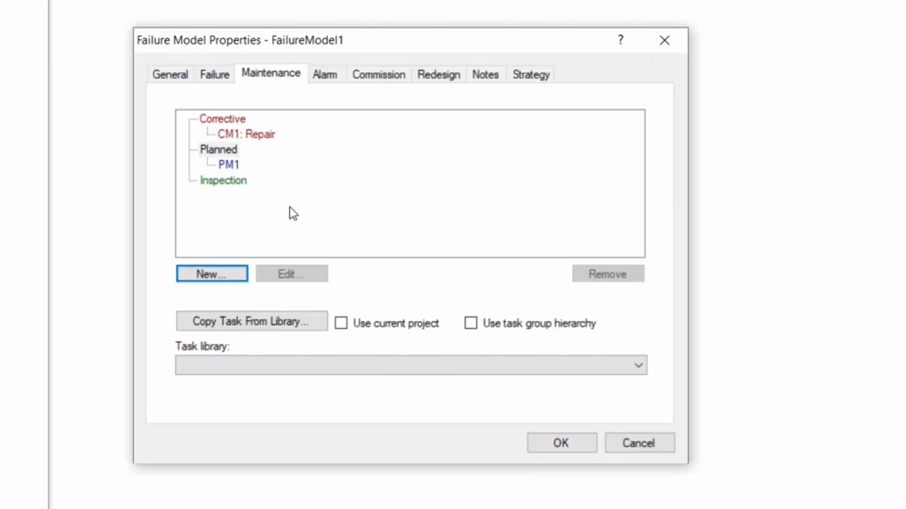
- Examine the dormant failure option and a new inspection task's P-F curve, P-F interval and detection probability, cancelling the task without adding it
{"action": "left_click", "coordinate": [243, 188]}
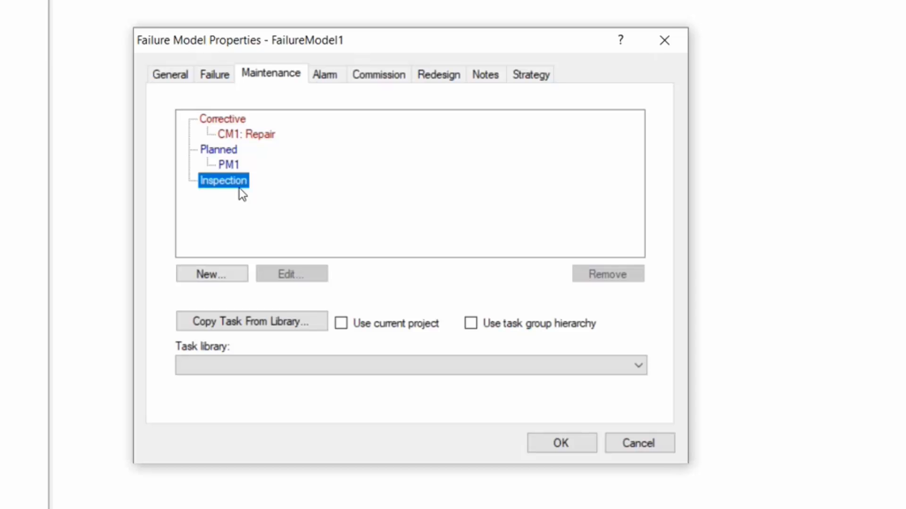
{"action": "left_click", "coordinate": [212, 74]}
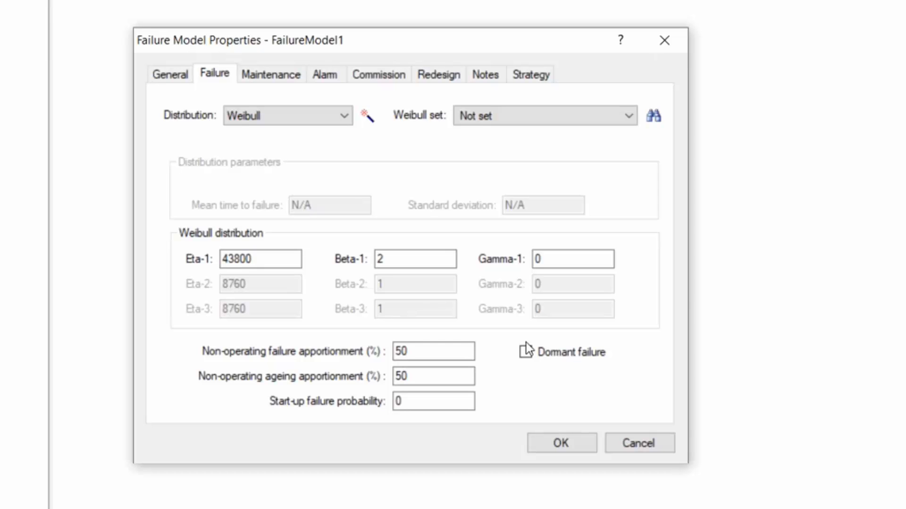
{"action": "left_click", "coordinate": [263, 75]}
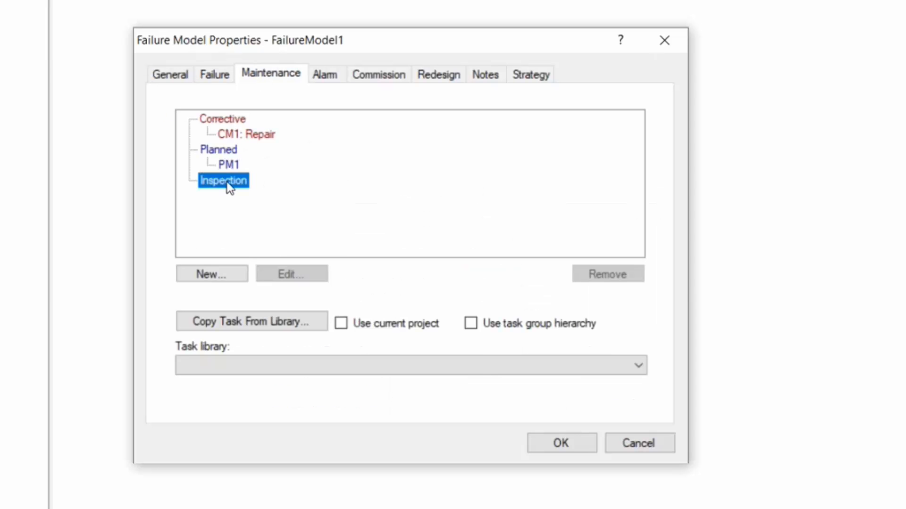
{"action": "left_click", "coordinate": [227, 275]}
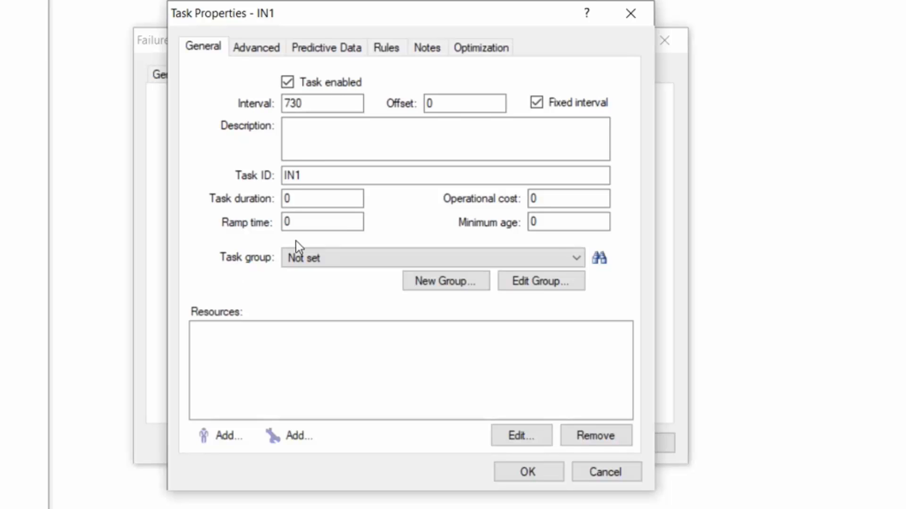
{"action": "left_click", "coordinate": [339, 54]}
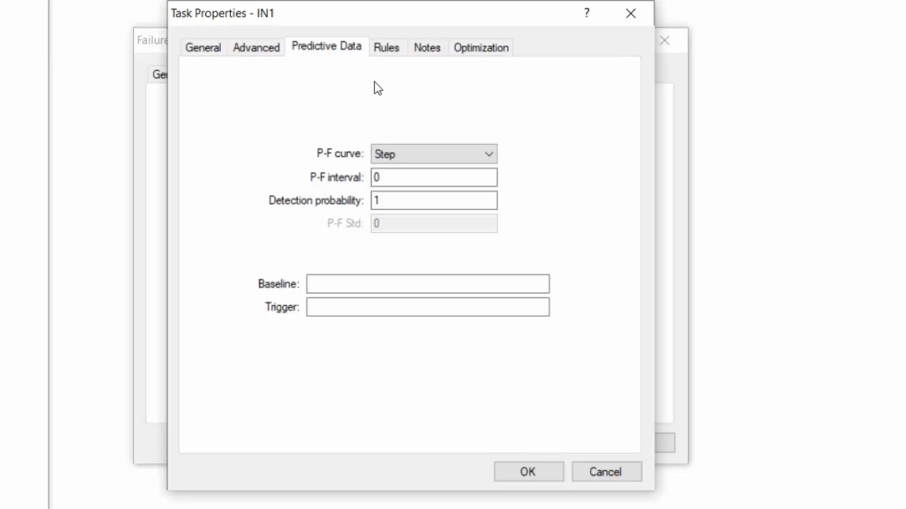
{"action": "double_click", "coordinate": [390, 176]}
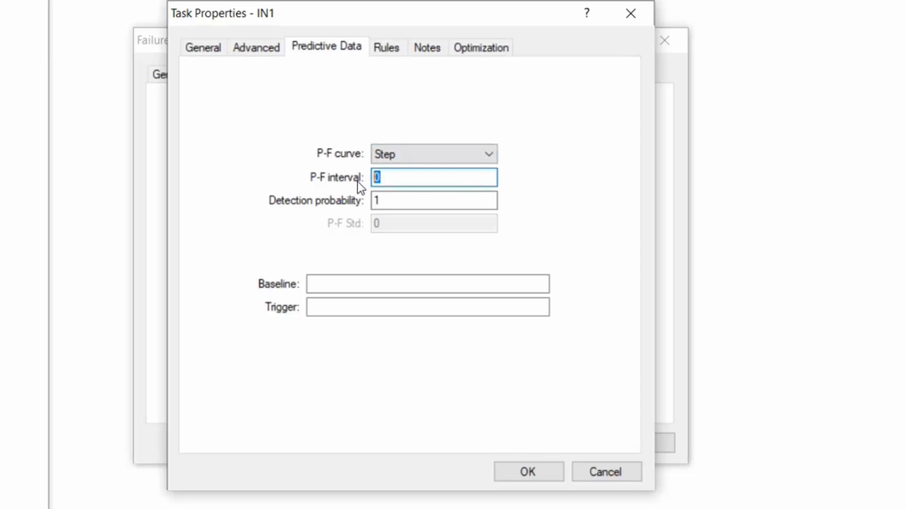
{"action": "double_click", "coordinate": [378, 201]}
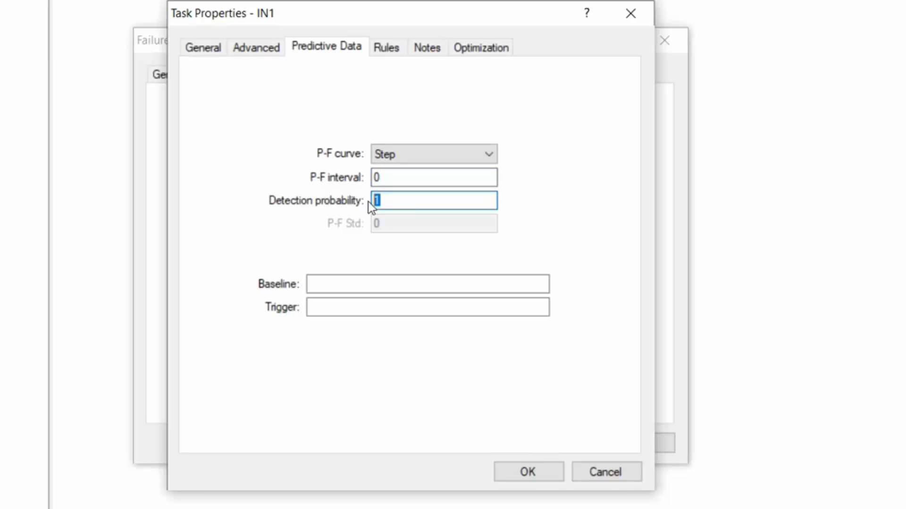
{"action": "left_click", "coordinate": [422, 160]}
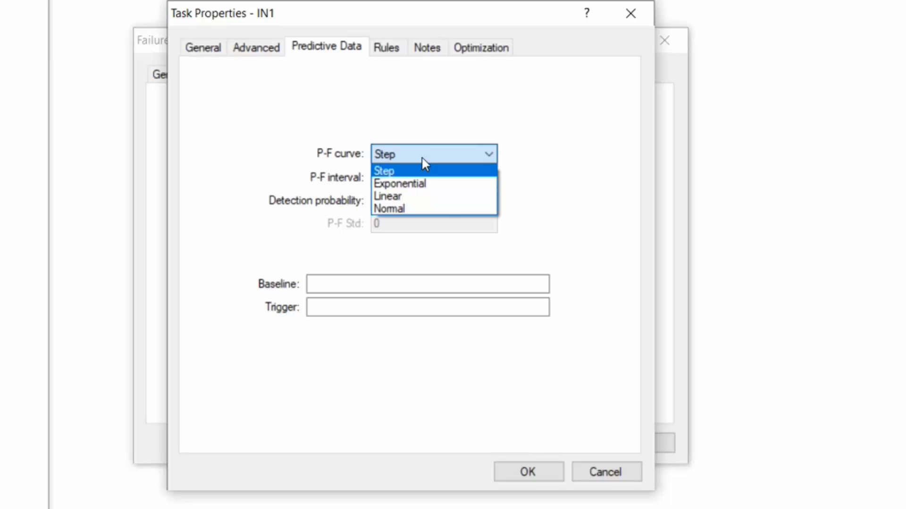
{"action": "left_click", "coordinate": [441, 131]}
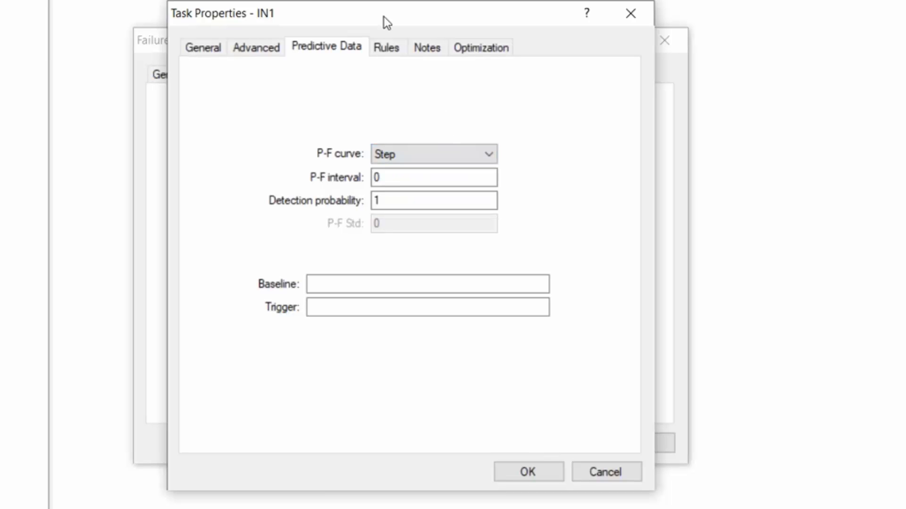
{"action": "left_click_drag", "start_coordinate": [384, 16], "coordinate": [580, 17]}
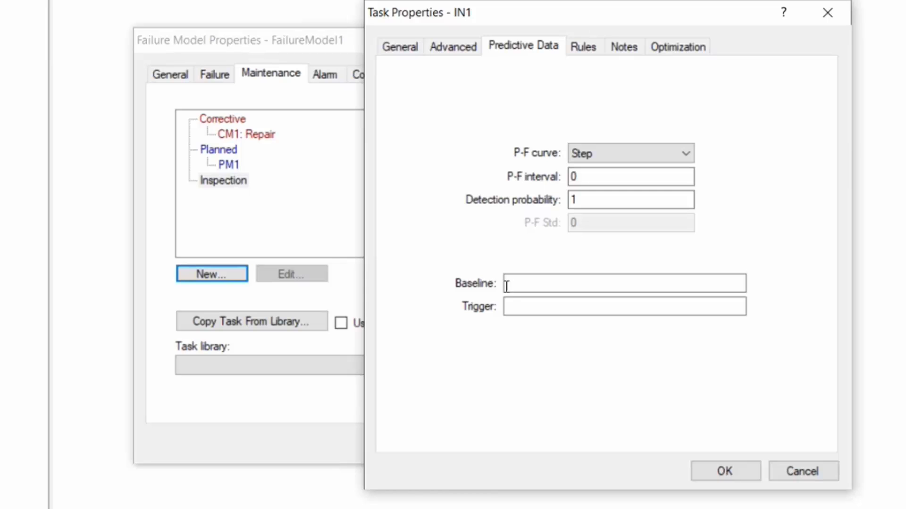
{"action": "left_click", "coordinate": [813, 469]}
- Review the advanced settings of planned task PM1, such as condition after maintenance, and close it without changes
{"action": "double_click", "coordinate": [229, 165]}
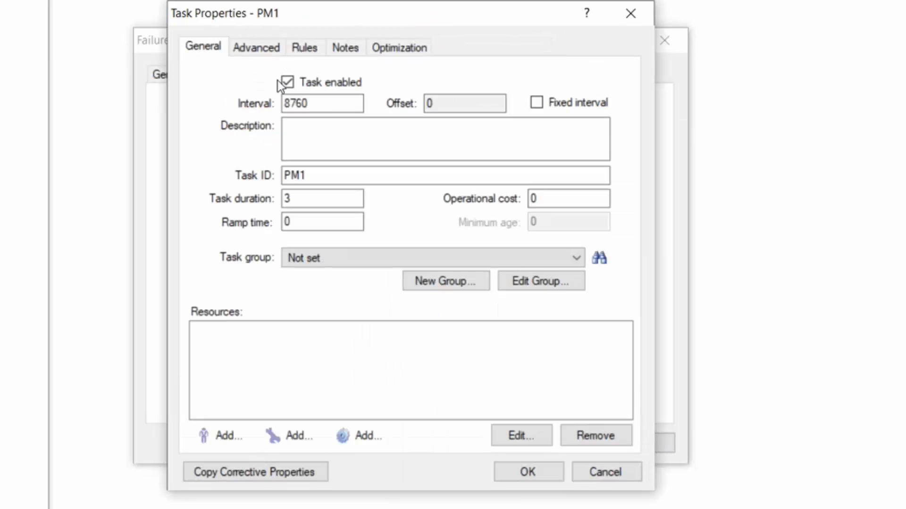
{"action": "left_click", "coordinate": [279, 49]}
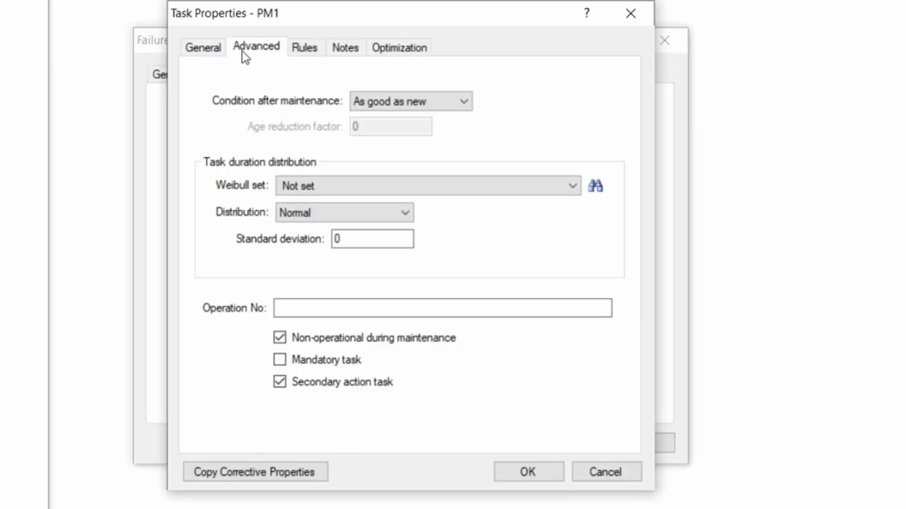
{"action": "left_click", "coordinate": [640, 19]}
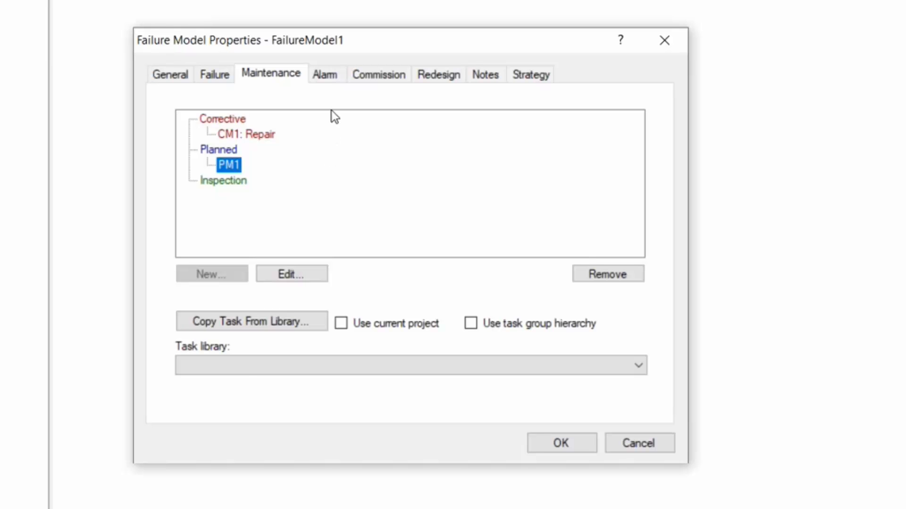
- Examine the failure model's condition alarm, commission and redesign options, leaving each of them disabled
{"action": "left_click", "coordinate": [328, 76]}
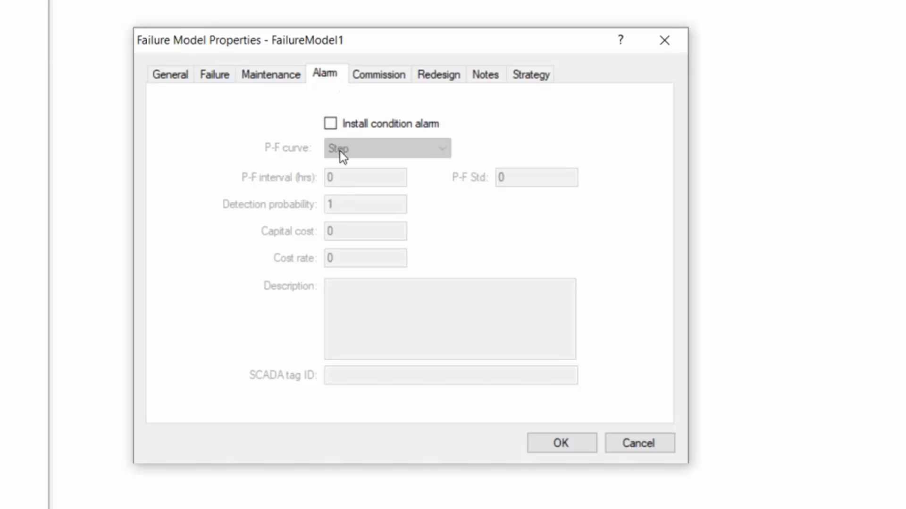
{"action": "left_click", "coordinate": [347, 125]}
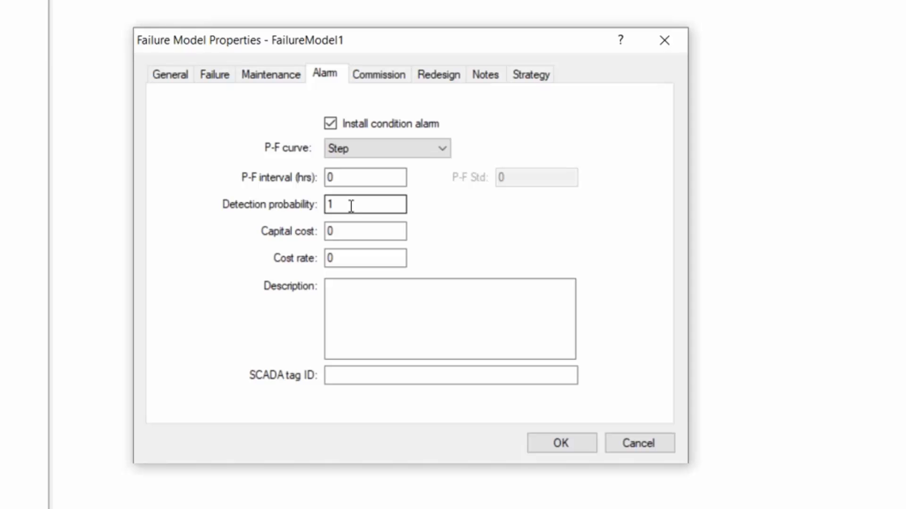
{"action": "left_click", "coordinate": [332, 125]}
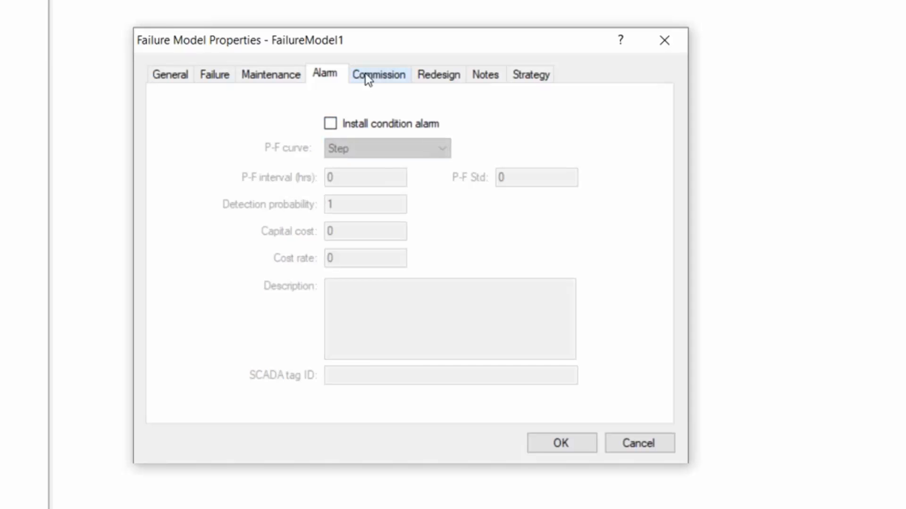
{"action": "left_click", "coordinate": [368, 79]}
{"action": "left_click", "coordinate": [330, 132]}
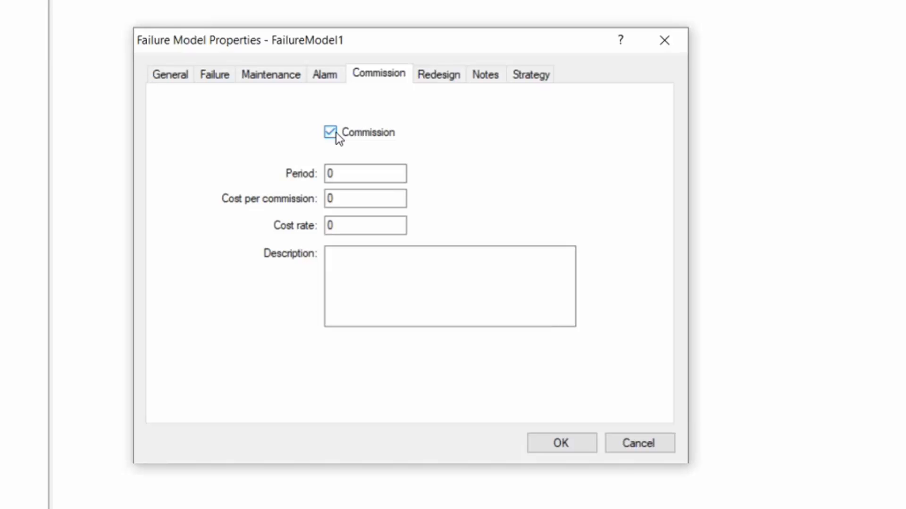
{"action": "left_click", "coordinate": [336, 132]}
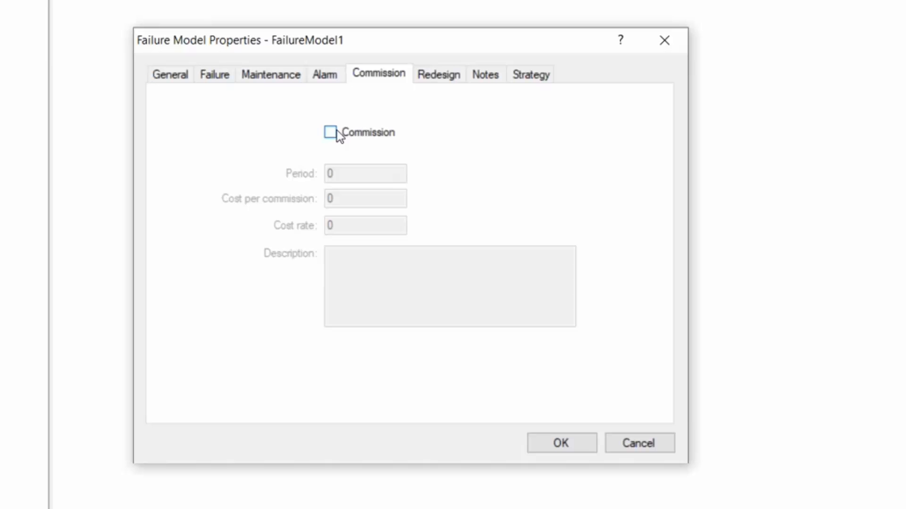
{"action": "left_click", "coordinate": [426, 76]}
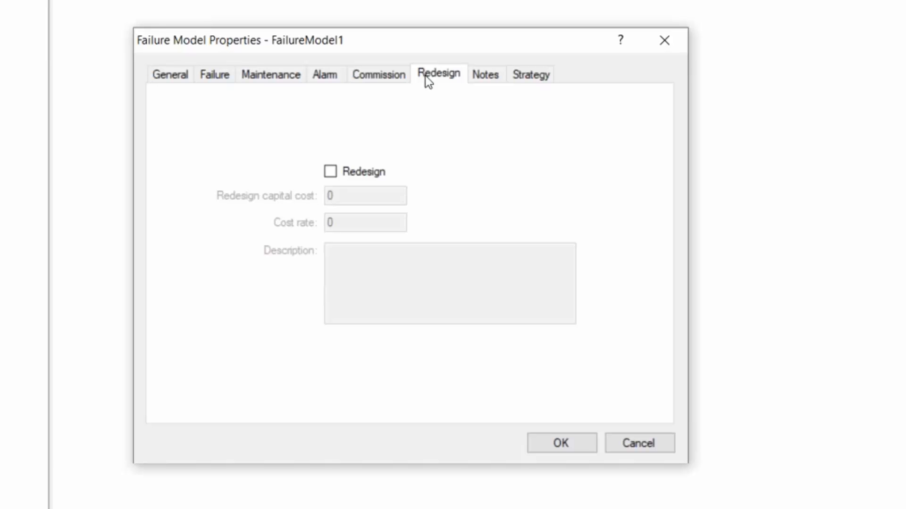
- Return to the failure distribution data and accept the failure model's properties
{"action": "left_click", "coordinate": [223, 80]}
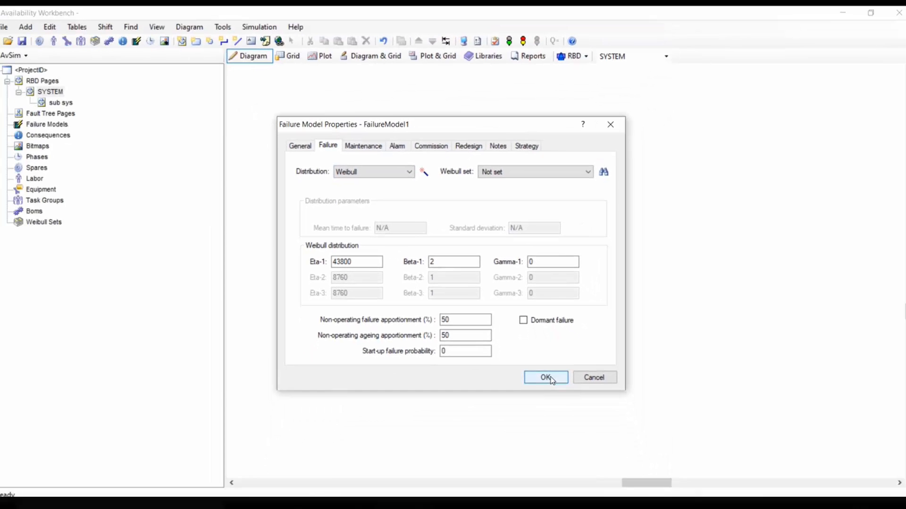
{"action": "left_click", "coordinate": [549, 378]}
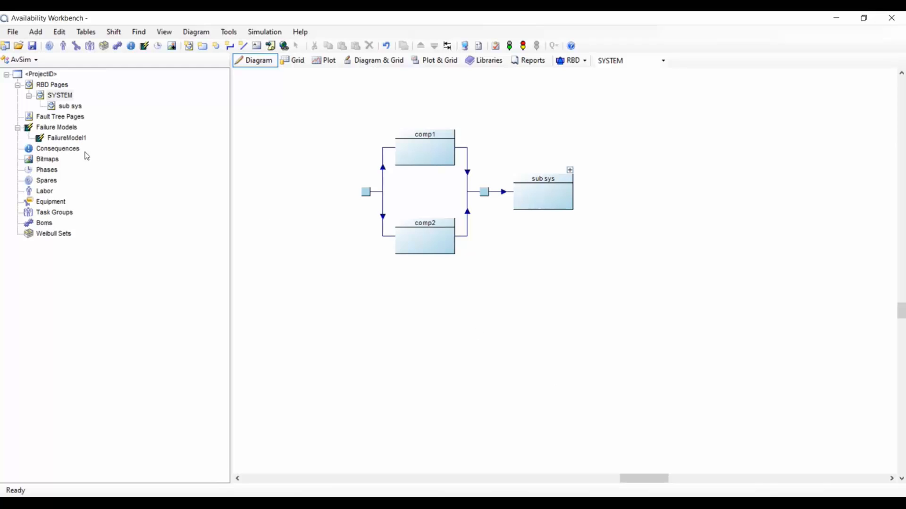
- Assign FailureModel1 to the comp1 block and check the assignment in the block's properties
{"action": "left_click", "coordinate": [43, 142]}
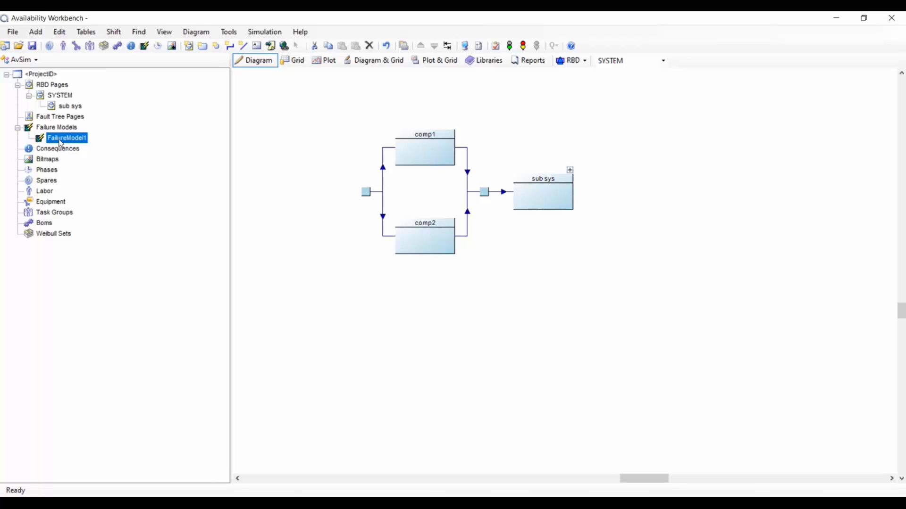
{"action": "left_click_drag", "start_coordinate": [61, 143], "coordinate": [426, 158]}
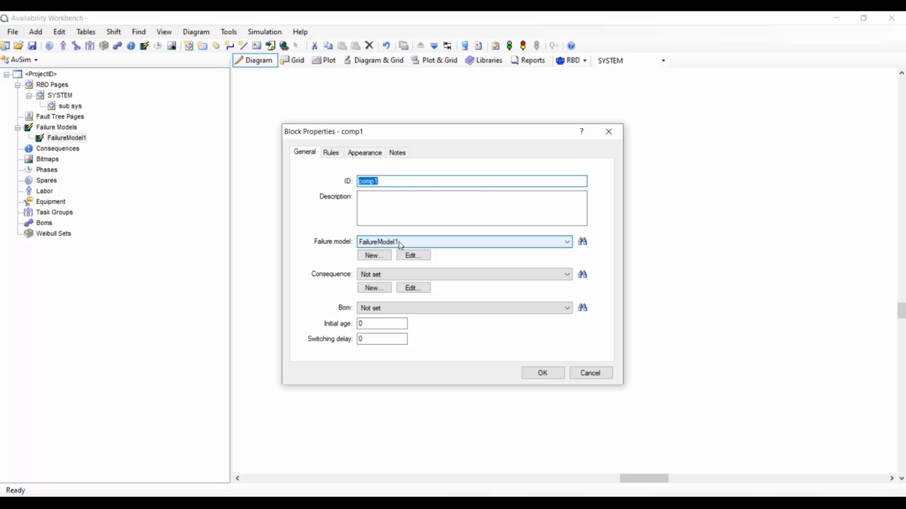
{"action": "left_click", "coordinate": [608, 132]}
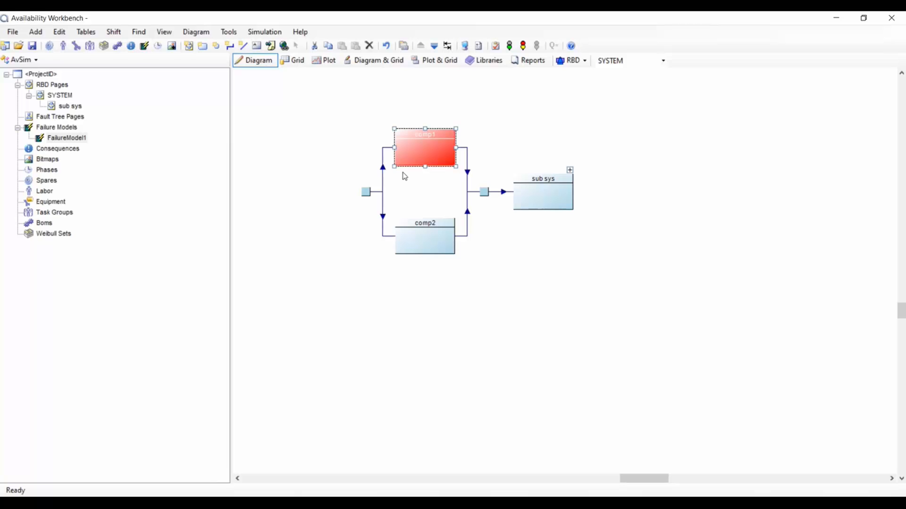
- Assign FailureModel1 to the blocks sub sys.1, sub sys.2 and sub sys.3, and return to the SYSTEM page
{"action": "left_click", "coordinate": [570, 170]}
{"action": "left_click_drag", "start_coordinate": [77, 142], "coordinate": [394, 228]}
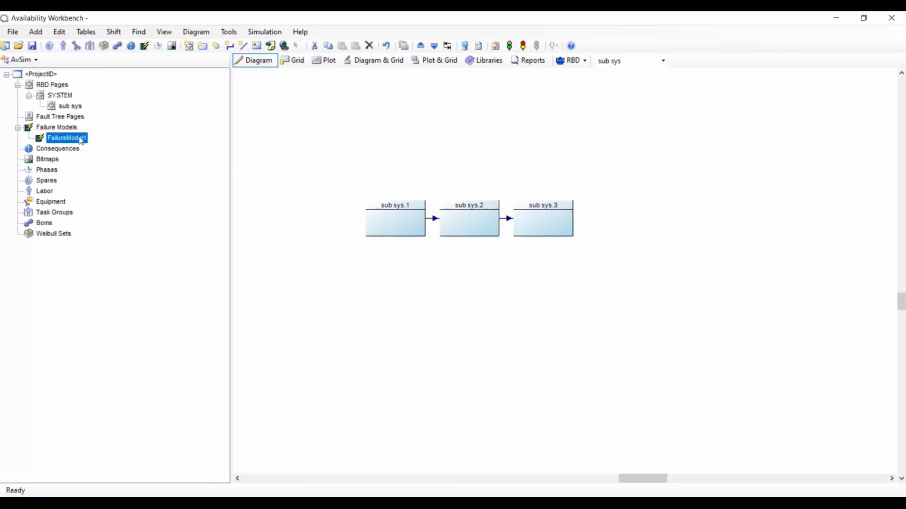
{"action": "left_click_drag", "start_coordinate": [79, 138], "coordinate": [476, 216]}
{"action": "left_click_drag", "start_coordinate": [66, 138], "coordinate": [543, 213]}
{"action": "left_click", "coordinate": [424, 50]}
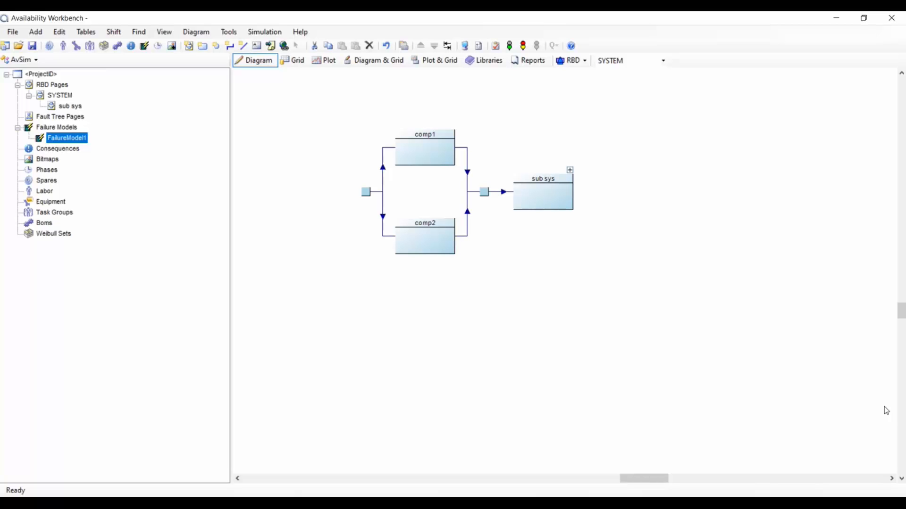
- Add a new consequence resource and set its standard cost rate to 10000
{"action": "left_click", "coordinate": [56, 151]}
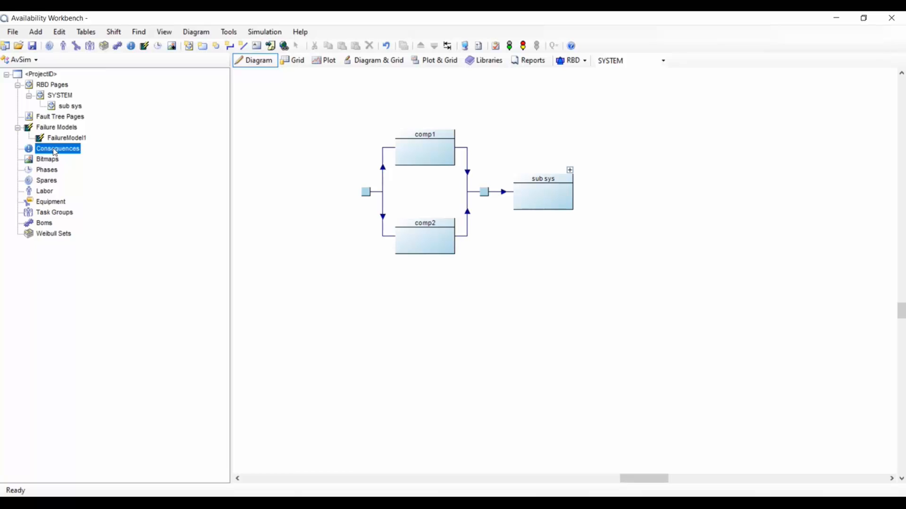
{"action": "left_click", "coordinate": [38, 35]}
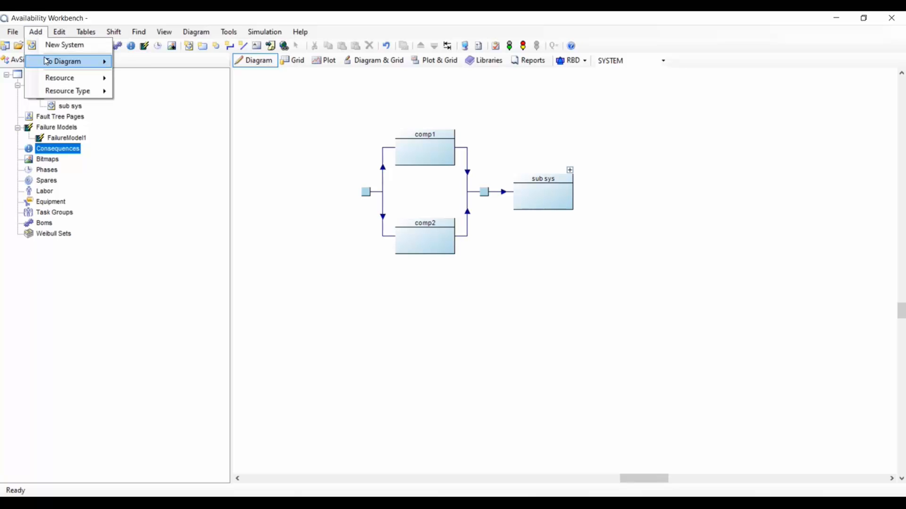
{"action": "mouse_move", "coordinate": [53, 79]}
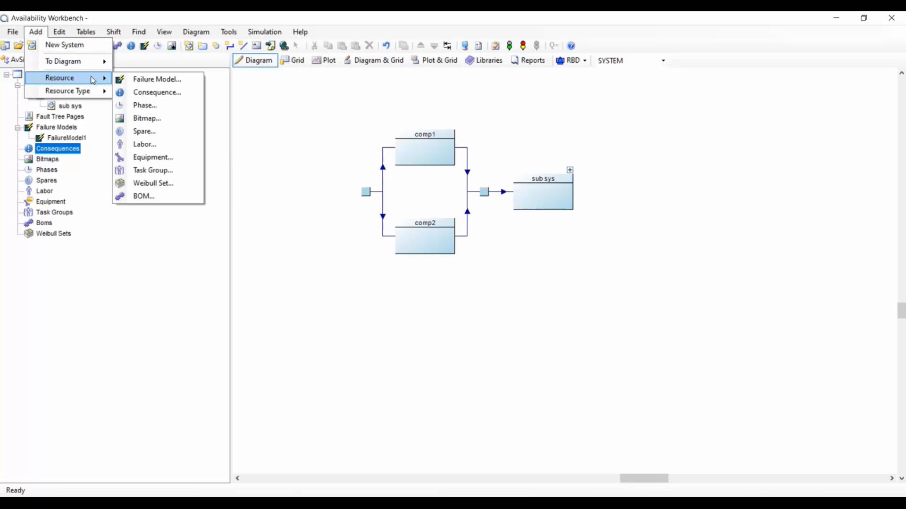
{"action": "left_click", "coordinate": [135, 93]}
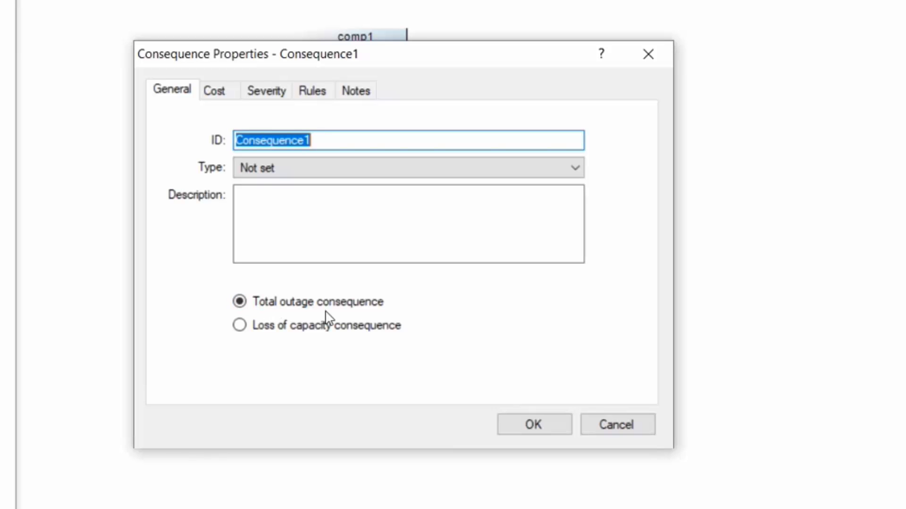
{"action": "left_click", "coordinate": [218, 92]}
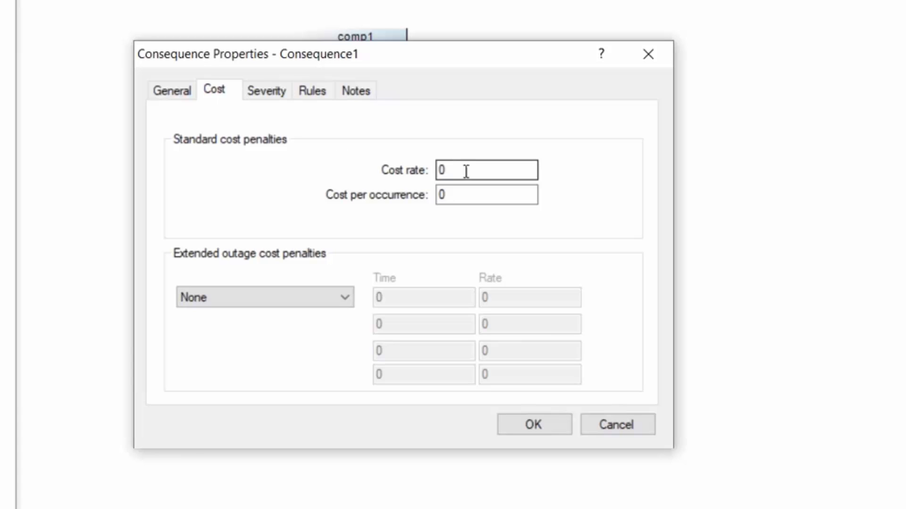
{"action": "double_click", "coordinate": [441, 171]}
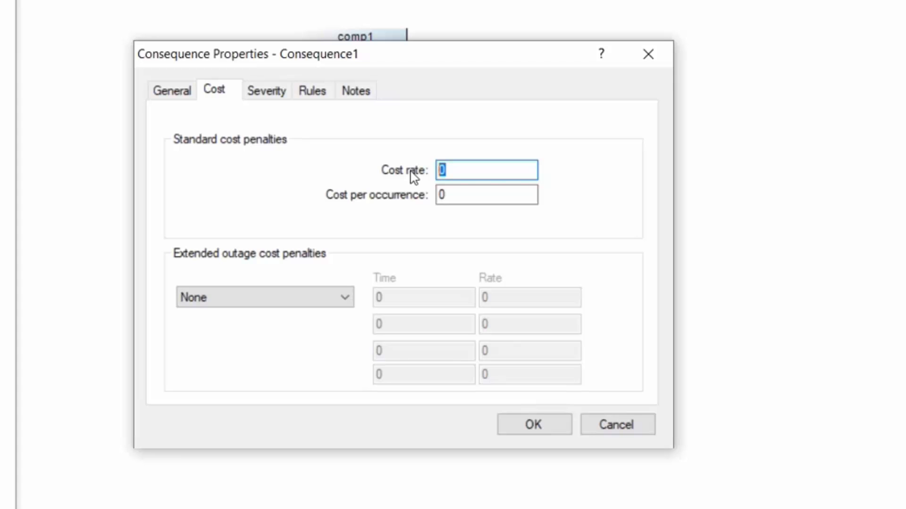
{"action": "type", "text": "10000"}
{"action": "left_click", "coordinate": [452, 195]}
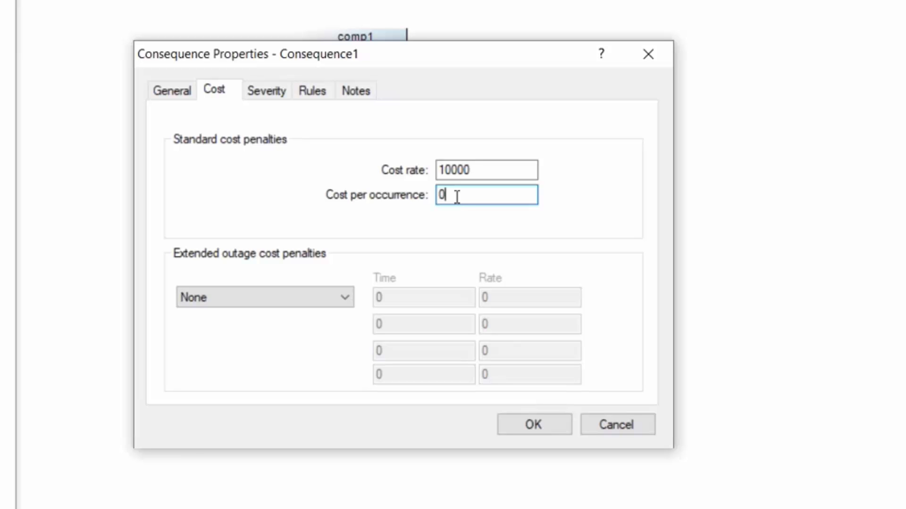
- Try a 2-step extended outage penalty with times 24 and 48, and return the penalty option to None
{"action": "left_click", "coordinate": [348, 300]}
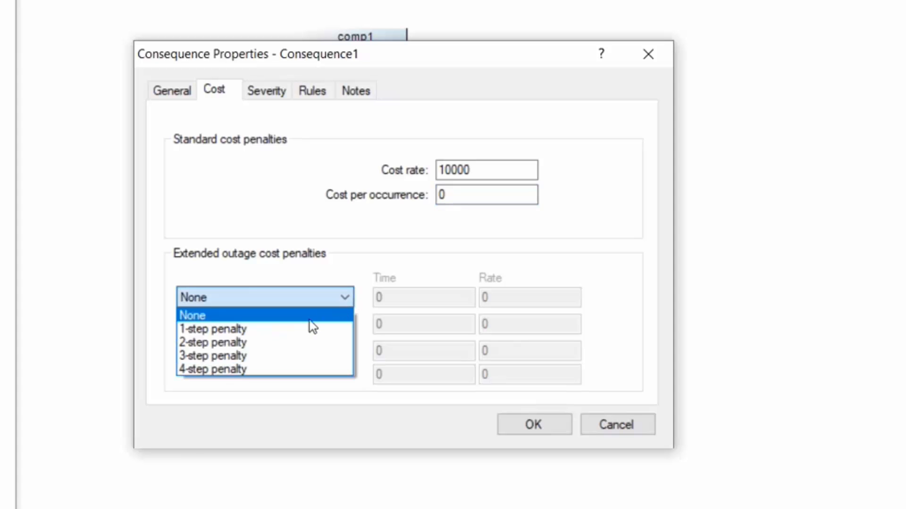
{"action": "left_click", "coordinate": [271, 342]}
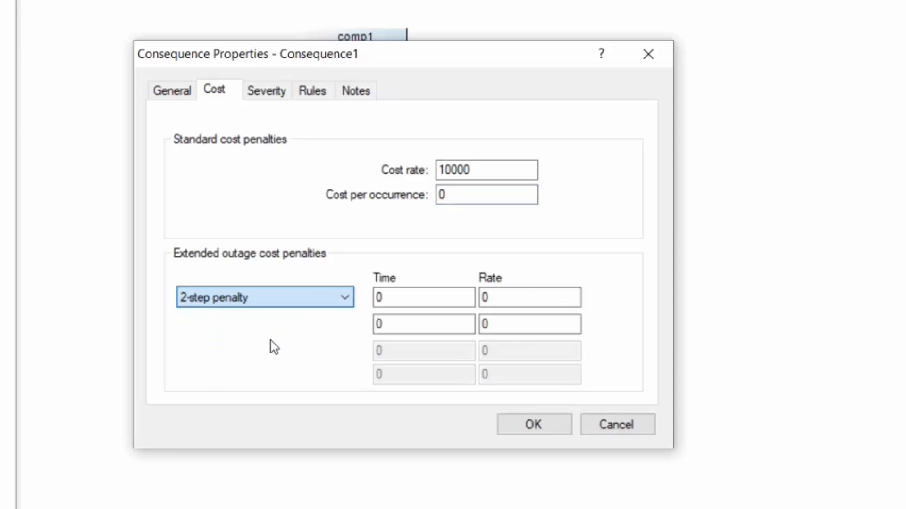
{"action": "double_click", "coordinate": [406, 302]}
{"action": "type", "text": "24"}
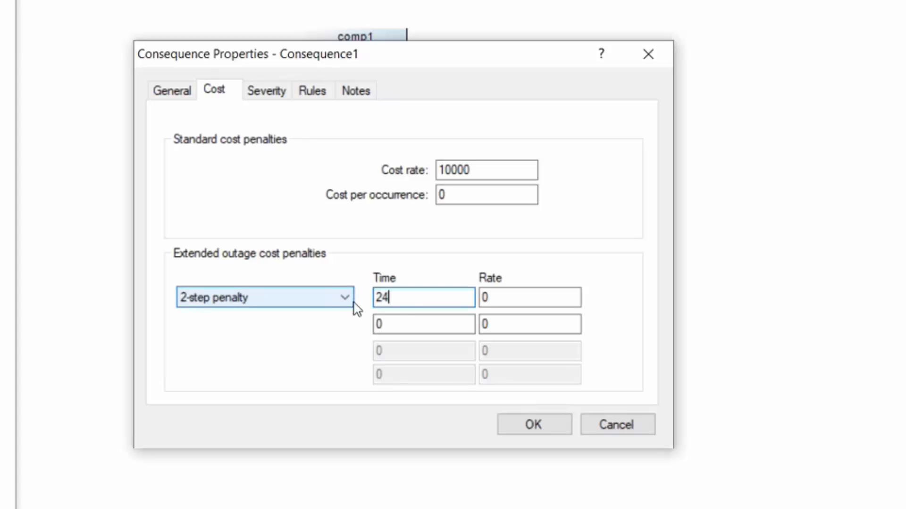
{"action": "left_click", "coordinate": [377, 324]}
{"action": "left_click_drag", "start_coordinate": [390, 324], "coordinate": [347, 324]}
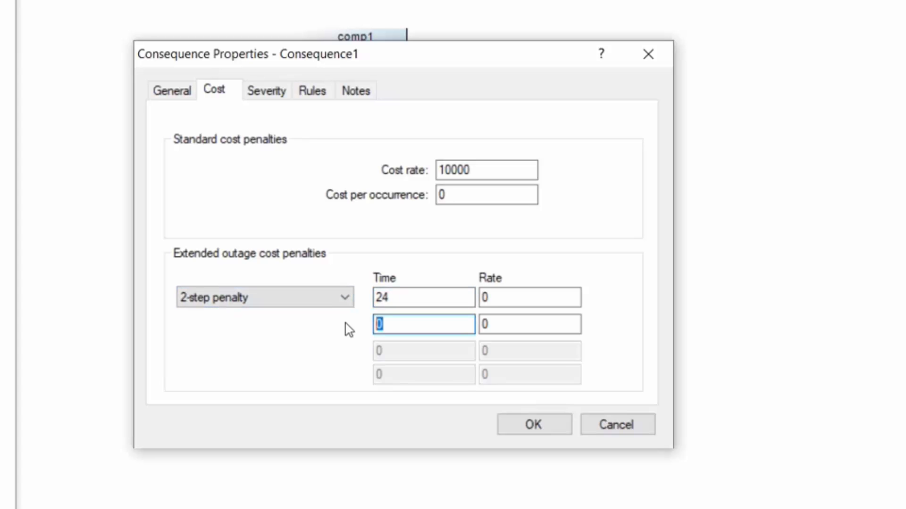
{"action": "type", "text": "48"}
{"action": "left_click", "coordinate": [497, 299]}
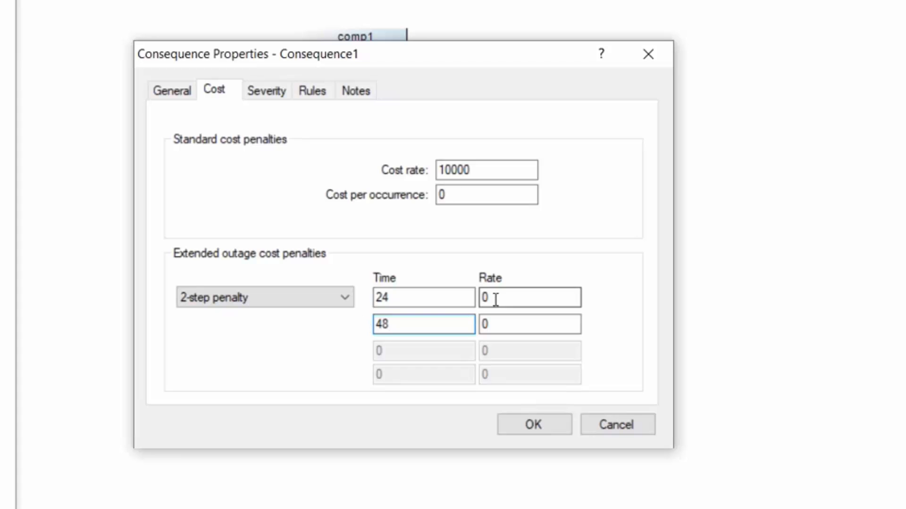
{"action": "left_click_drag", "start_coordinate": [497, 299], "coordinate": [477, 300]}
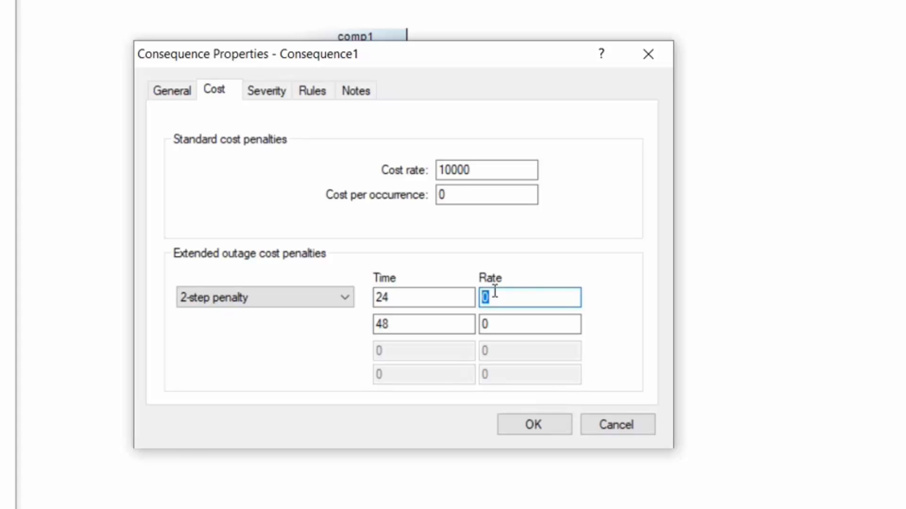
{"action": "left_click", "coordinate": [347, 297]}
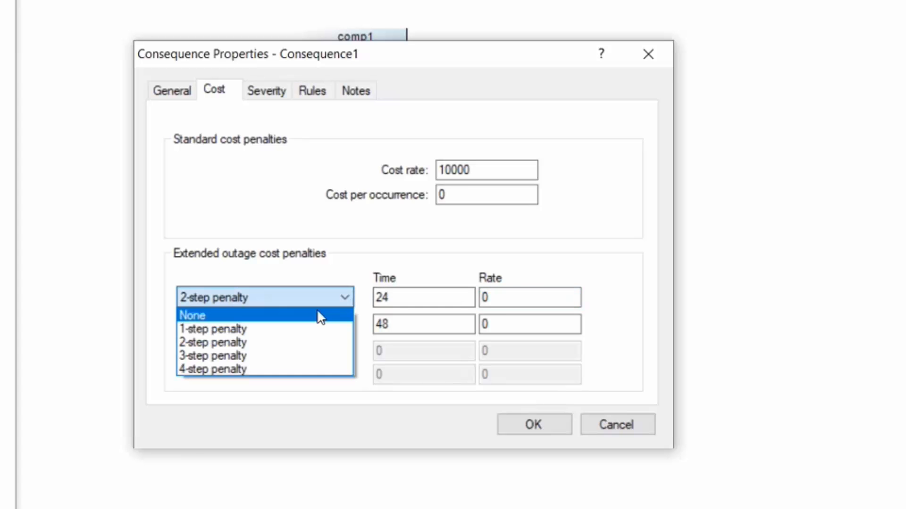
{"action": "left_click", "coordinate": [308, 317]}
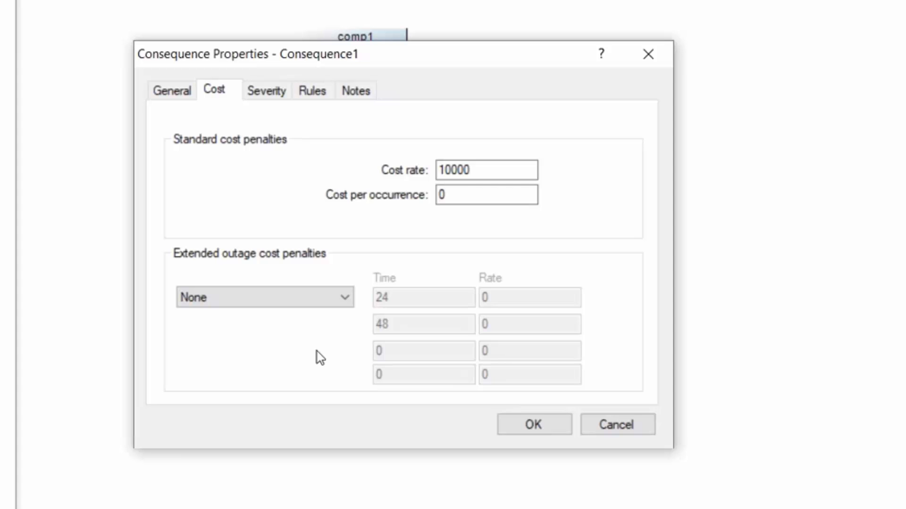
- Try a safety severity of 10 per occurrence, restore it to 0, and accept the consequence's properties
{"action": "left_click", "coordinate": [277, 92]}
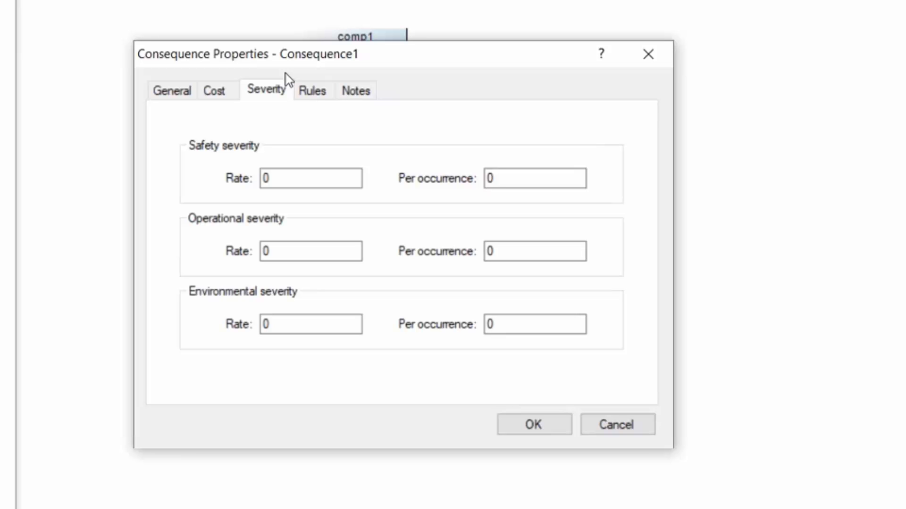
{"action": "left_click_drag", "start_coordinate": [494, 178], "coordinate": [478, 180]}
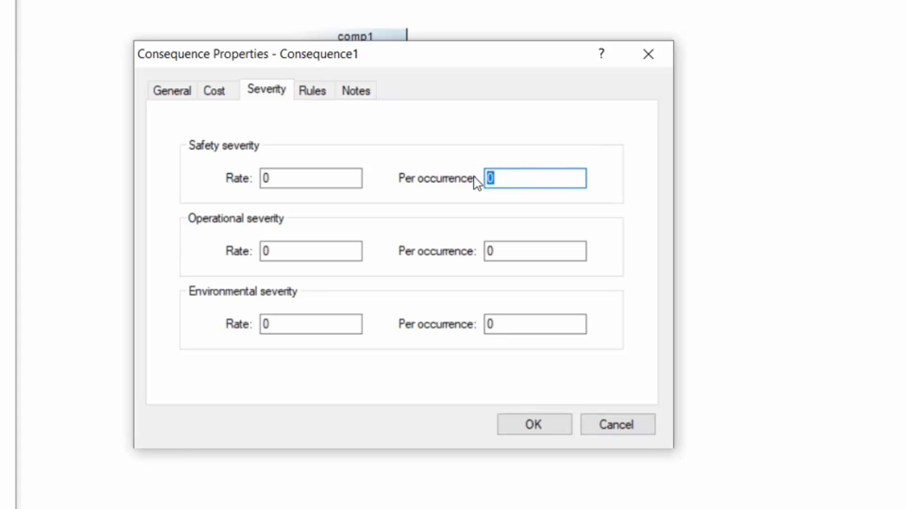
{"action": "type", "text": "10"}
{"action": "key", "text": "BackSpace"}
{"action": "key", "text": "BackSpace"}
{"action": "type", "text": "0"}
{"action": "left_click", "coordinate": [539, 423]}
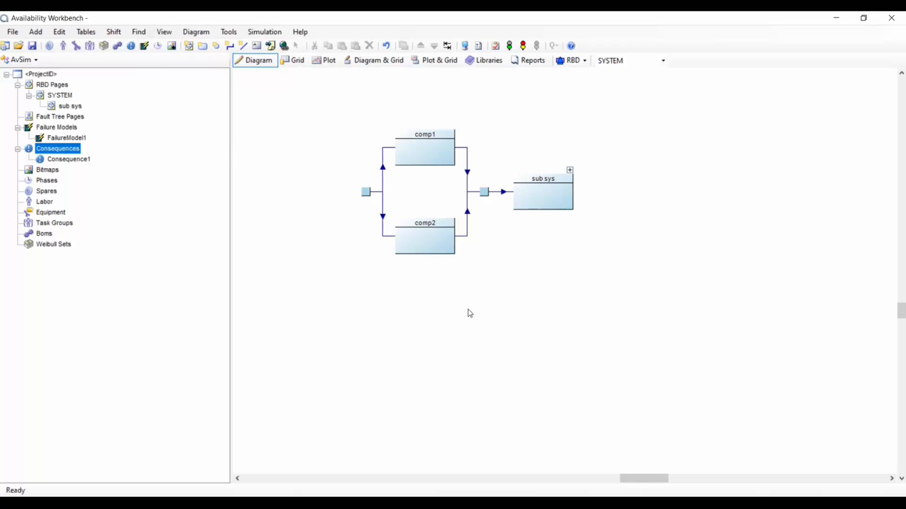
- Assign Consequence1 to the SYSTEM block in its properties
{"action": "left_click", "coordinate": [52, 100]}
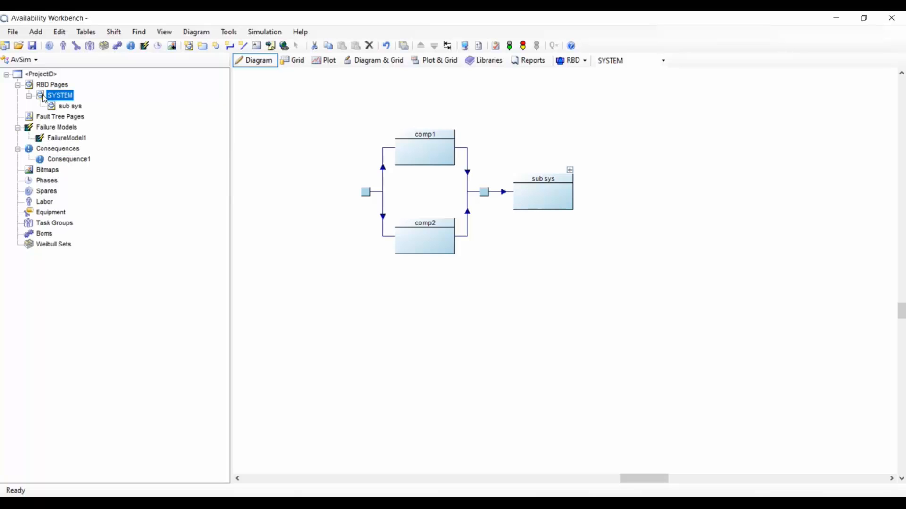
{"action": "double_click", "coordinate": [45, 96]}
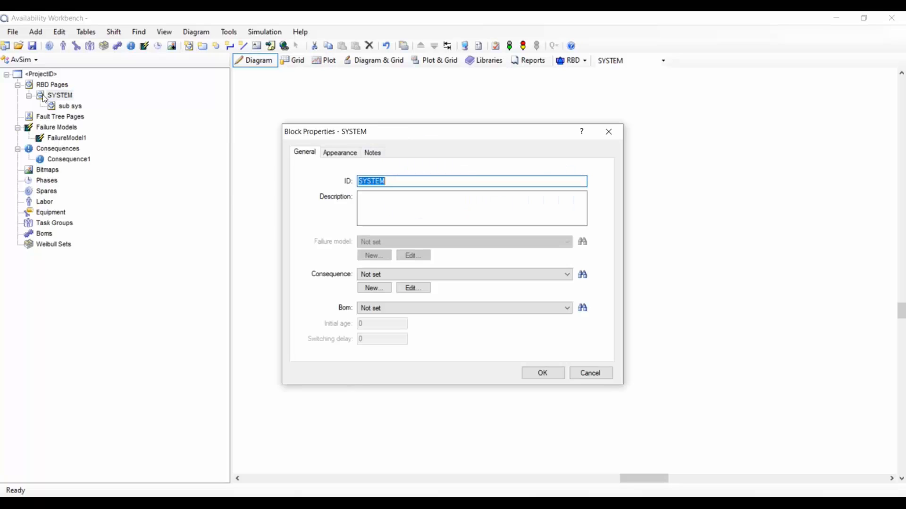
{"action": "left_click", "coordinate": [382, 275]}
{"action": "left_click", "coordinate": [382, 291]}
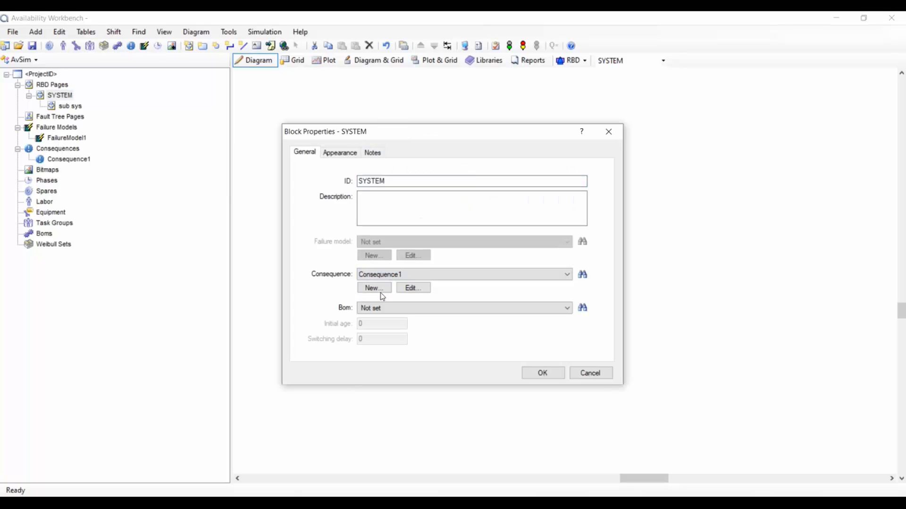
{"action": "left_click", "coordinate": [538, 376]}
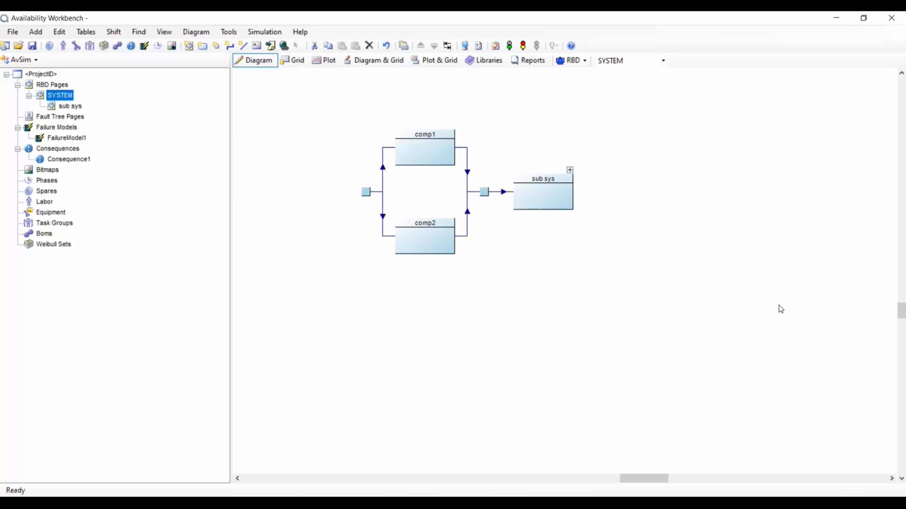
- Review the lifetime and number of simulations in the project options, and accept the options without changes
{"action": "left_click", "coordinate": [479, 46]}
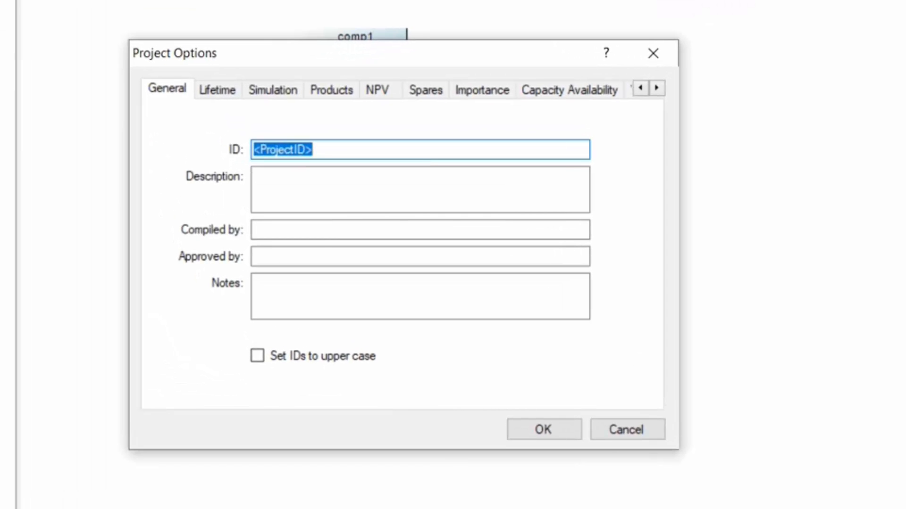
{"action": "left_click", "coordinate": [222, 95]}
{"action": "left_click", "coordinate": [354, 139]}
{"action": "left_click_drag", "start_coordinate": [354, 140], "coordinate": [307, 139]}
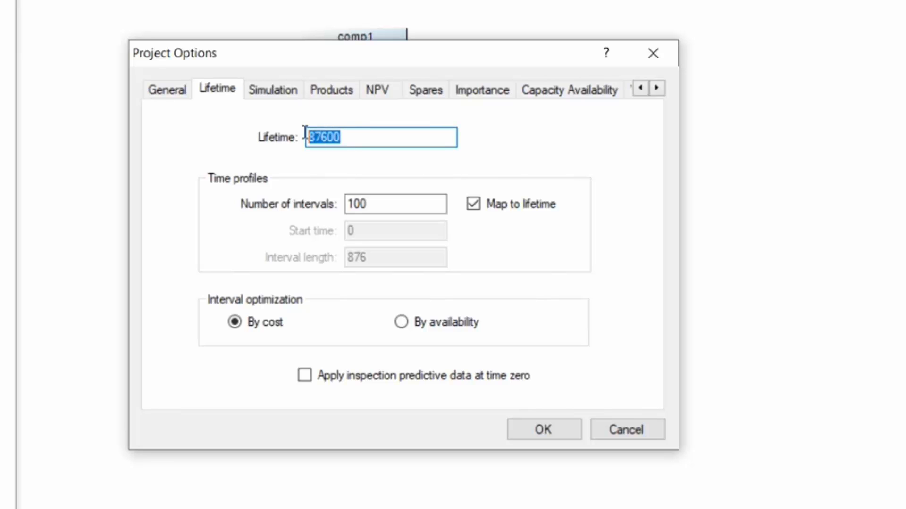
{"action": "left_click", "coordinate": [347, 138]}
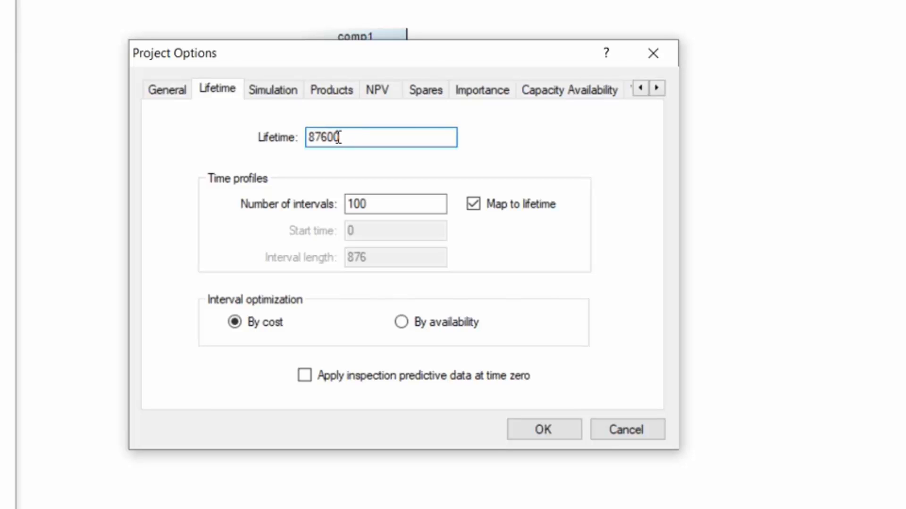
{"action": "left_click_drag", "start_coordinate": [341, 138], "coordinate": [297, 140]}
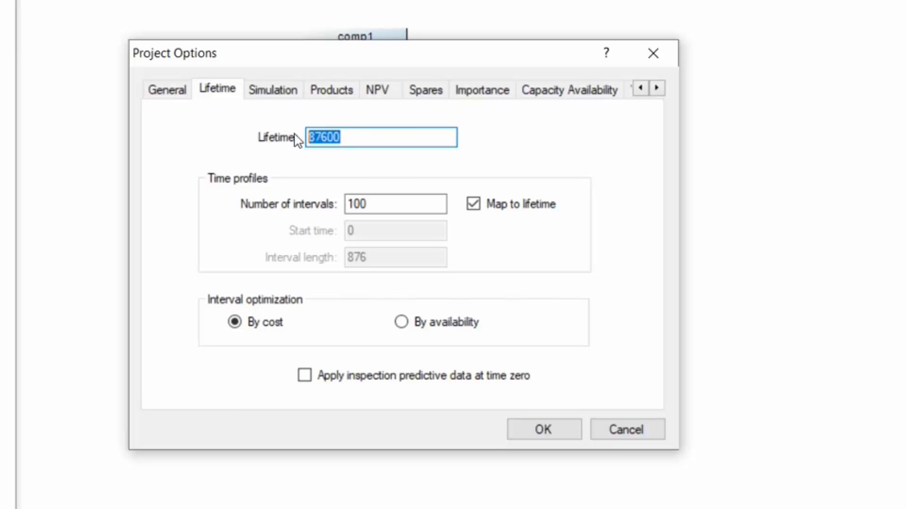
{"action": "left_click", "coordinate": [277, 95]}
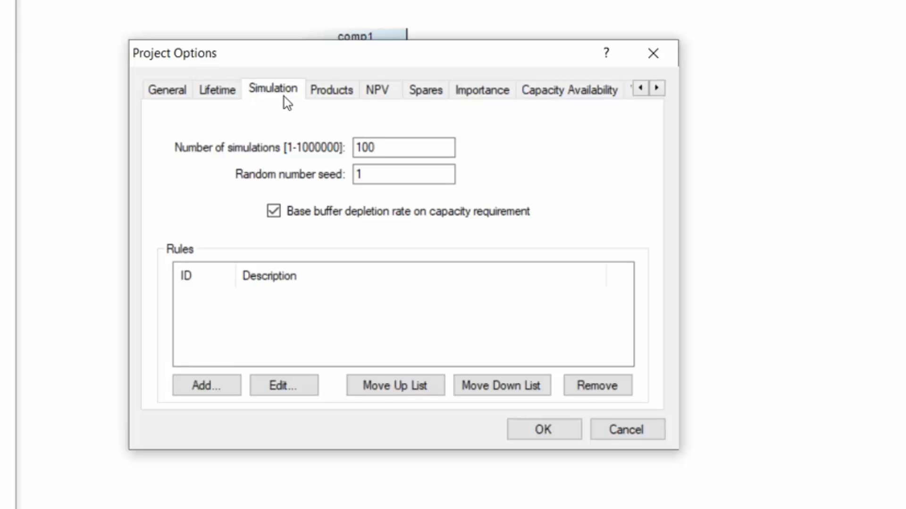
{"action": "left_click_drag", "start_coordinate": [392, 148], "coordinate": [334, 149]}
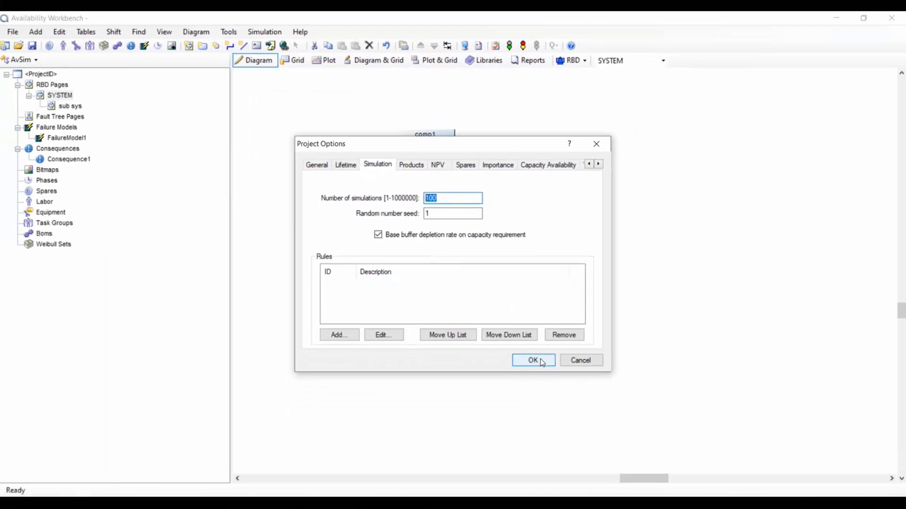
{"action": "left_click", "coordinate": [542, 363]}
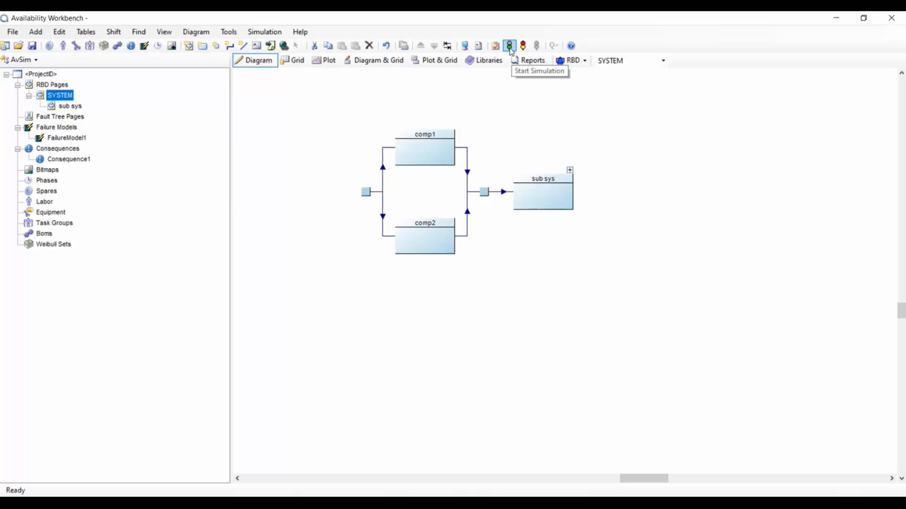
- Run the simulation, then reposition and enlarge the results window so the whole life costs list fits
{"action": "left_click", "coordinate": [510, 46]}
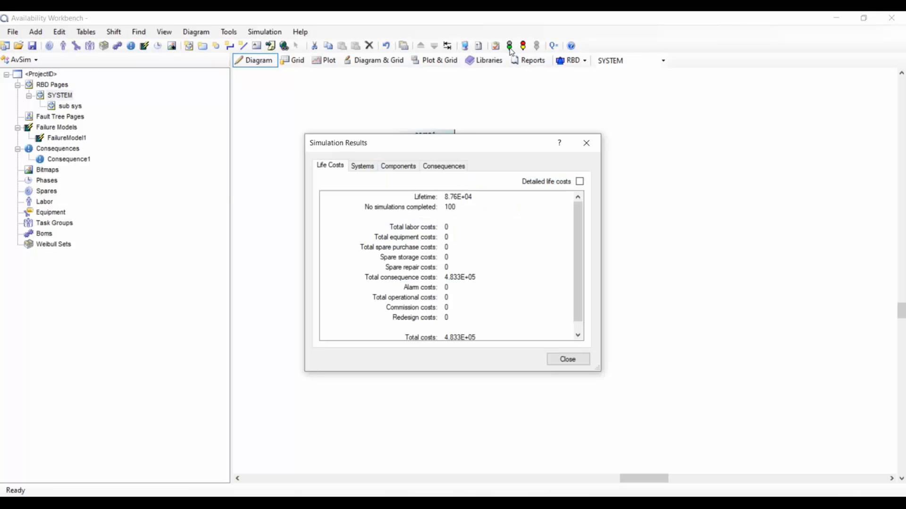
{"action": "left_click_drag", "start_coordinate": [464, 149], "coordinate": [467, 103]}
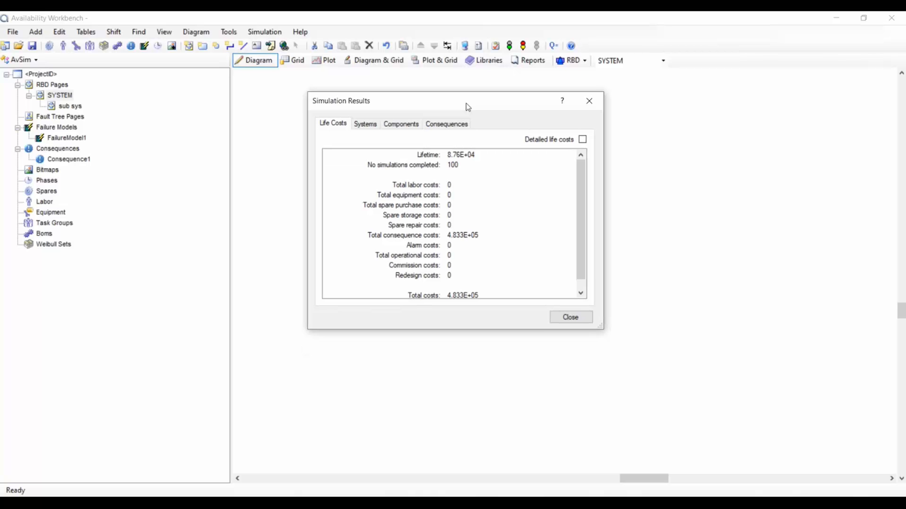
{"action": "left_click_drag", "start_coordinate": [598, 326], "coordinate": [598, 428]}
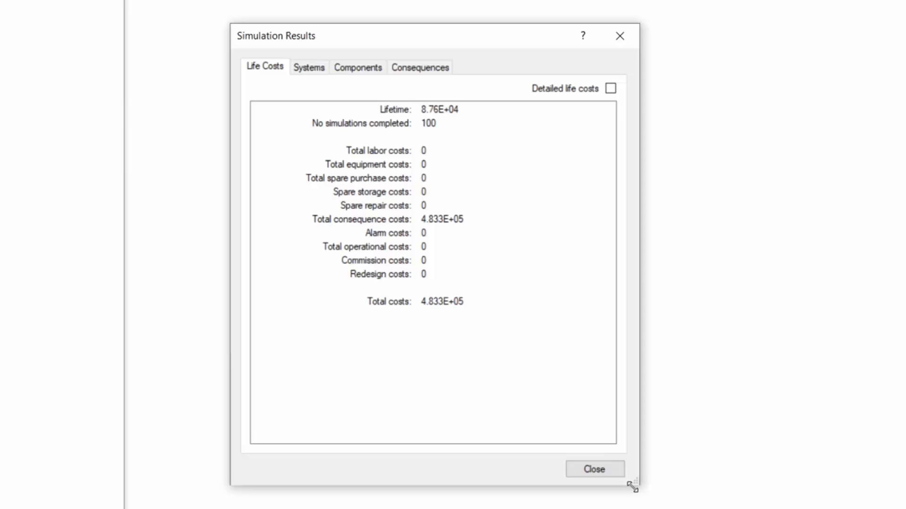
{"action": "left_click_drag", "start_coordinate": [633, 487], "coordinate": [630, 489]}
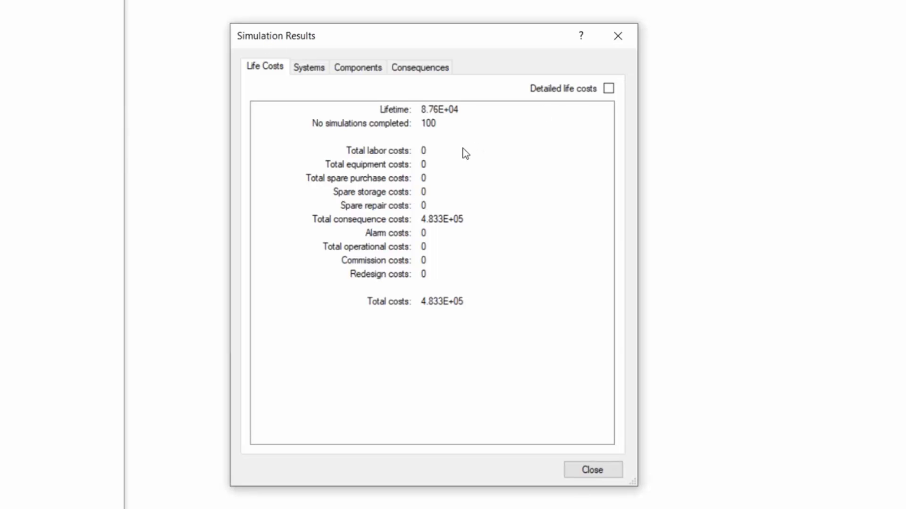
- Show the detailed life costs, and review the simulation results of SYSTEM and sub sys
{"action": "left_click", "coordinate": [609, 89]}
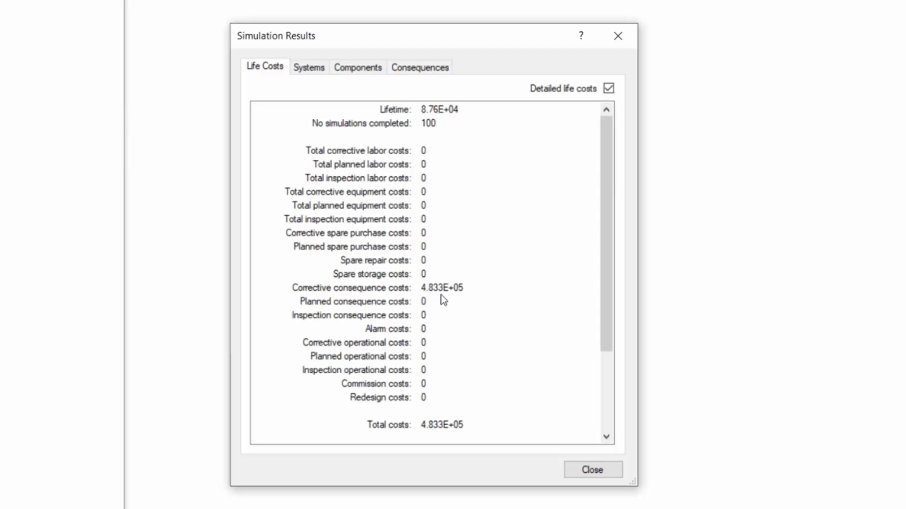
{"action": "left_click", "coordinate": [321, 69]}
{"action": "left_click", "coordinate": [285, 116]}
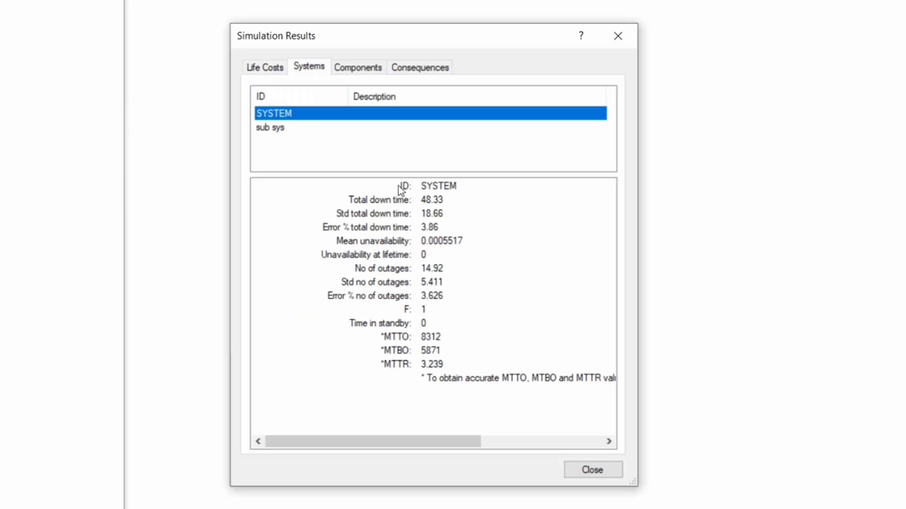
{"action": "left_click", "coordinate": [282, 129]}
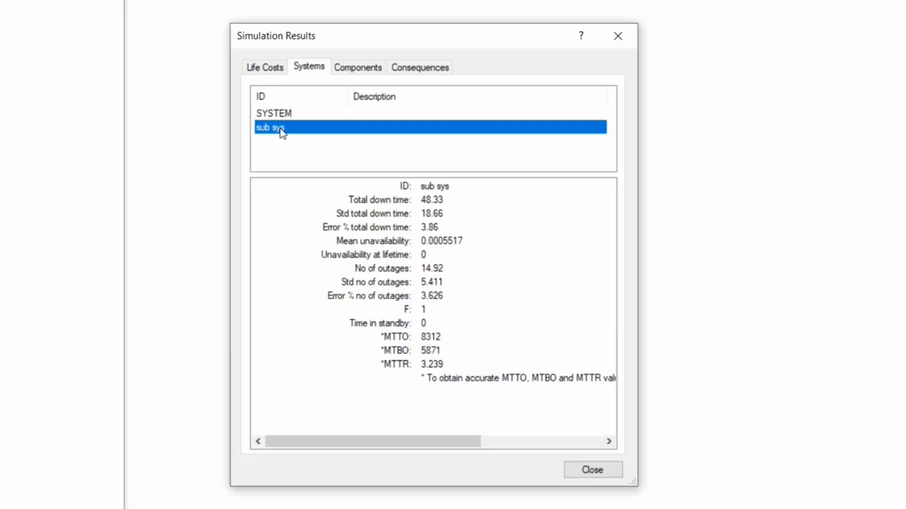
{"action": "left_click", "coordinate": [277, 114]}
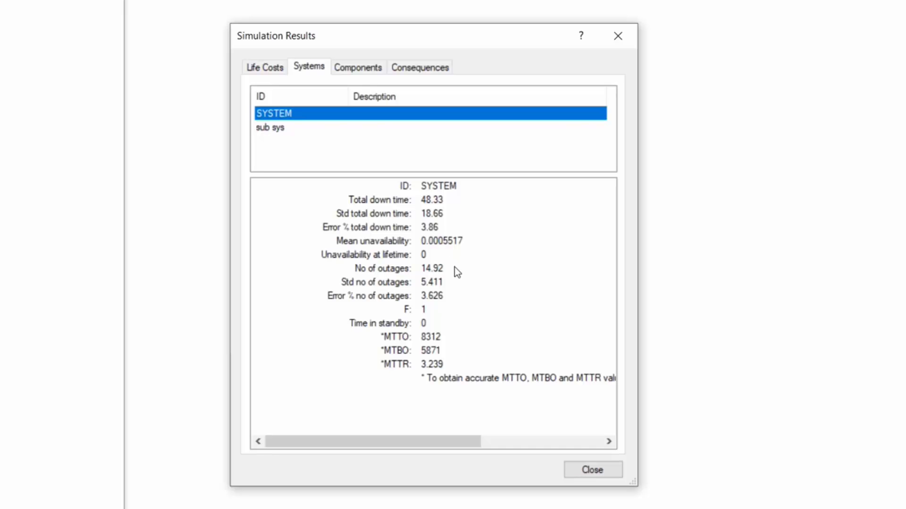
- Move the results window clear of the diagram and compare the component results of comp1, comp2, sub sys.1 and sub sys.2
{"action": "left_click", "coordinate": [361, 69]}
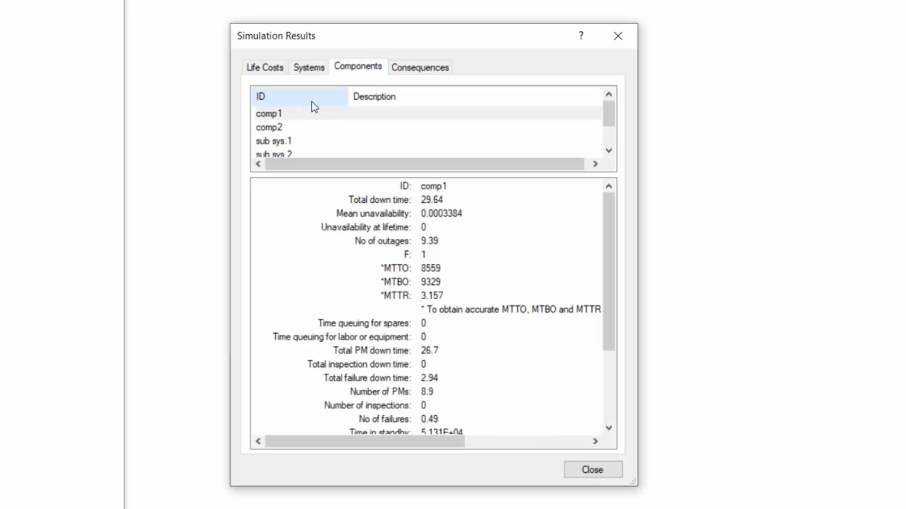
{"action": "left_click", "coordinate": [290, 113]}
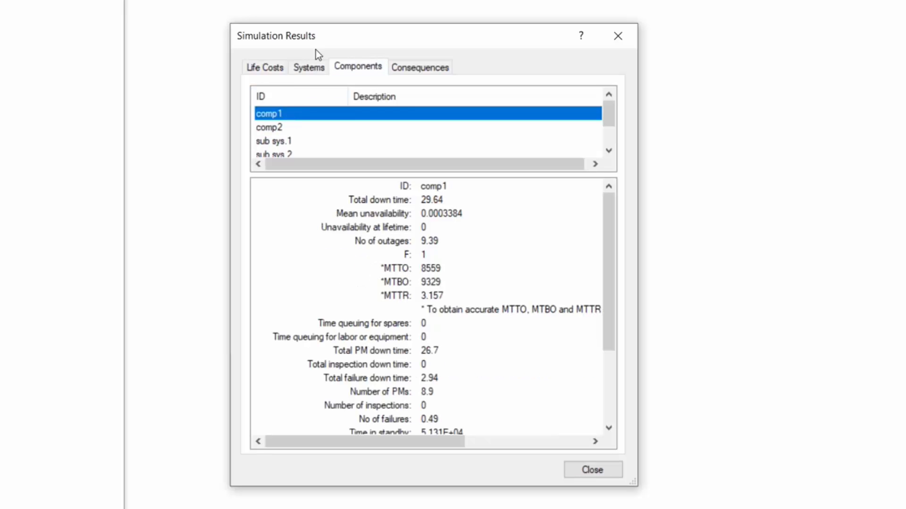
{"action": "left_click_drag", "start_coordinate": [319, 39], "coordinate": [539, 18]}
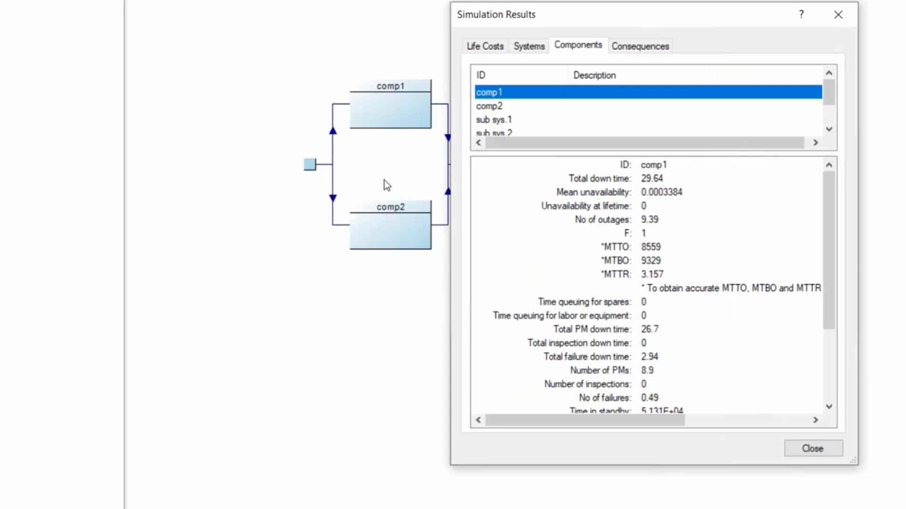
{"action": "left_click", "coordinate": [508, 106]}
{"action": "left_click", "coordinate": [508, 120]}
{"action": "left_click", "coordinate": [506, 133]}
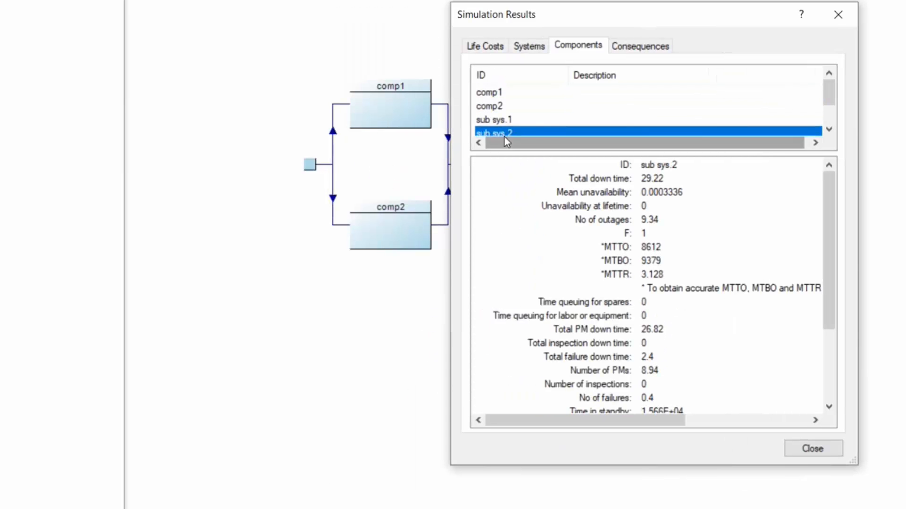
{"action": "left_click", "coordinate": [499, 93]}
{"action": "scroll", "coordinate": [511, 107], "scroll_direction": "up", "scroll_amount": 1}
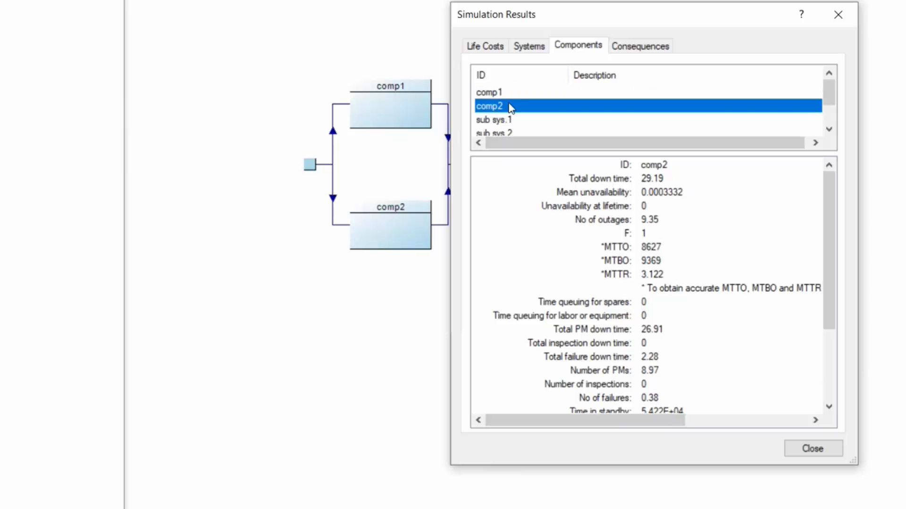
- Review the simulation results for Consequence1 and close the results window
{"action": "left_click", "coordinate": [638, 50]}
{"action": "left_click", "coordinate": [532, 94]}
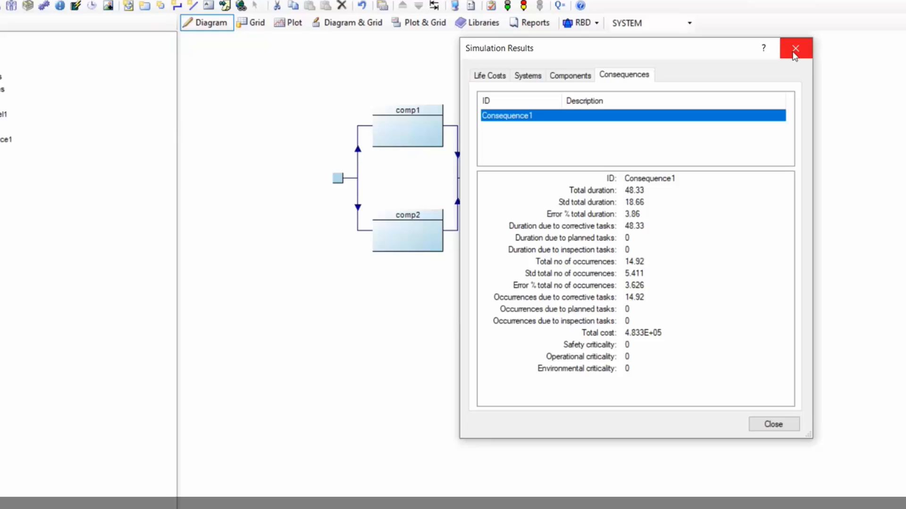
{"action": "left_click", "coordinate": [795, 49]}
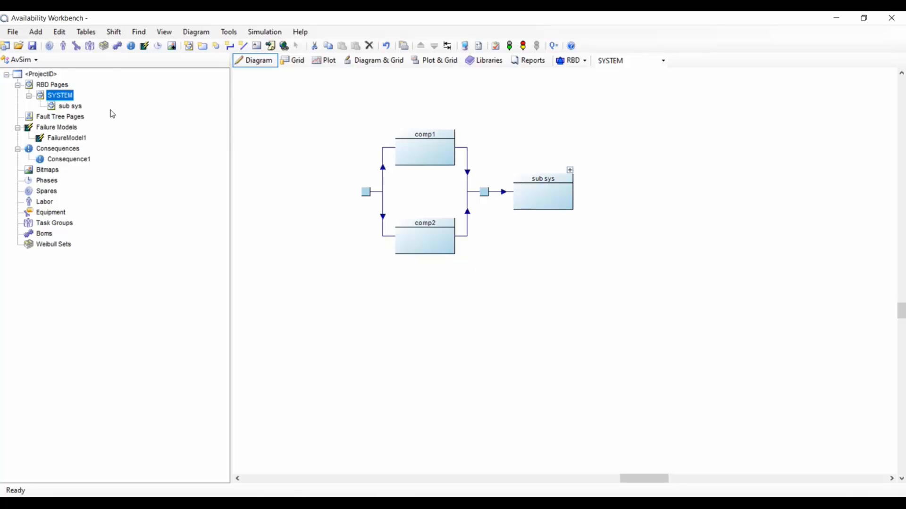
- Create a spare resource with the ID comp and a unit cost of 500
{"action": "left_click", "coordinate": [33, 35]}
{"action": "mouse_move", "coordinate": [49, 78]}
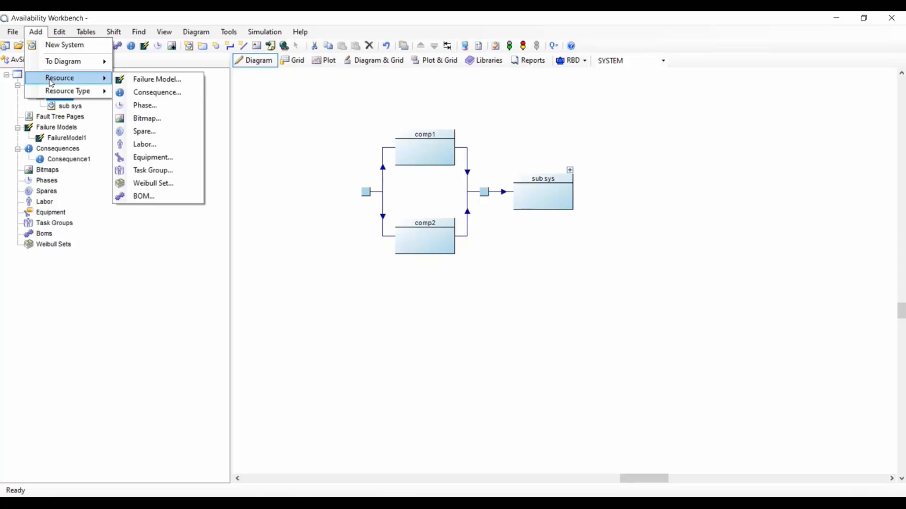
{"action": "left_click", "coordinate": [151, 139]}
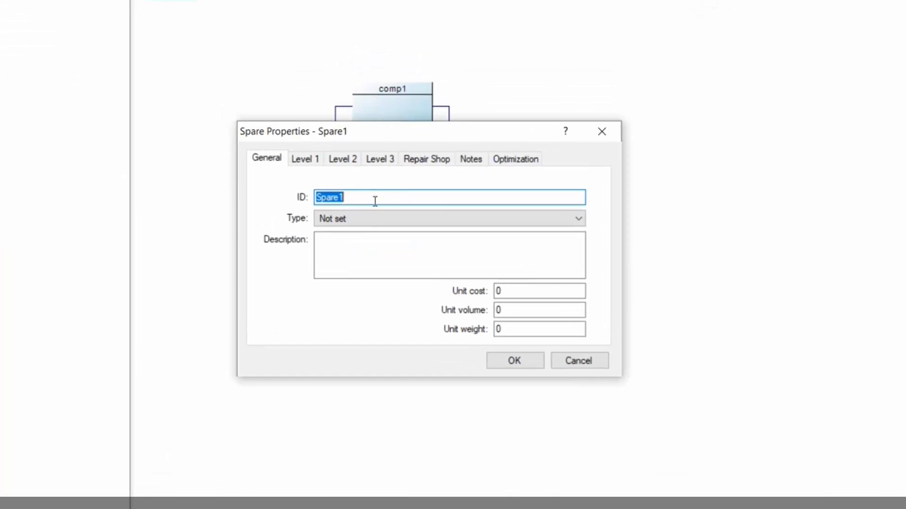
{"action": "type", "text": "comp"}
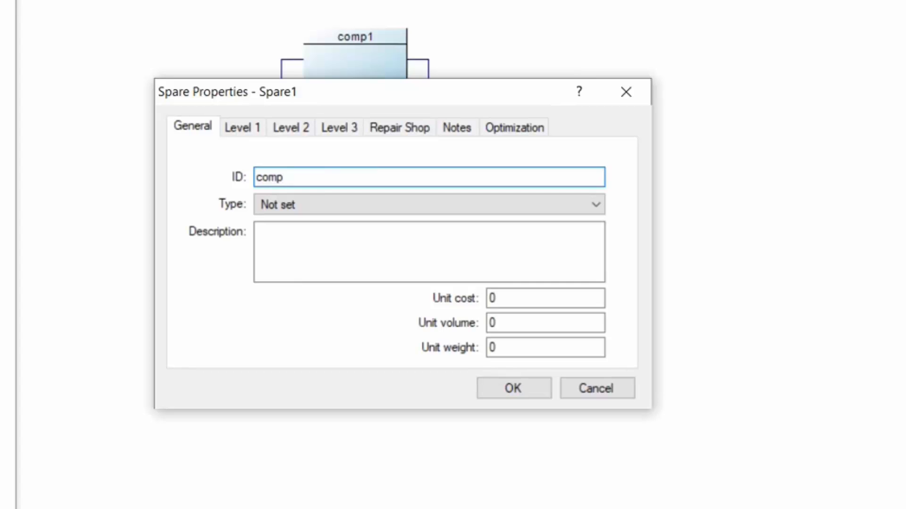
{"action": "double_click", "coordinate": [509, 298]}
{"action": "type", "text": "500"}
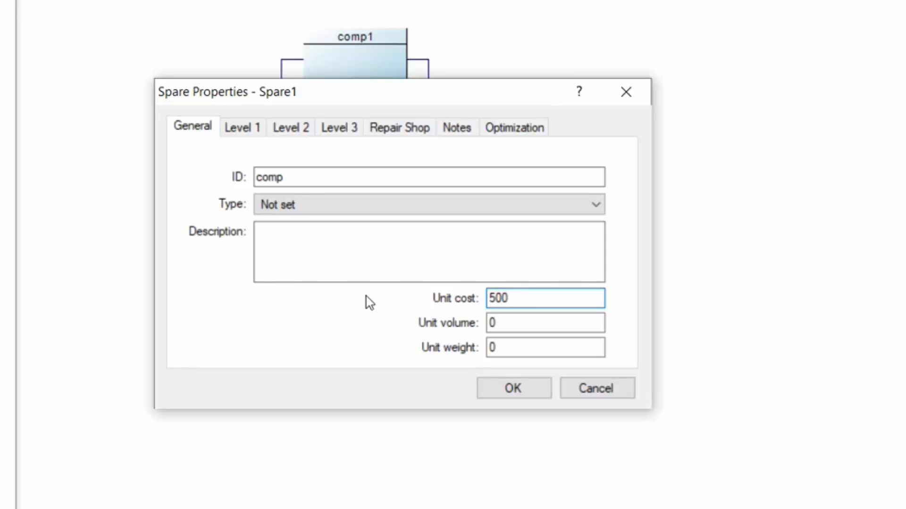
- Review the spare's level 1, level 2 and level 3 storage and logistic settings, and accept its properties
{"action": "left_click", "coordinate": [242, 127]}
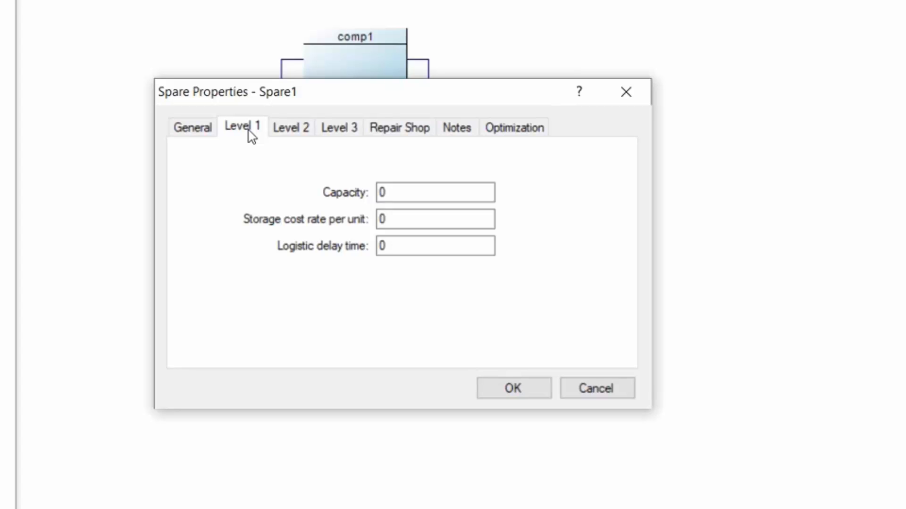
{"action": "left_click", "coordinate": [404, 250]}
{"action": "left_click", "coordinate": [298, 141]}
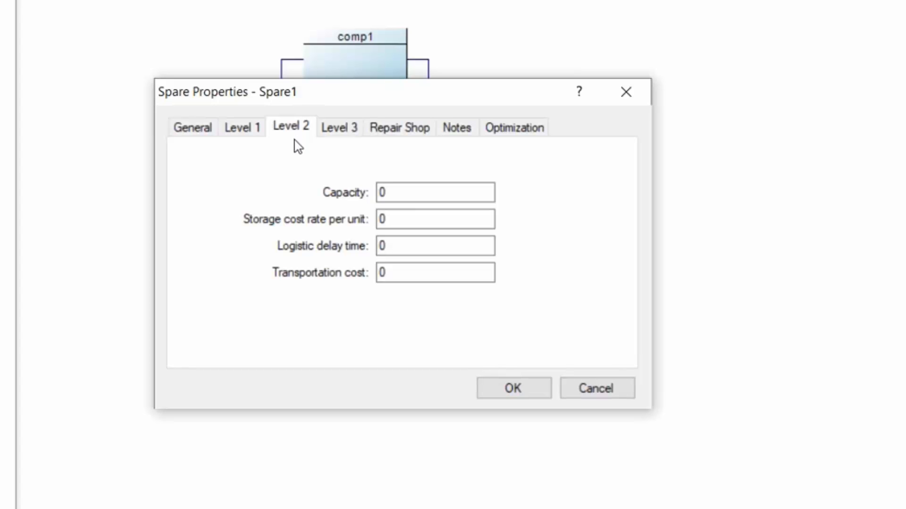
{"action": "left_click", "coordinate": [330, 134]}
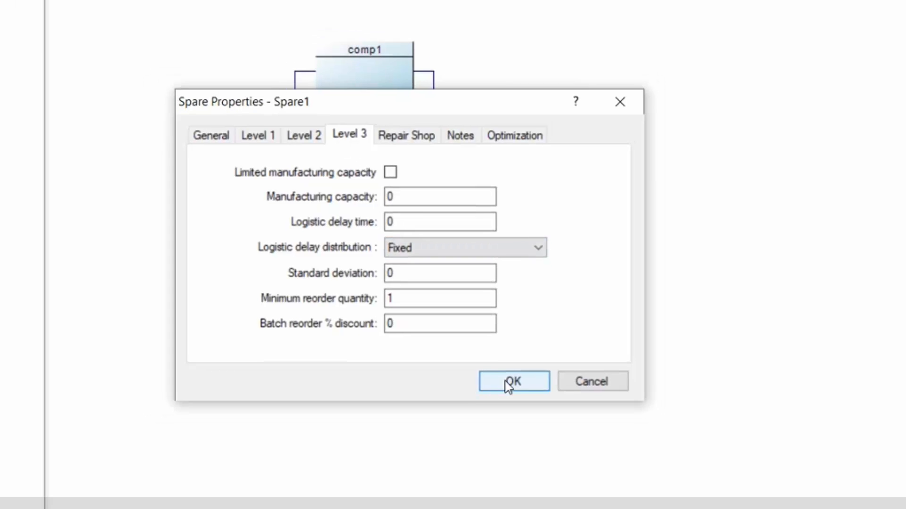
{"action": "left_click", "coordinate": [509, 384]}
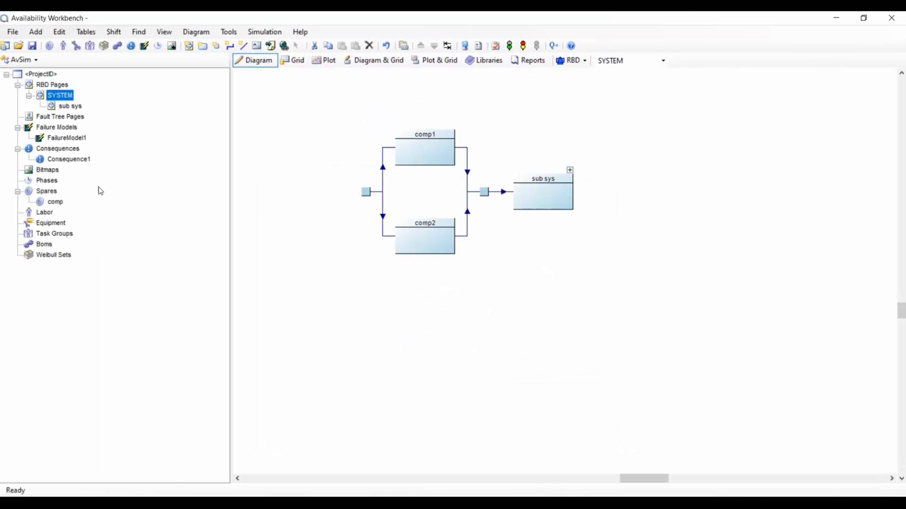
- Create a labor resource with the ID engineer
{"action": "left_click", "coordinate": [36, 32]}
{"action": "mouse_move", "coordinate": [59, 78]}
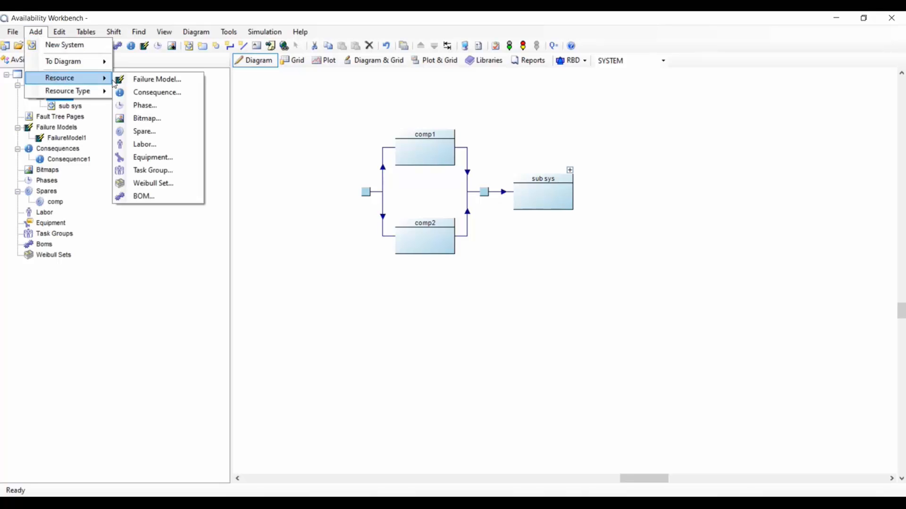
{"action": "left_click", "coordinate": [144, 147]}
{"action": "type", "text": "e"}
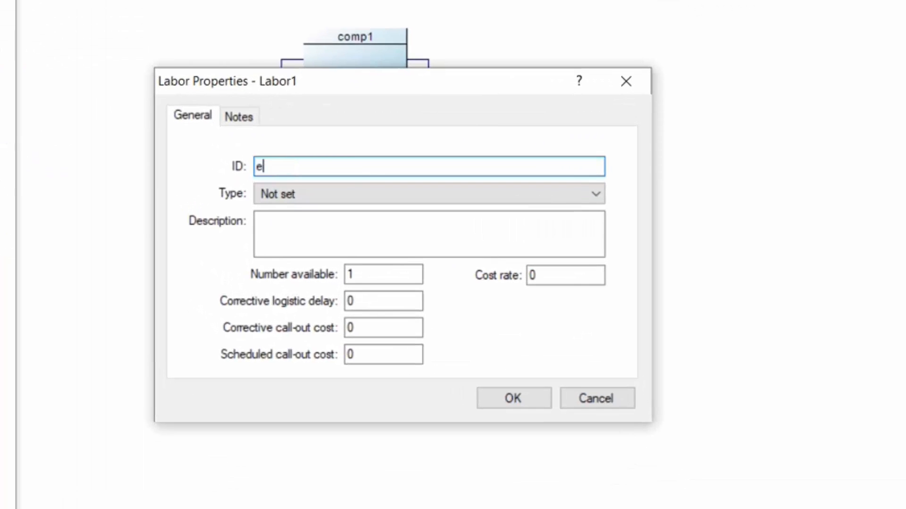
{"action": "type", "text": "ngineer"}
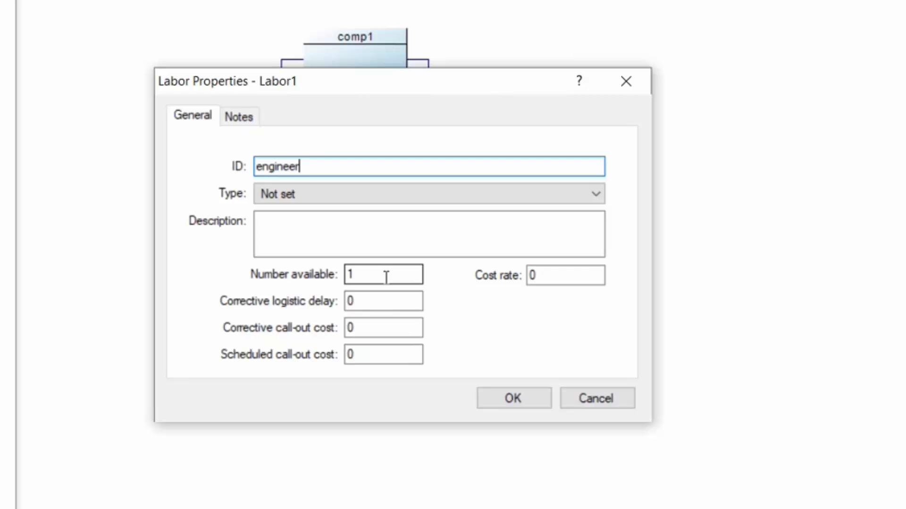
- Set the engineer's corrective logistic delay to 0.5 and corrective call-out cost to 150, and accept the labor properties
{"action": "double_click", "coordinate": [370, 301]}
{"action": "type", "text": "0.5"}
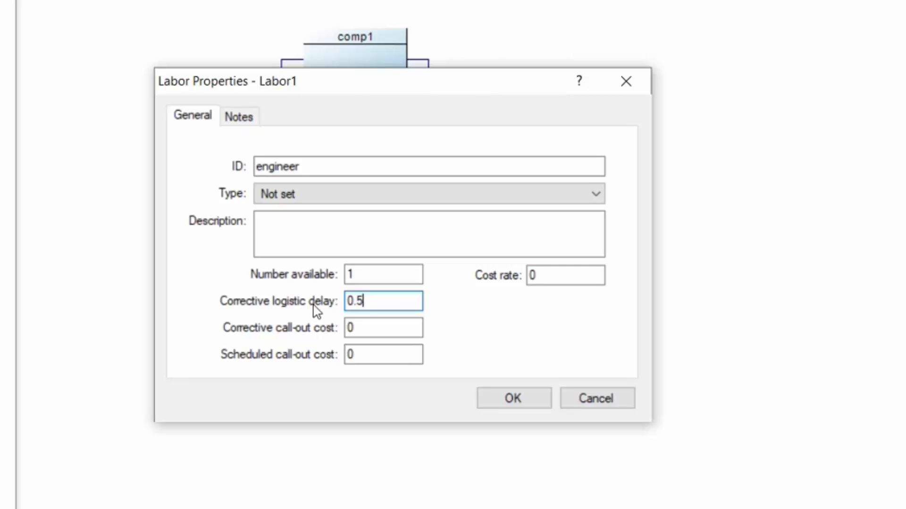
{"action": "double_click", "coordinate": [354, 327]}
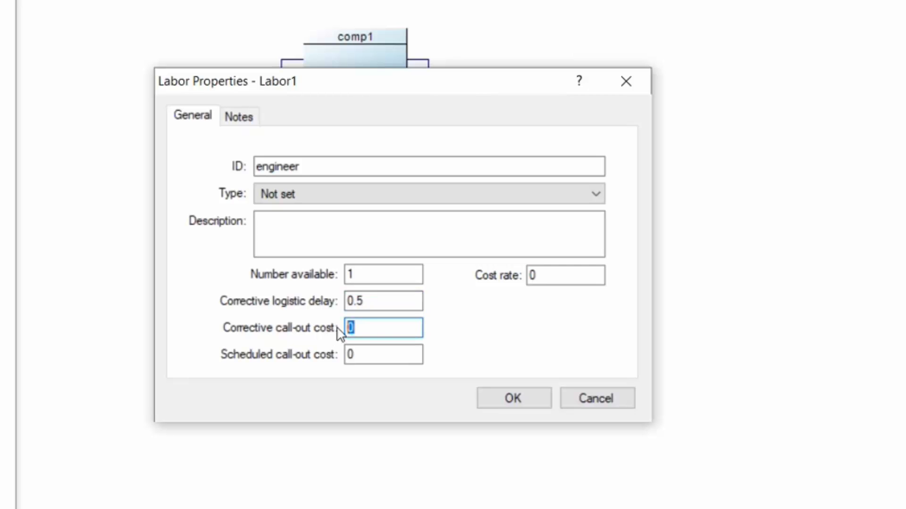
{"action": "type", "text": "150"}
{"action": "left_click", "coordinate": [488, 406]}
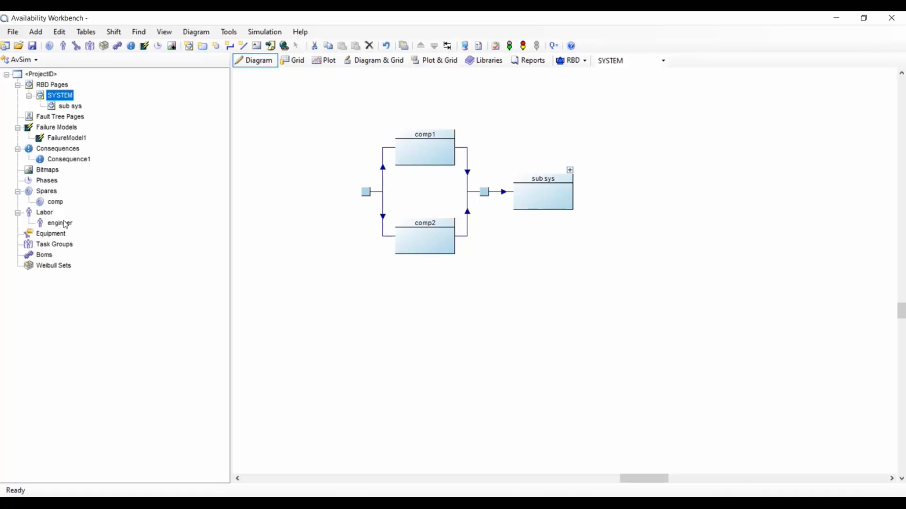
- Assign one engineer, active for the task duration, to the corrective repair task CM1 of FailureModel1
{"action": "double_click", "coordinate": [77, 140]}
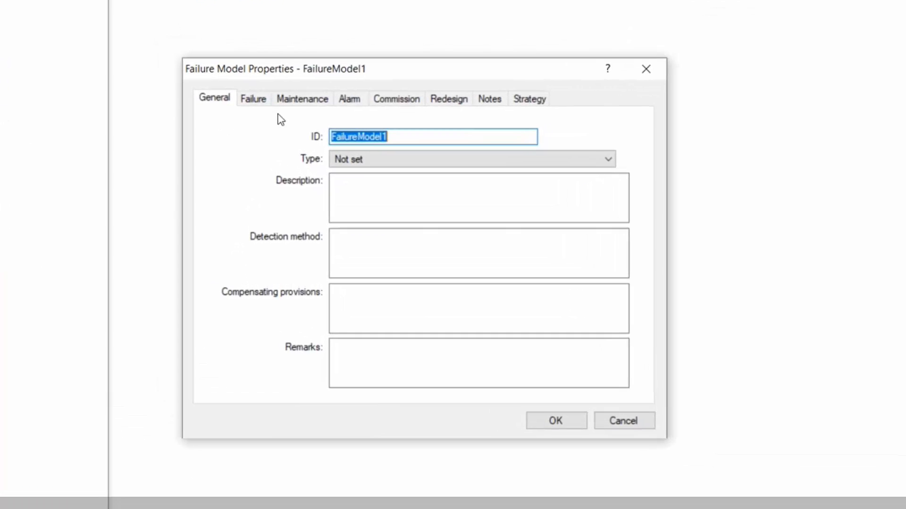
{"action": "left_click", "coordinate": [263, 80]}
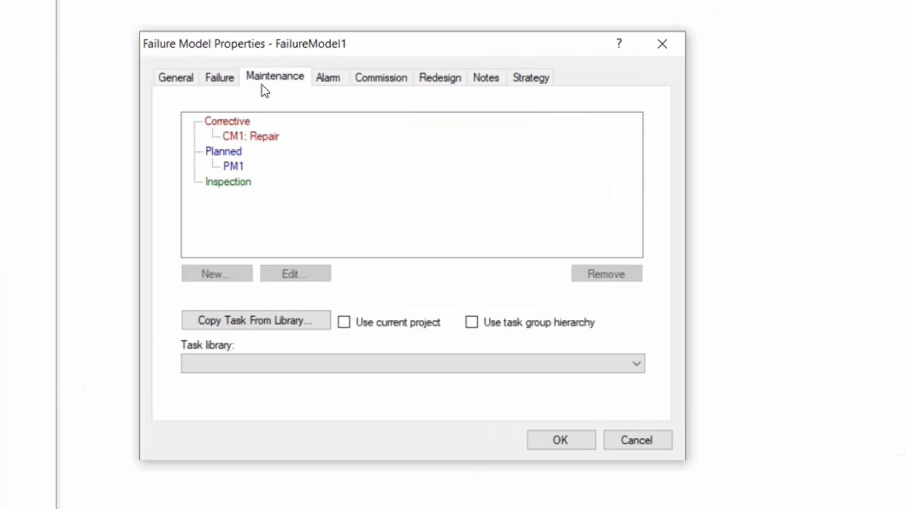
{"action": "double_click", "coordinate": [259, 137]}
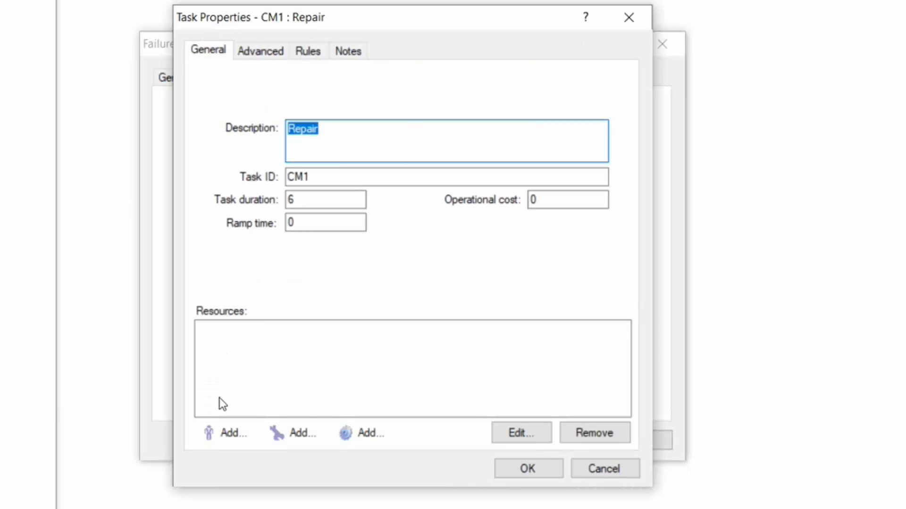
{"action": "left_click", "coordinate": [219, 432]}
{"action": "left_click", "coordinate": [122, 301]}
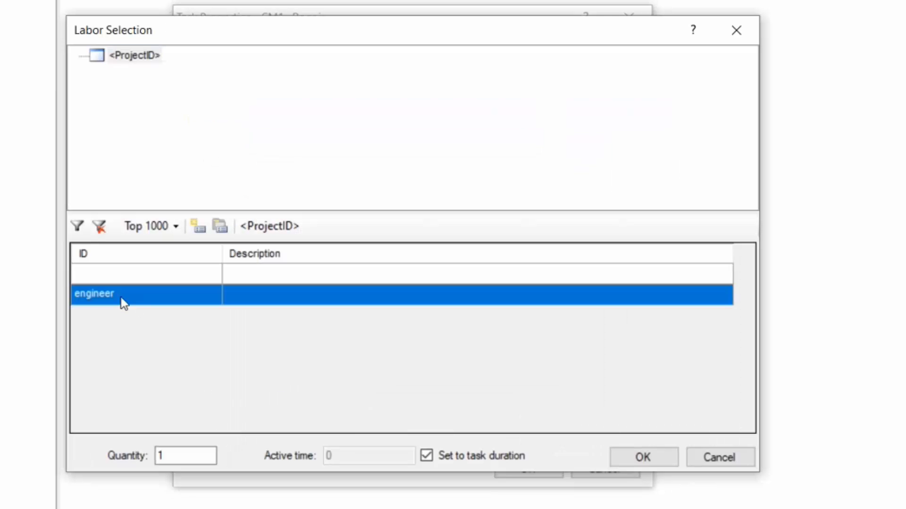
{"action": "double_click", "coordinate": [190, 457]}
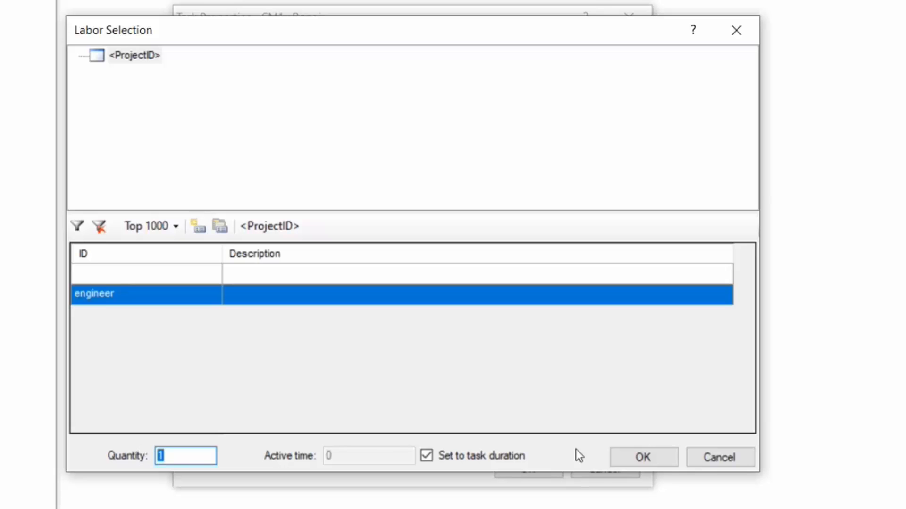
{"action": "left_click", "coordinate": [628, 456]}
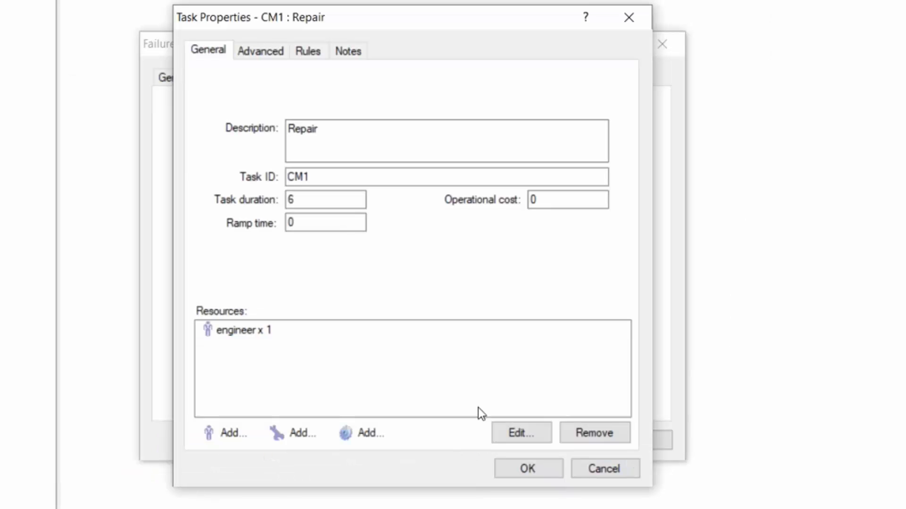
- Add one comp spare to the CM1 repair task's resources and accept the task properties
{"action": "left_click", "coordinate": [353, 438]}
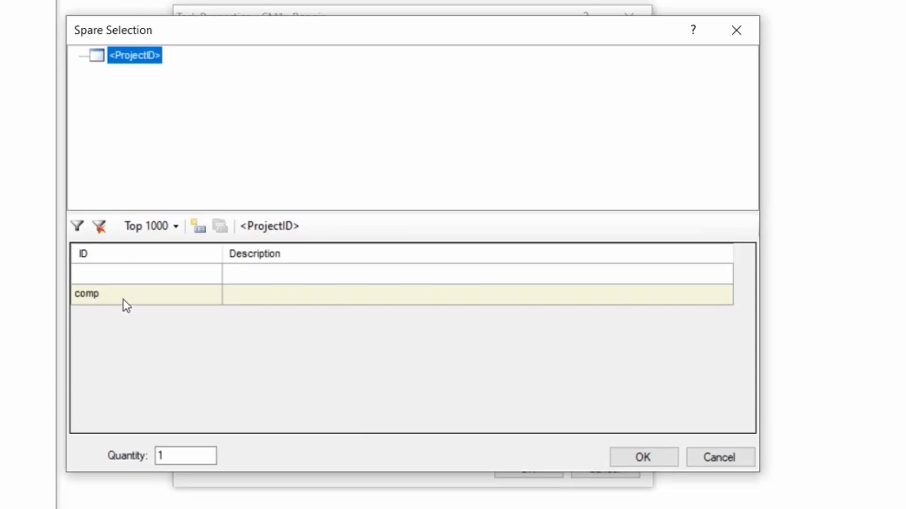
{"action": "left_click", "coordinate": [108, 302]}
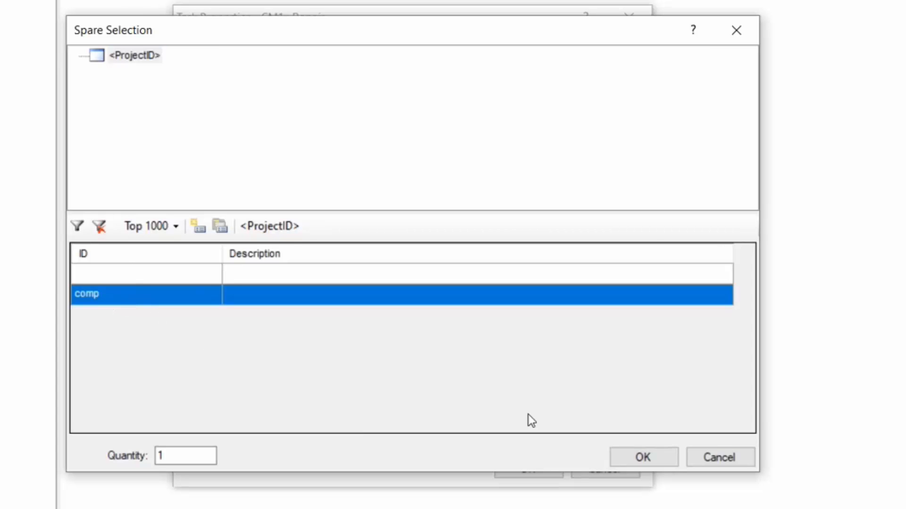
{"action": "left_click", "coordinate": [618, 455]}
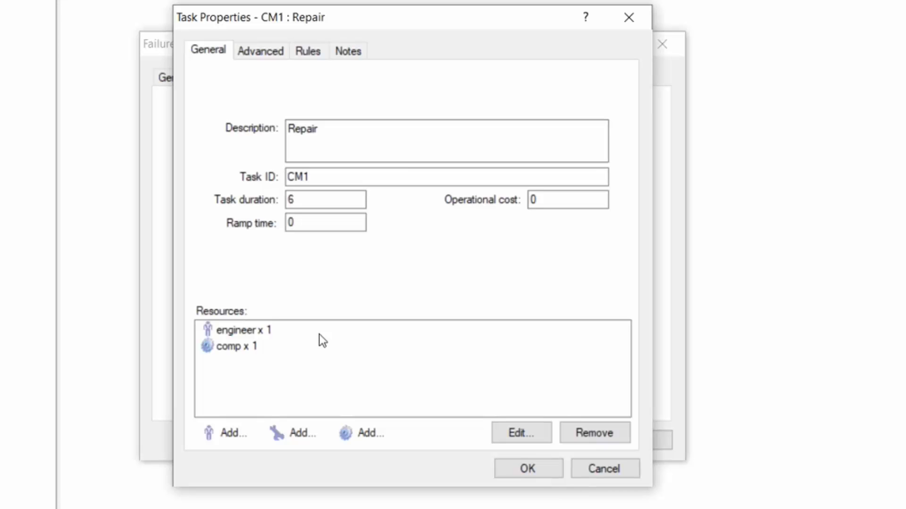
{"action": "left_click", "coordinate": [506, 470]}
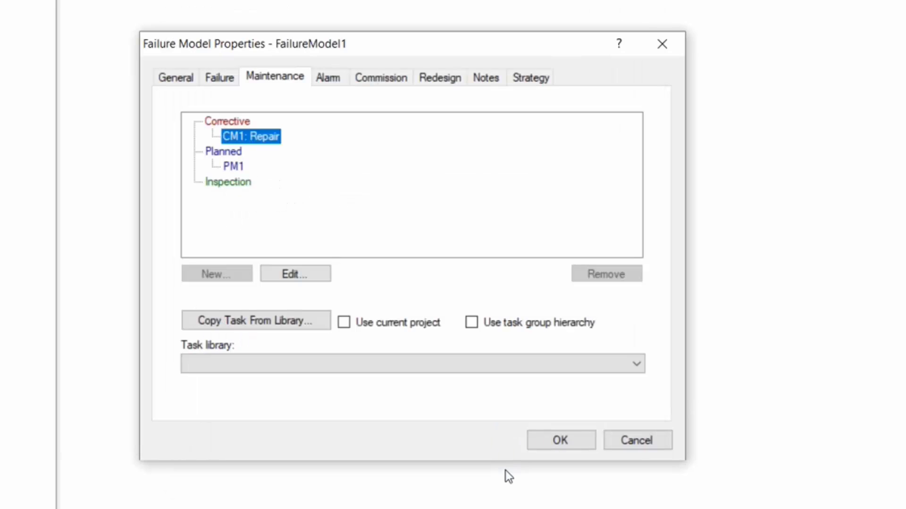
- Accept the FailureModel1 properties and set the max capacity of block comp1 to 50% for Product 1
{"action": "left_click", "coordinate": [546, 443]}
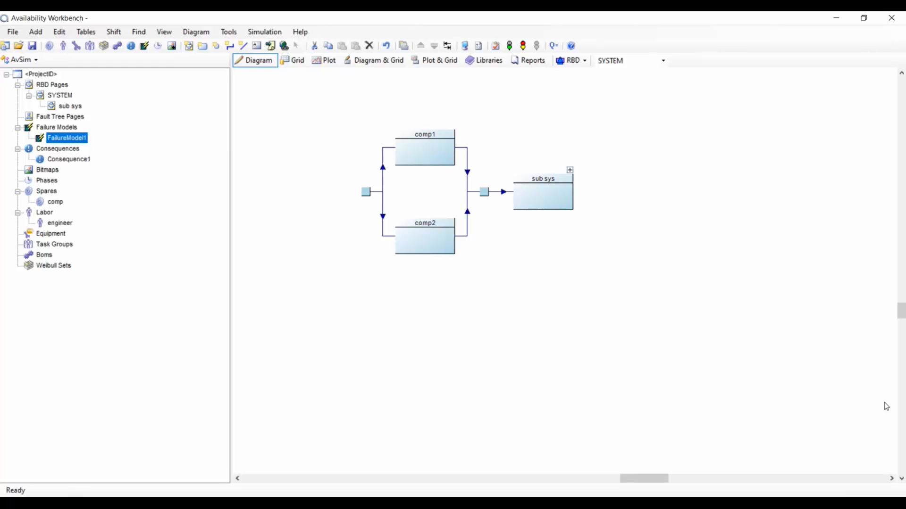
{"action": "double_click", "coordinate": [451, 162]}
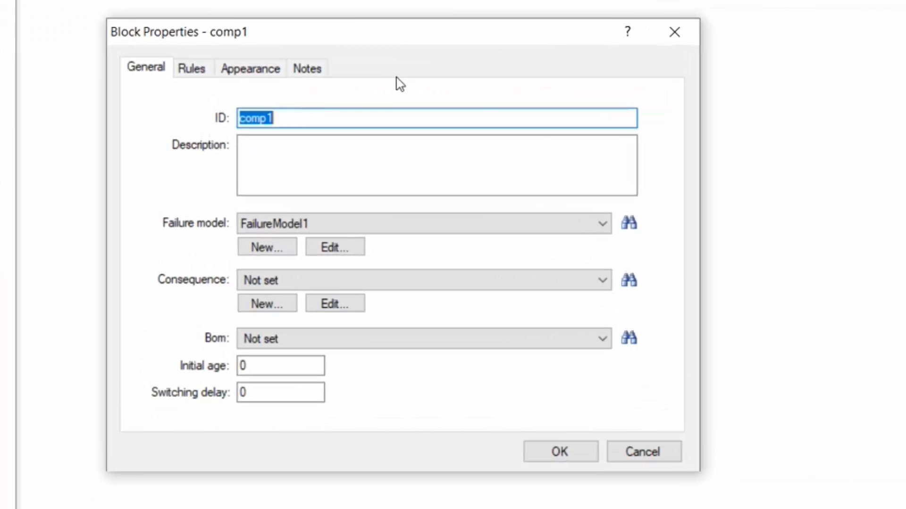
{"action": "left_click", "coordinate": [194, 73]}
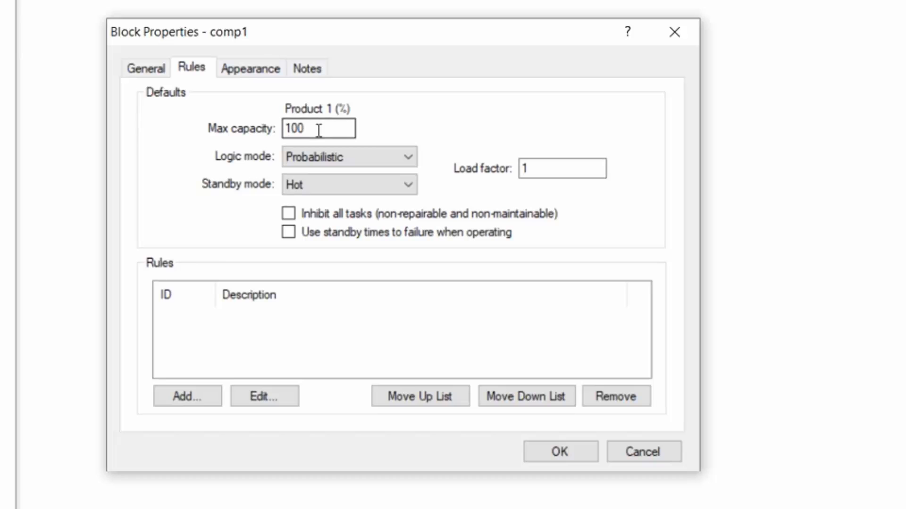
{"action": "left_click_drag", "start_coordinate": [317, 127], "coordinate": [267, 124]}
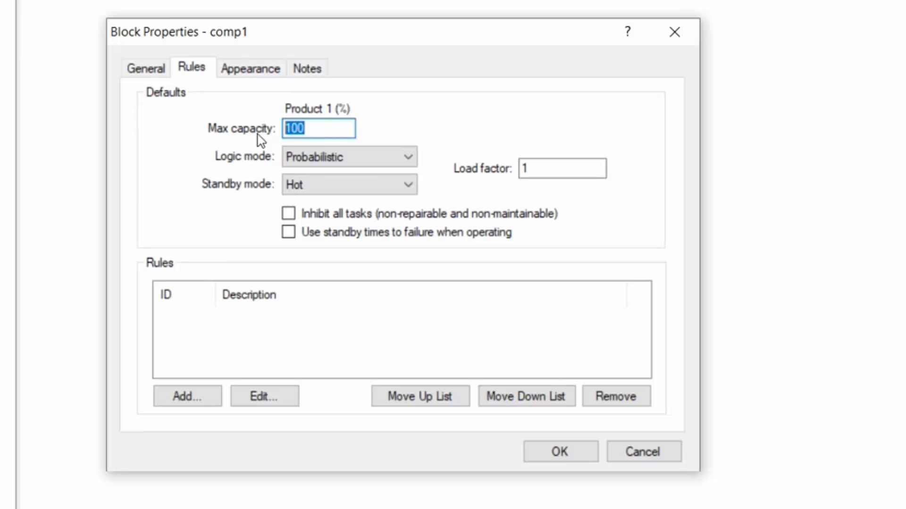
{"action": "type", "text": "50"}
{"action": "left_click", "coordinate": [579, 459]}
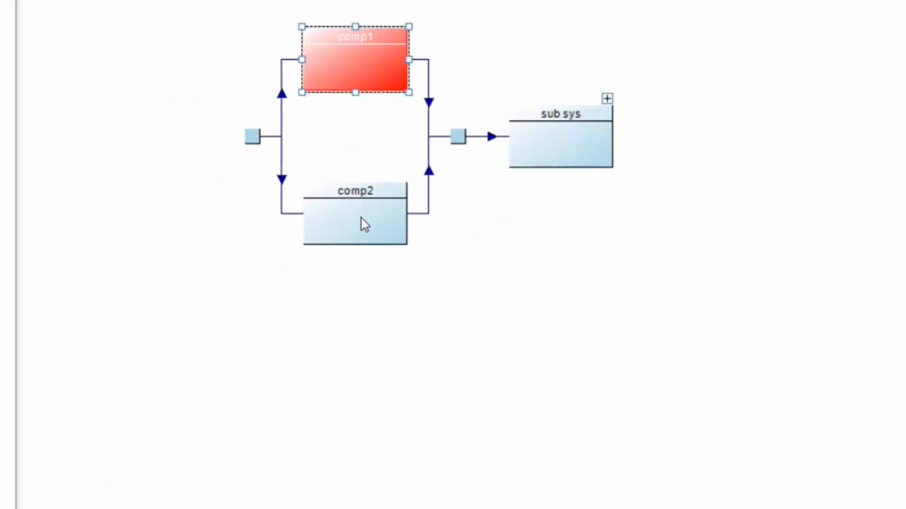
- Set the max capacity of block comp2 to 50% for Product 1, keeping its standby mode Hot
{"action": "double_click", "coordinate": [361, 219]}
{"action": "left_click", "coordinate": [191, 68]}
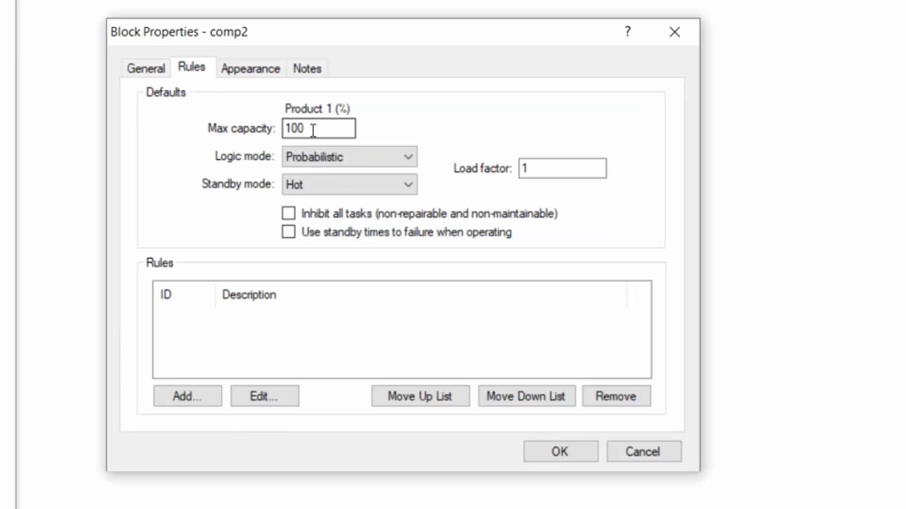
{"action": "left_click_drag", "start_coordinate": [313, 129], "coordinate": [239, 128]}
{"action": "type", "text": "50"}
{"action": "left_click", "coordinate": [290, 185]}
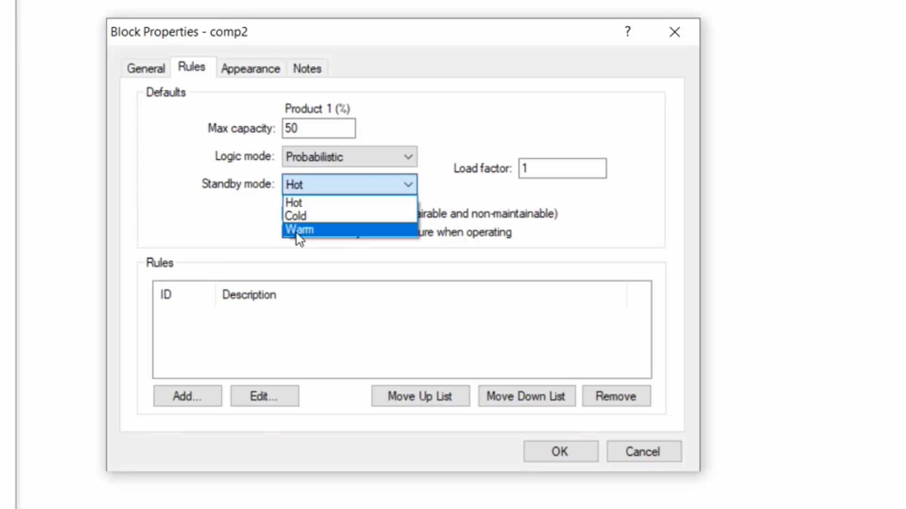
{"action": "left_click", "coordinate": [561, 280]}
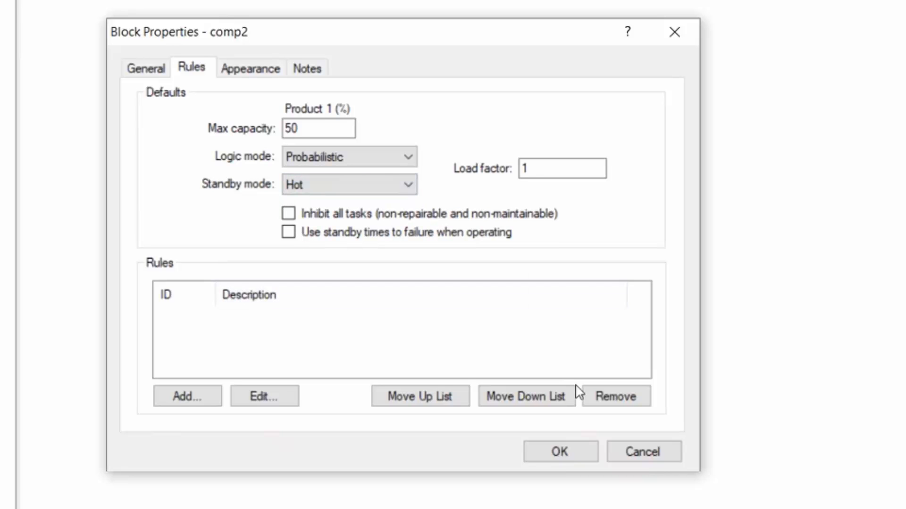
{"action": "left_click", "coordinate": [559, 452]}
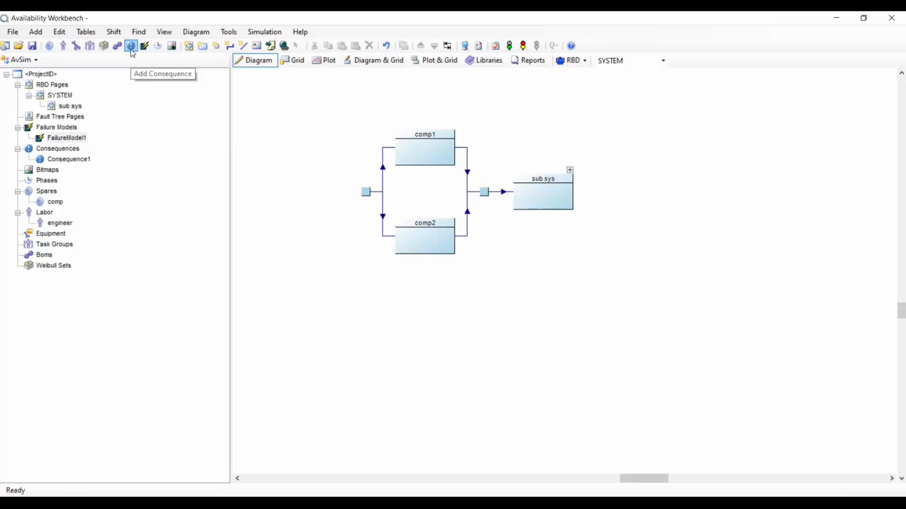
- Make Consequence1 a loss of capacity consequence with a cost rate per unit loss of capacity of 100
{"action": "double_click", "coordinate": [71, 160]}
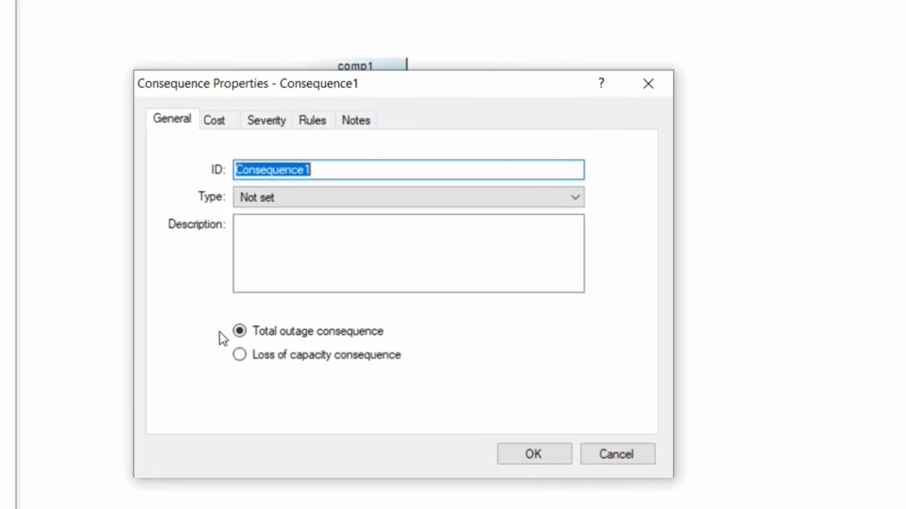
{"action": "left_click", "coordinate": [240, 356]}
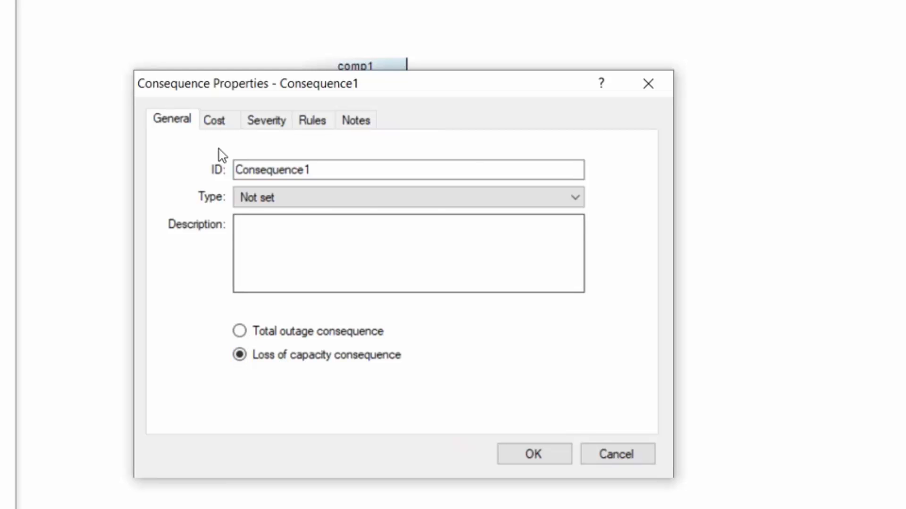
{"action": "left_click", "coordinate": [213, 122]}
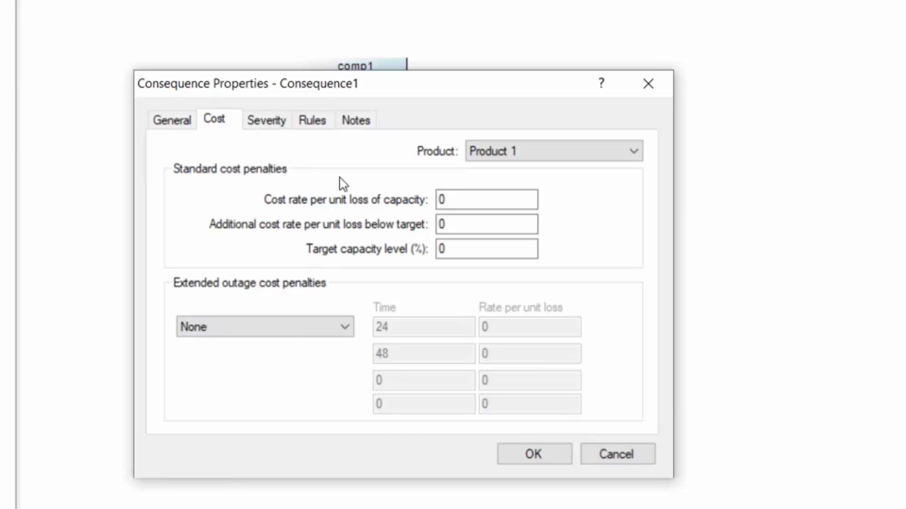
{"action": "double_click", "coordinate": [448, 199]}
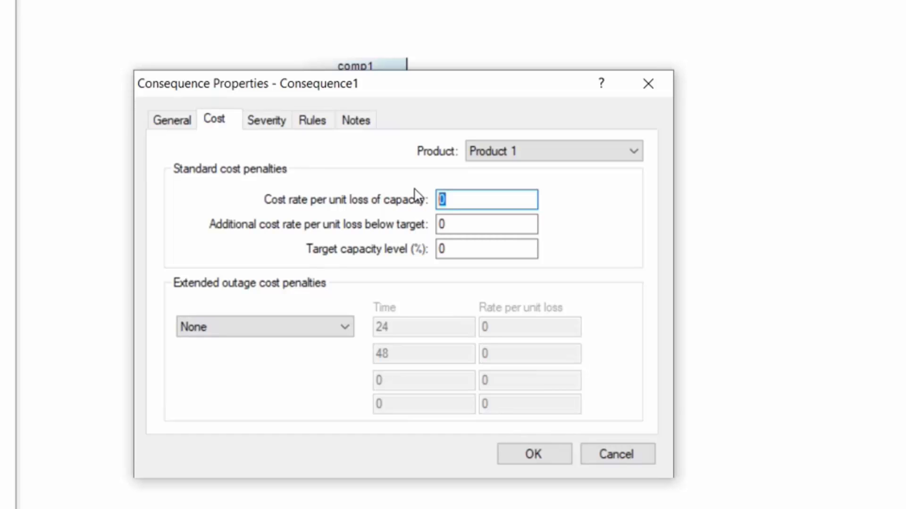
{"action": "type", "text": "1000"}
{"action": "key", "text": "BackSpace"}
- Set Consequence1's target capacity level to 50% and additional cost rate per unit loss below target to 50, and accept the properties
{"action": "left_click", "coordinate": [445, 224]}
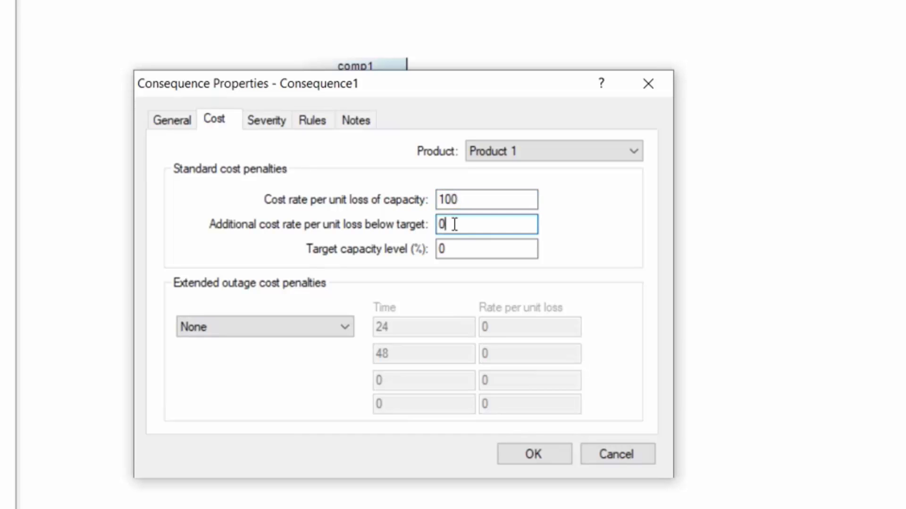
{"action": "left_click_drag", "start_coordinate": [452, 224], "coordinate": [424, 252]}
{"action": "type", "text": "50"}
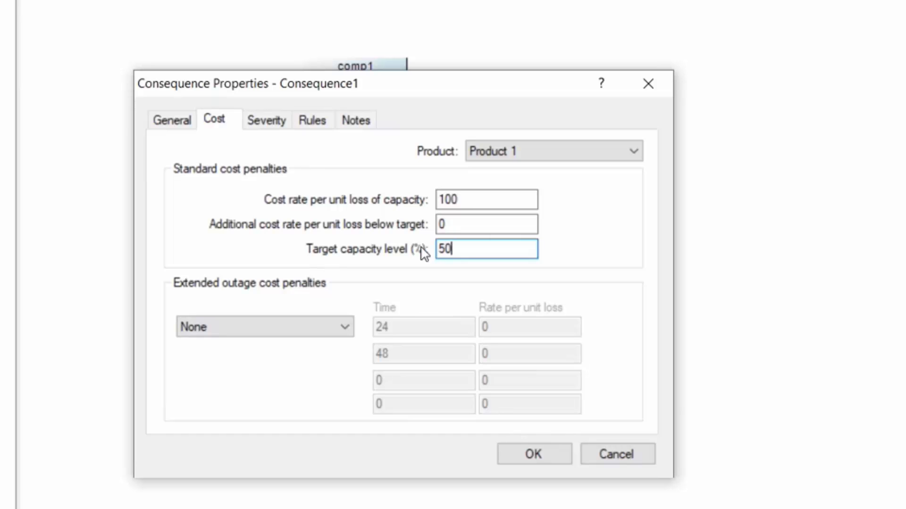
{"action": "left_click_drag", "start_coordinate": [446, 225], "coordinate": [427, 226]}
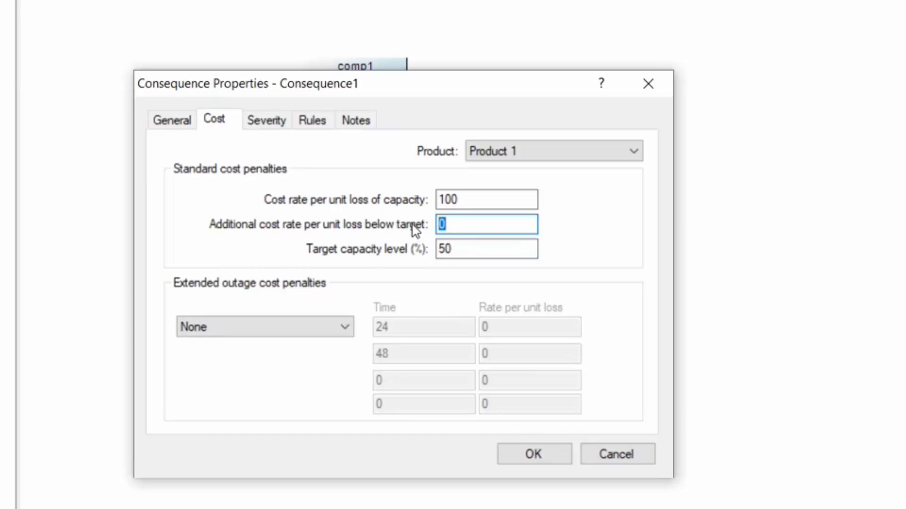
{"action": "type", "text": "50"}
{"action": "left_click", "coordinate": [631, 153]}
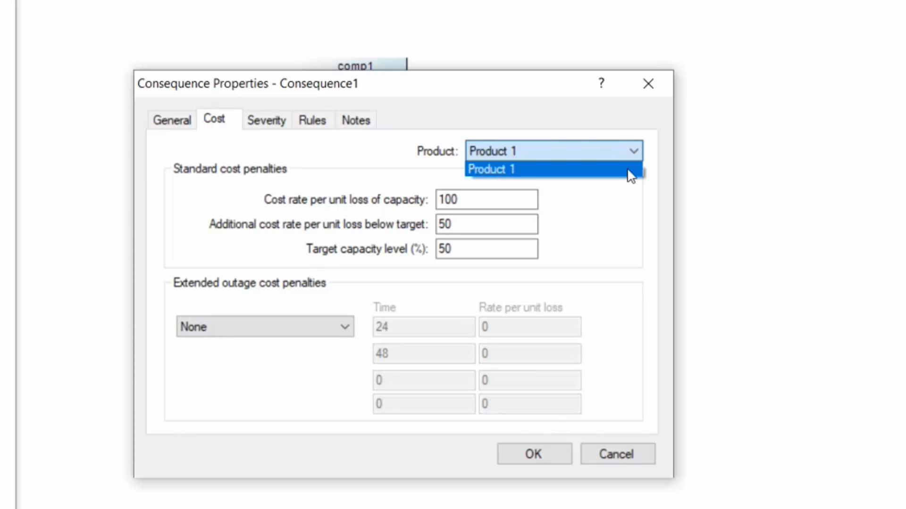
{"action": "left_click", "coordinate": [543, 455]}
{"action": "left_click", "coordinate": [542, 454]}
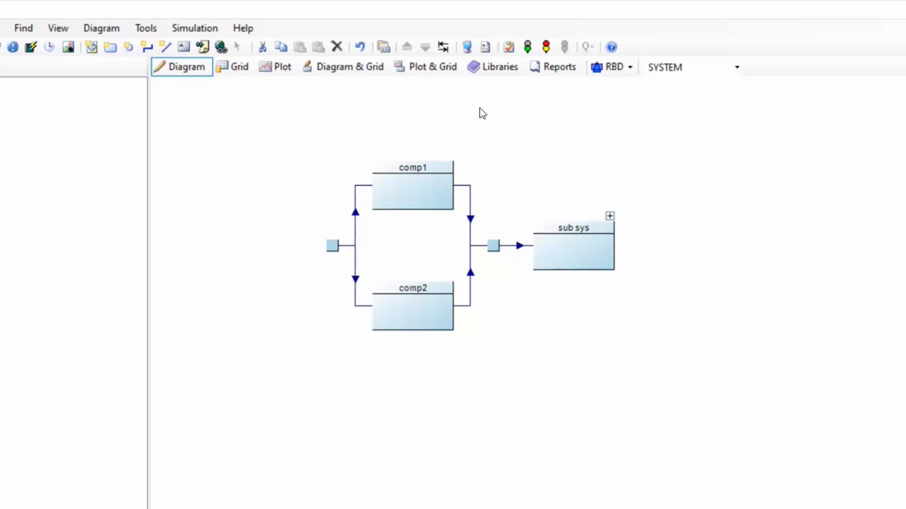
- Examine the project's product options, including the number of product types and the capacity equating setting, without keeping any changes
{"action": "left_click", "coordinate": [483, 49]}
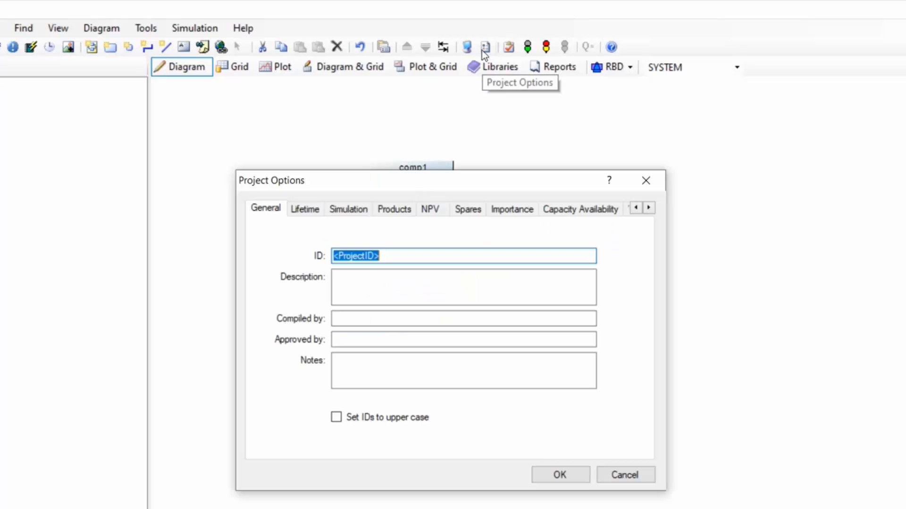
{"action": "left_click", "coordinate": [402, 211]}
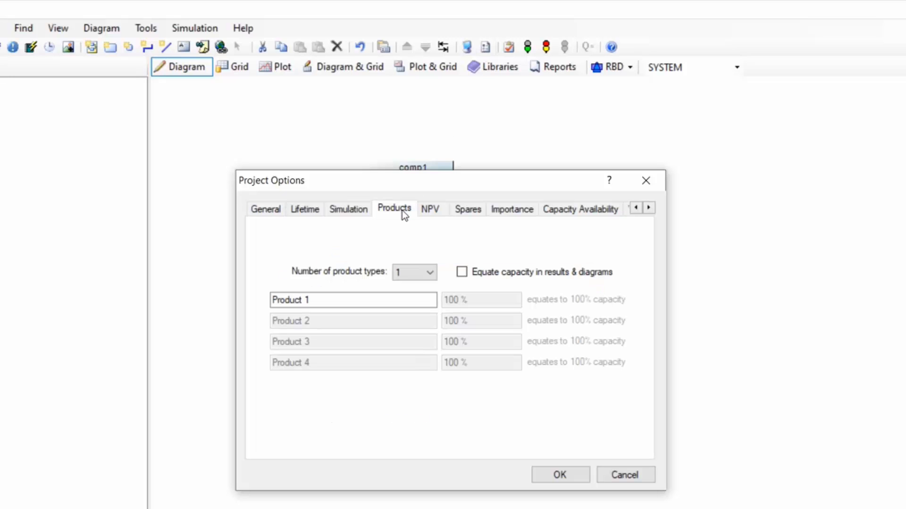
{"action": "left_click", "coordinate": [431, 276]}
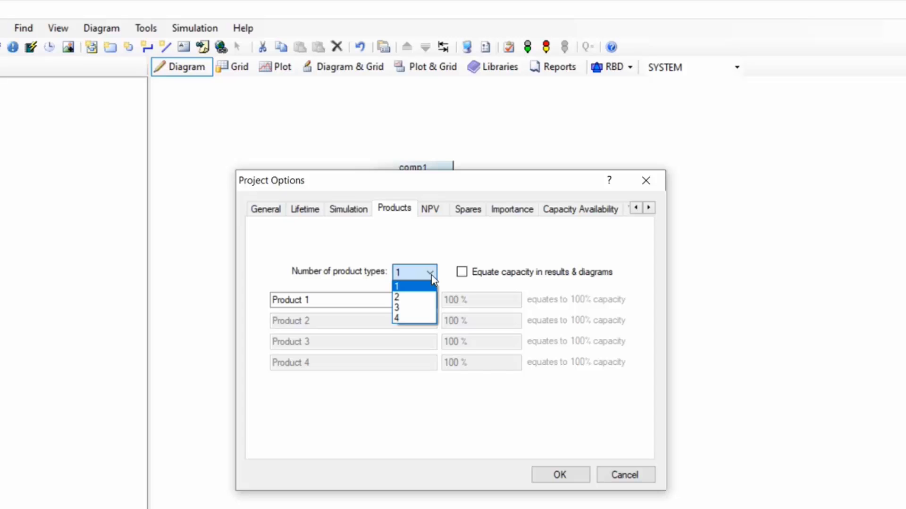
{"action": "left_click", "coordinate": [431, 275]}
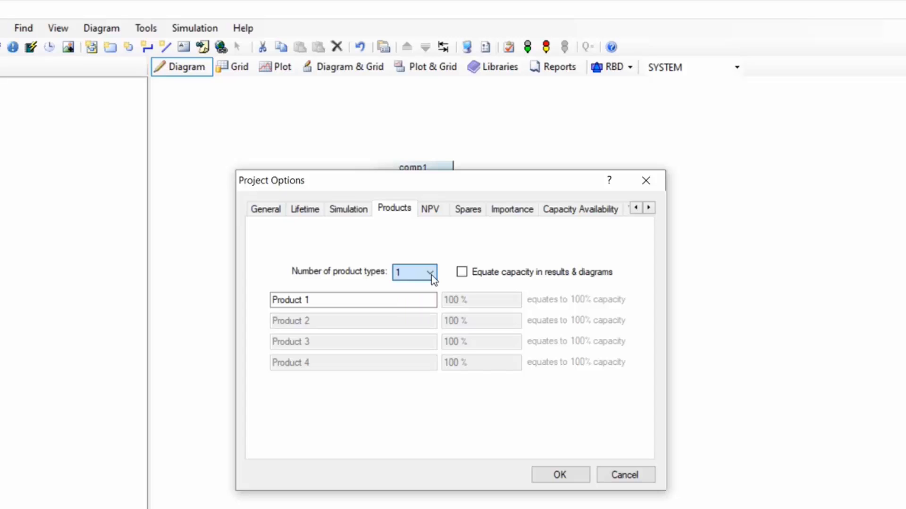
{"action": "left_click", "coordinate": [462, 273]}
{"action": "left_click", "coordinate": [467, 300]}
{"action": "left_click_drag", "start_coordinate": [470, 300], "coordinate": [443, 300]}
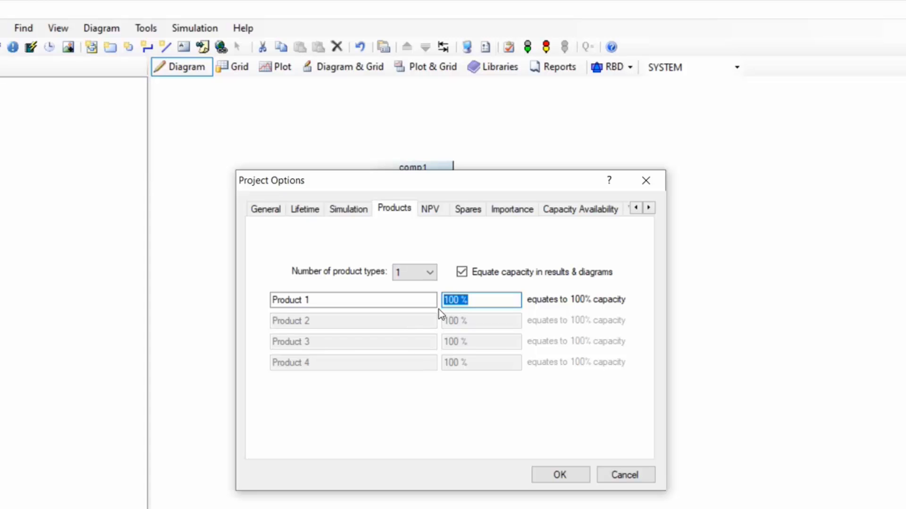
{"action": "left_click", "coordinate": [463, 272]}
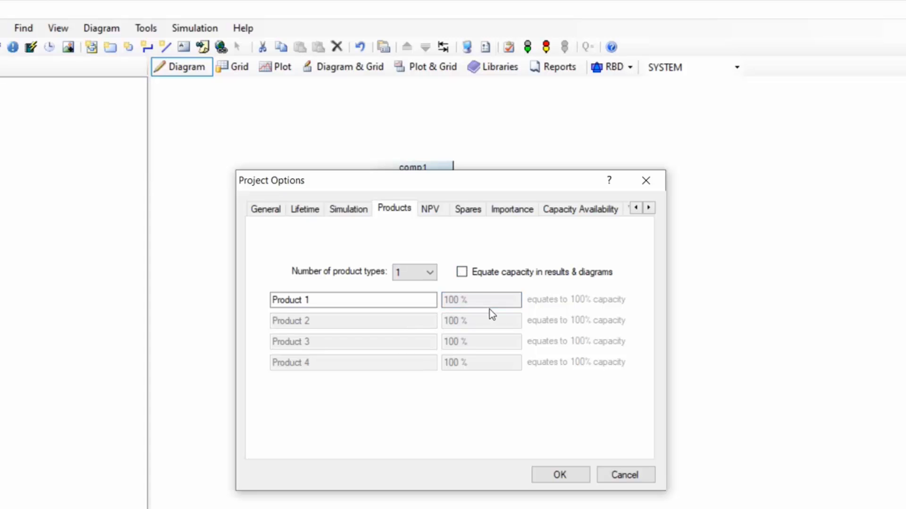
{"action": "left_click", "coordinate": [618, 476]}
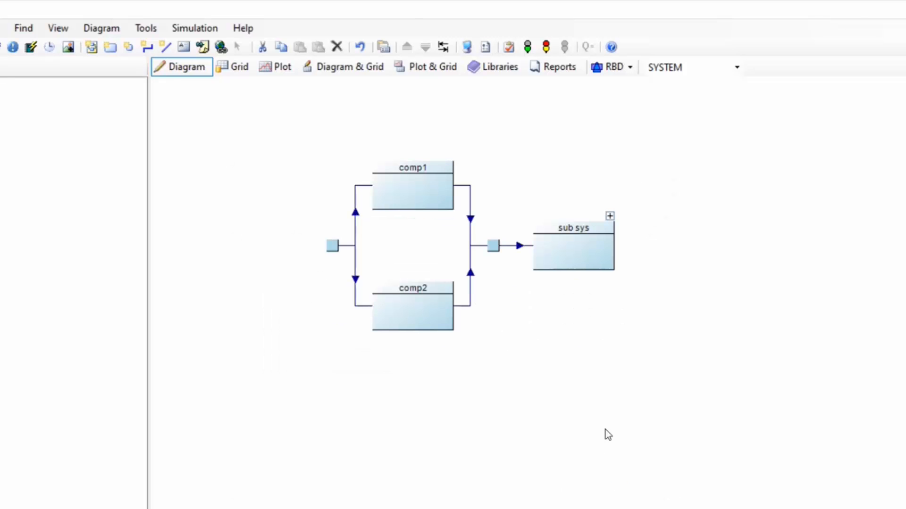
- Run the simulation and examine the detailed life costs and the Product 1 mean capacity of SYSTEM
{"action": "left_click", "coordinate": [526, 48]}
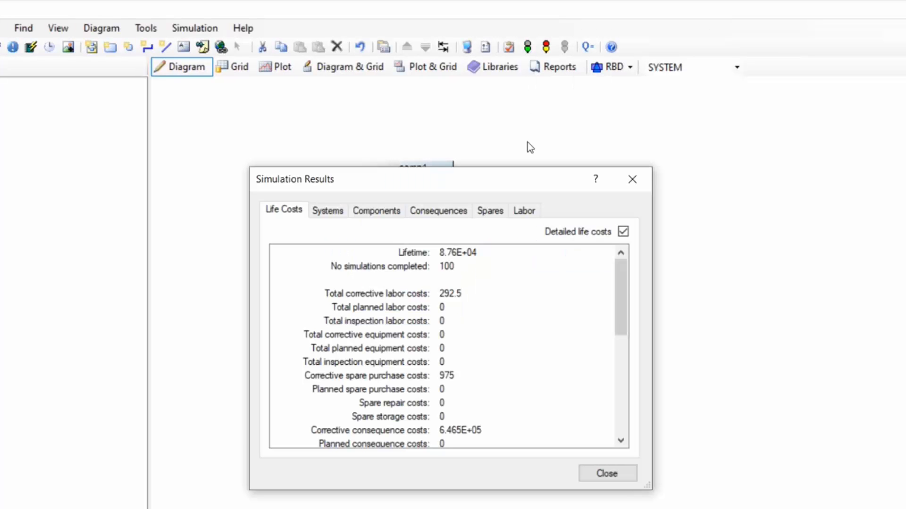
{"action": "mouse_move", "coordinate": [624, 275]}
{"action": "left_mouse_down"}
{"action": "mouse_move", "coordinate": [621, 291]}
{"action": "mouse_move", "coordinate": [619, 279]}
{"action": "left_mouse_up"}
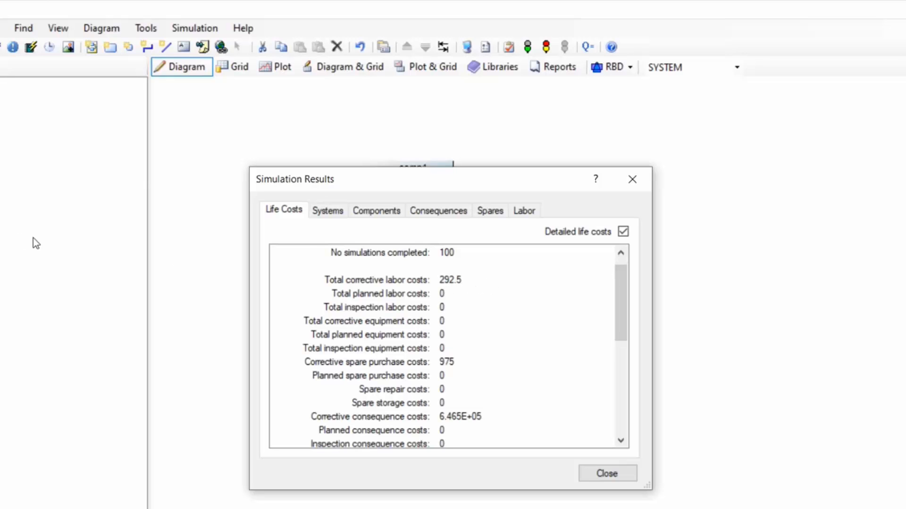
{"action": "left_click", "coordinate": [329, 213]}
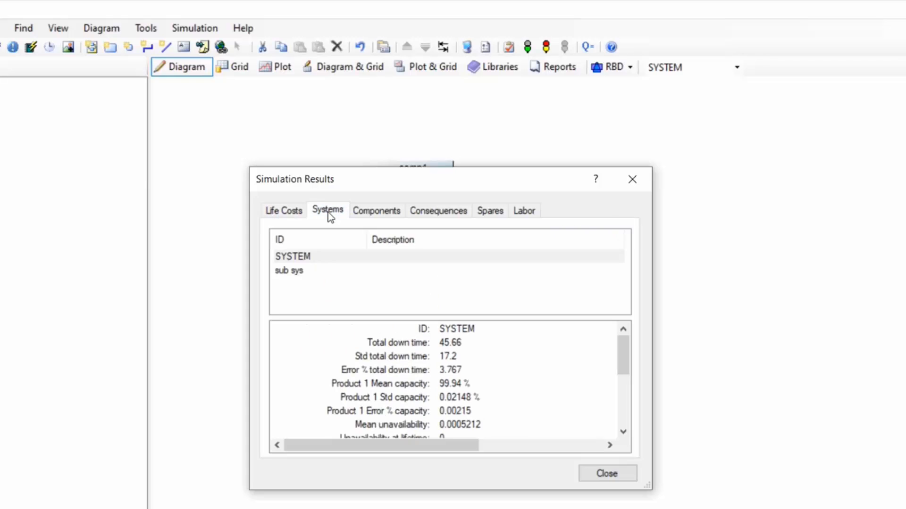
{"action": "left_click", "coordinate": [448, 386]}
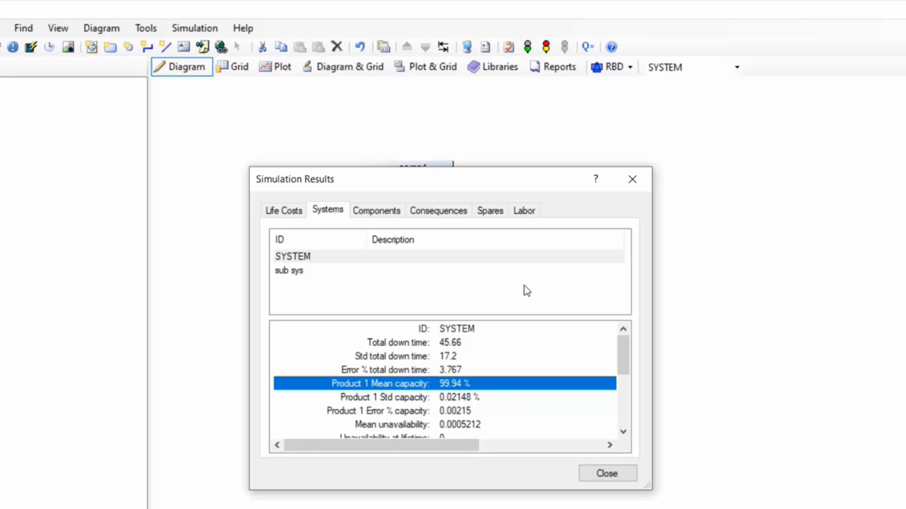
- Review the simulation results for the comp spare and the engineer labor, and close the results
{"action": "left_click", "coordinate": [497, 210]}
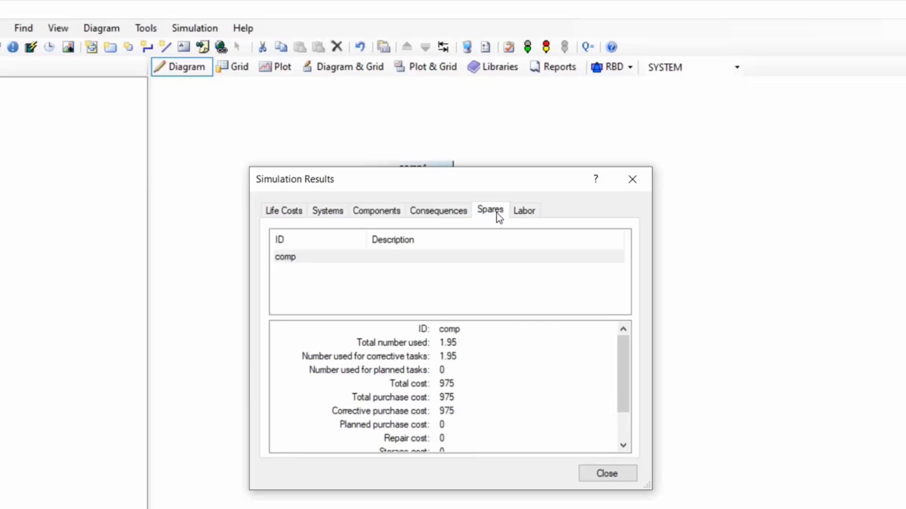
{"action": "left_click", "coordinate": [453, 260]}
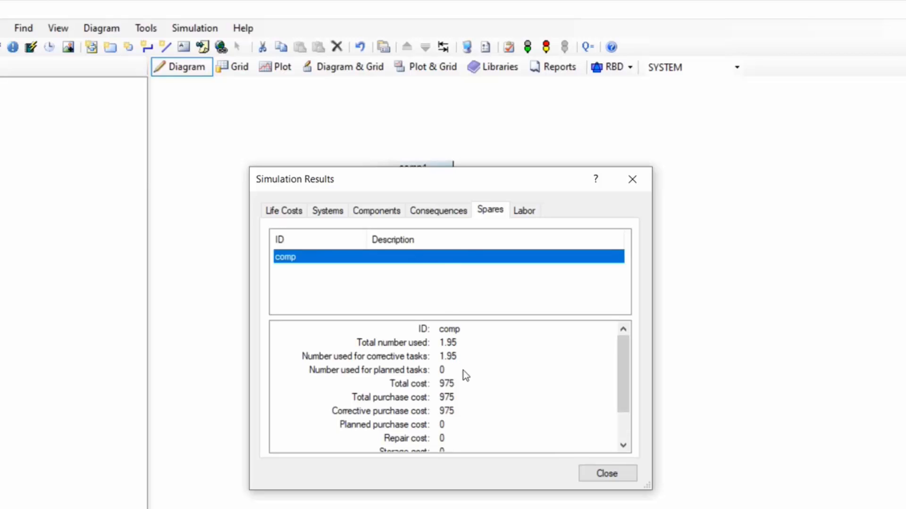
{"action": "left_click", "coordinate": [525, 212]}
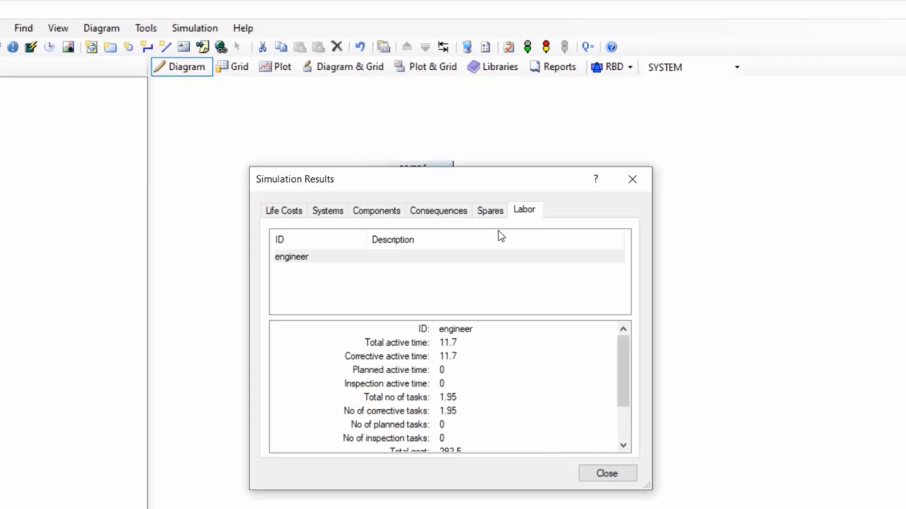
{"action": "left_click", "coordinate": [396, 263]}
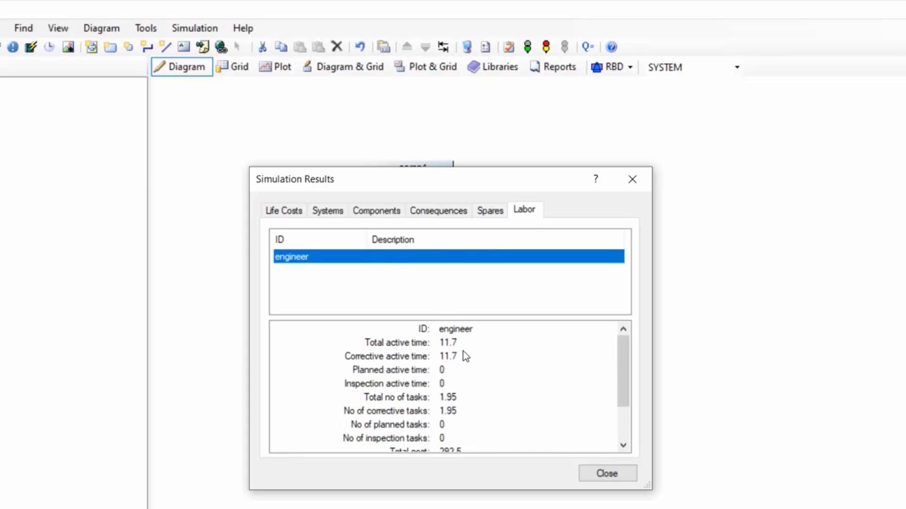
{"action": "left_click", "coordinate": [624, 183]}
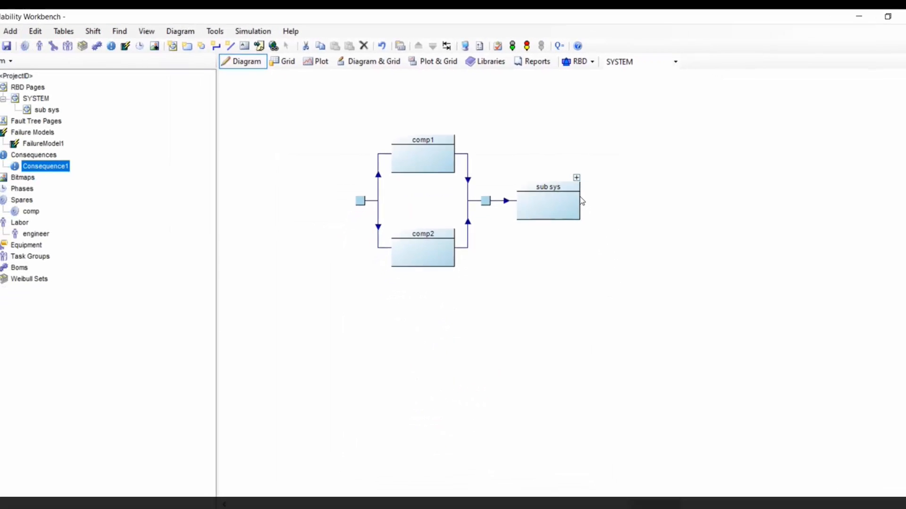
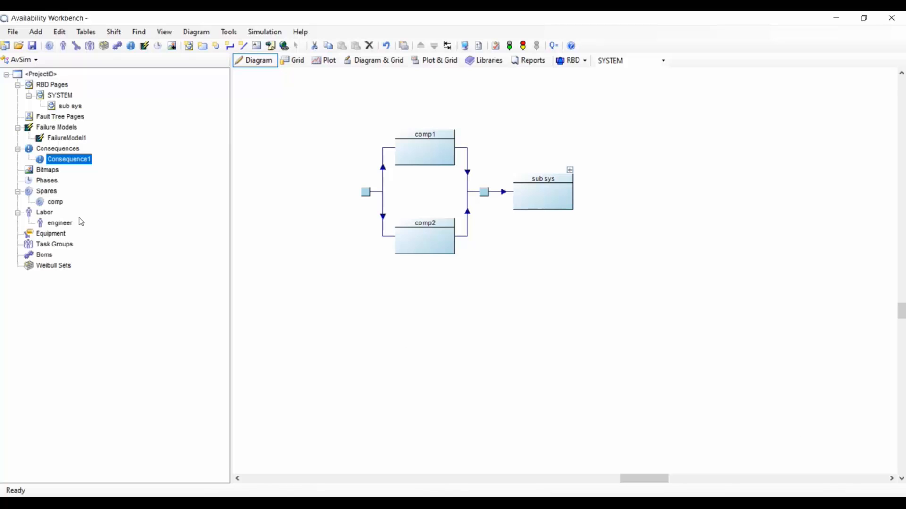
- Add a phase named Years 1-5 with a duration of 43800
{"action": "left_click", "coordinate": [46, 181]}
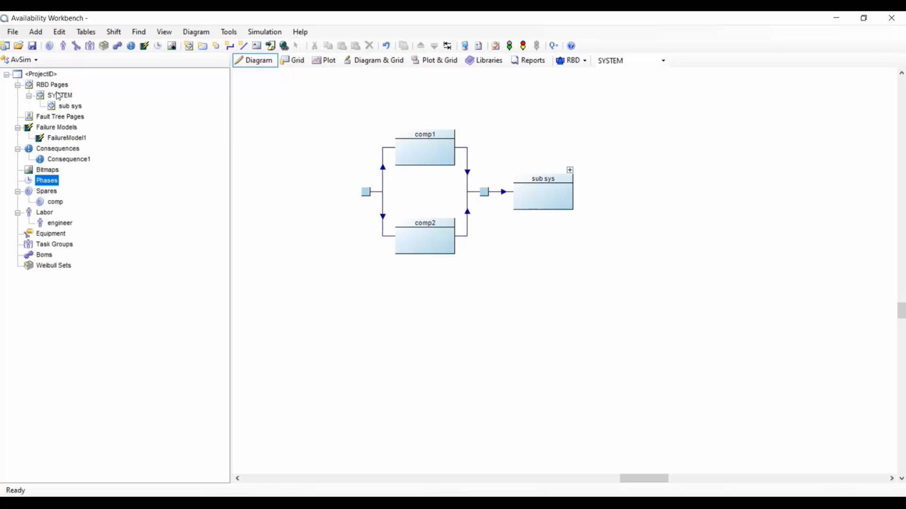
{"action": "left_click", "coordinate": [35, 31]}
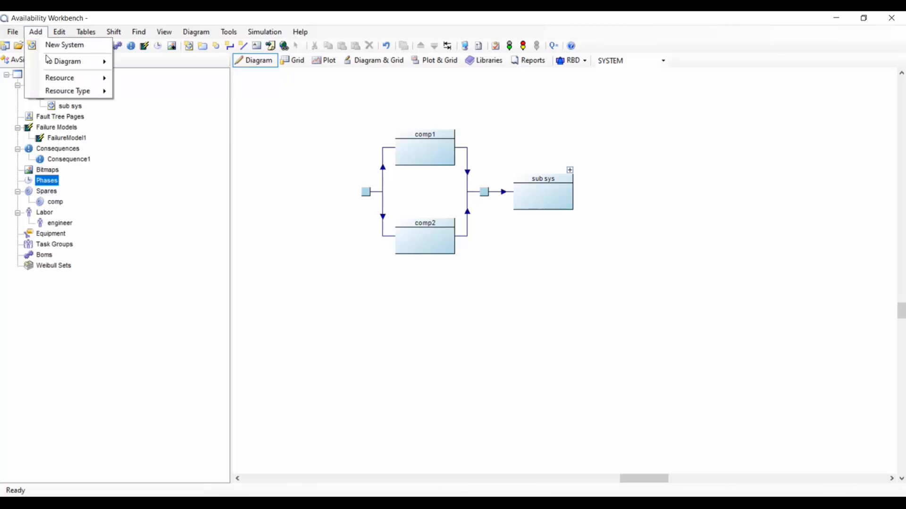
{"action": "mouse_move", "coordinate": [49, 63]}
{"action": "mouse_move", "coordinate": [70, 78]}
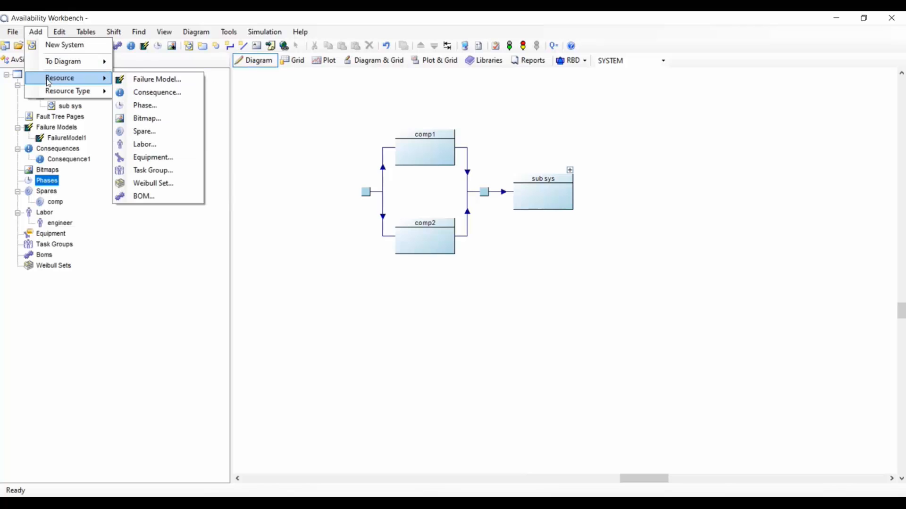
{"action": "left_click", "coordinate": [141, 104]}
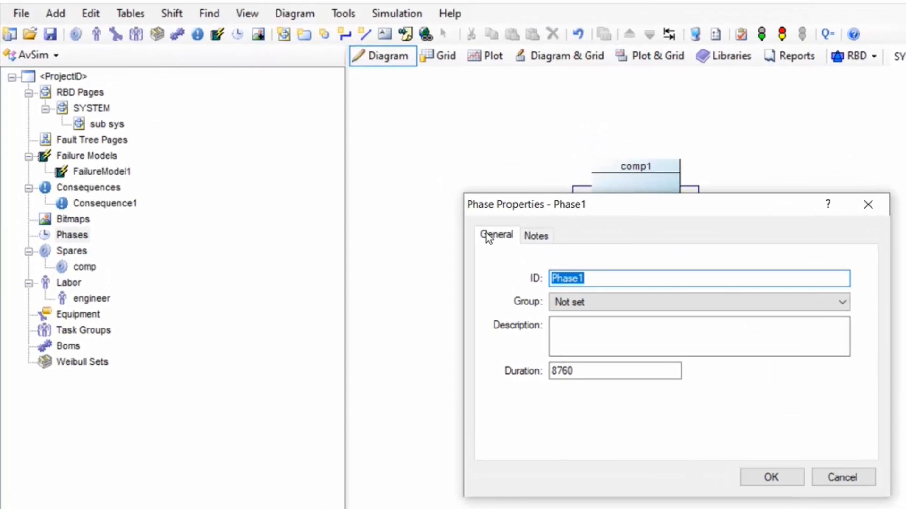
{"action": "type", "text": "Years 1-5"}
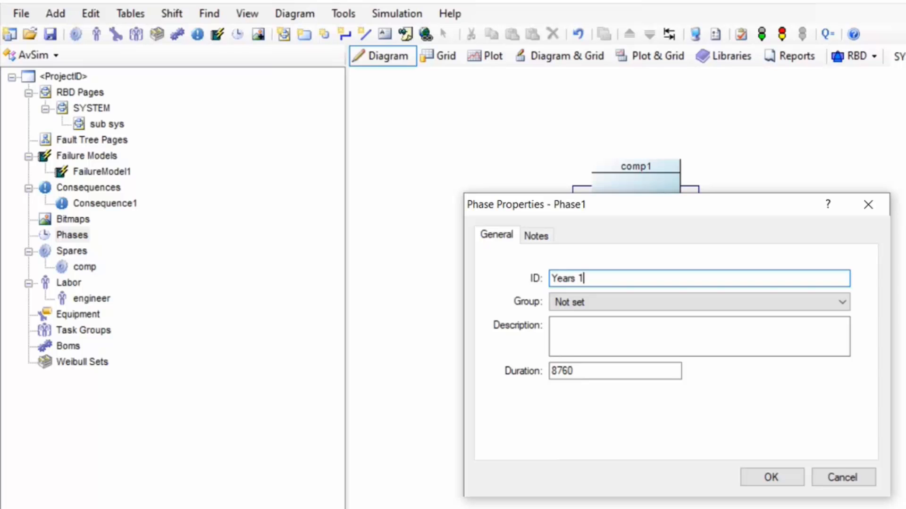
{"action": "double_click", "coordinate": [598, 377]}
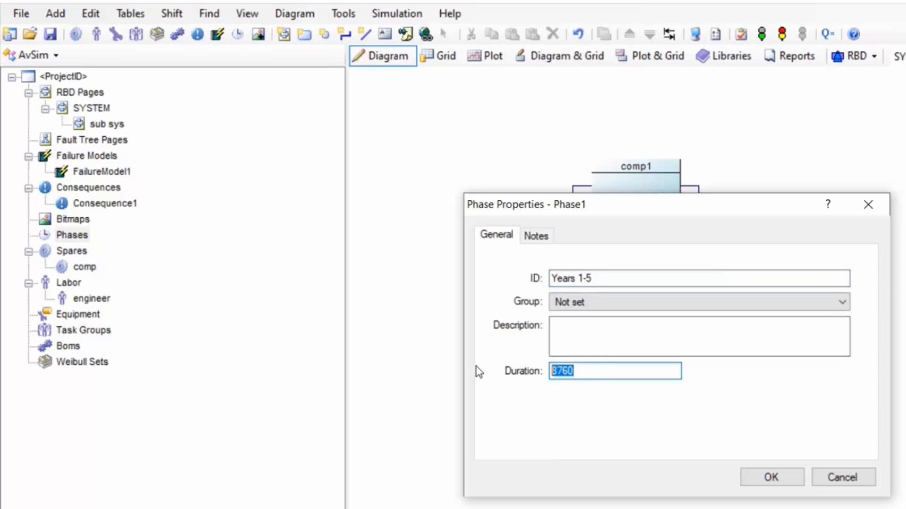
{"action": "type", "text": "43800"}
{"action": "double_click", "coordinate": [585, 373]}
{"action": "left_click", "coordinate": [776, 481]}
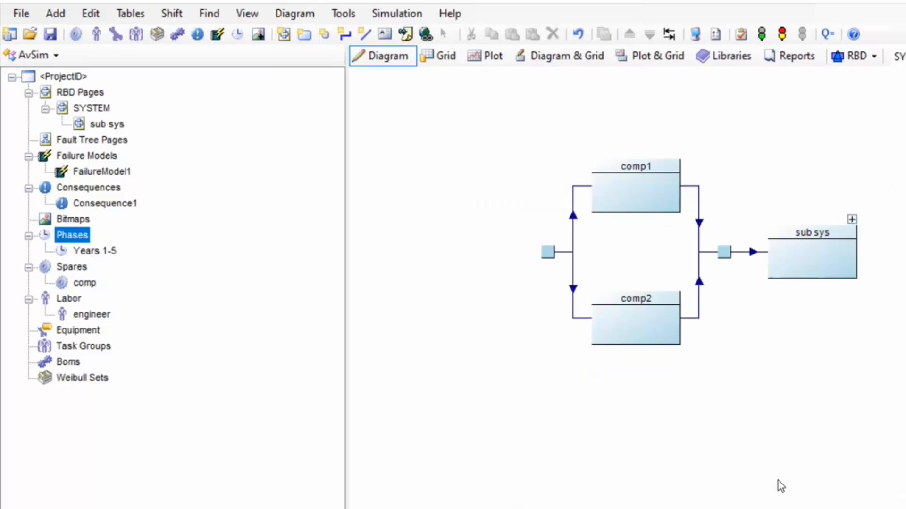
- Add a second phase named Years 6-10 with a duration of 43800
{"action": "left_click", "coordinate": [59, 17]}
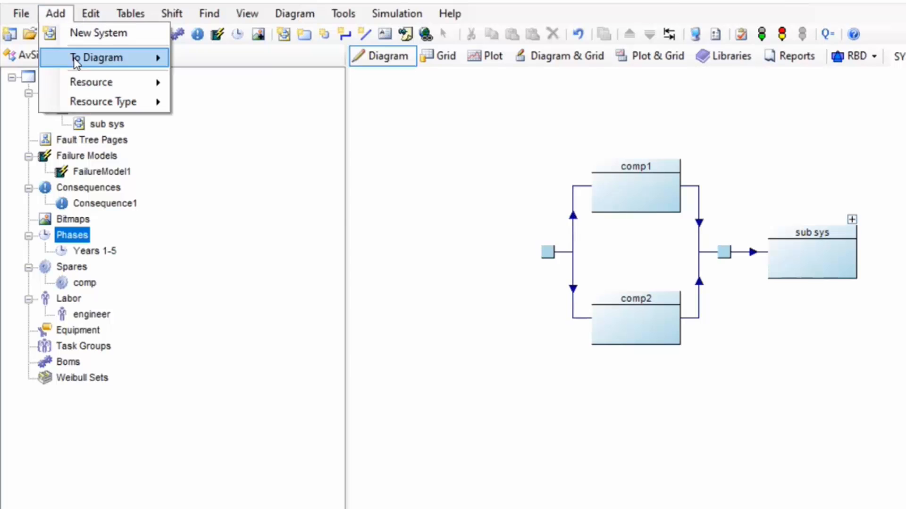
{"action": "mouse_move", "coordinate": [127, 85]}
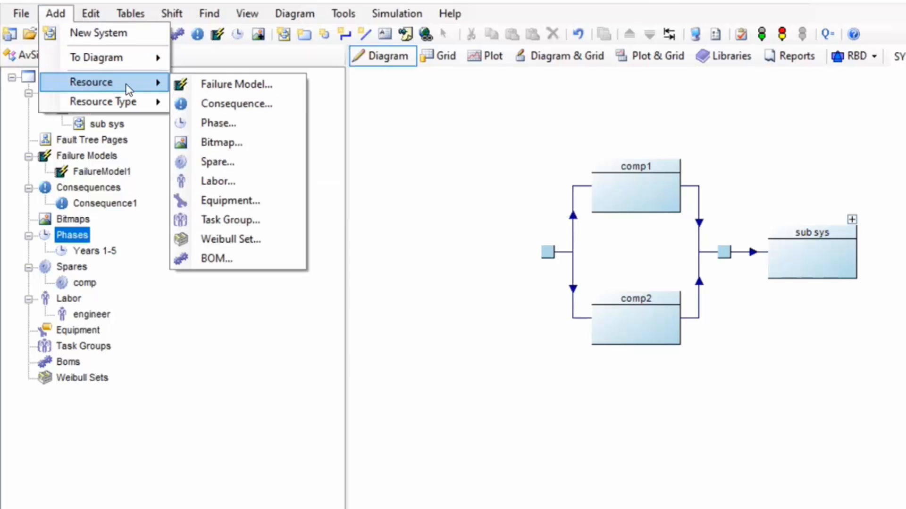
{"action": "left_click", "coordinate": [208, 124]}
{"action": "type", "text": "Years "}
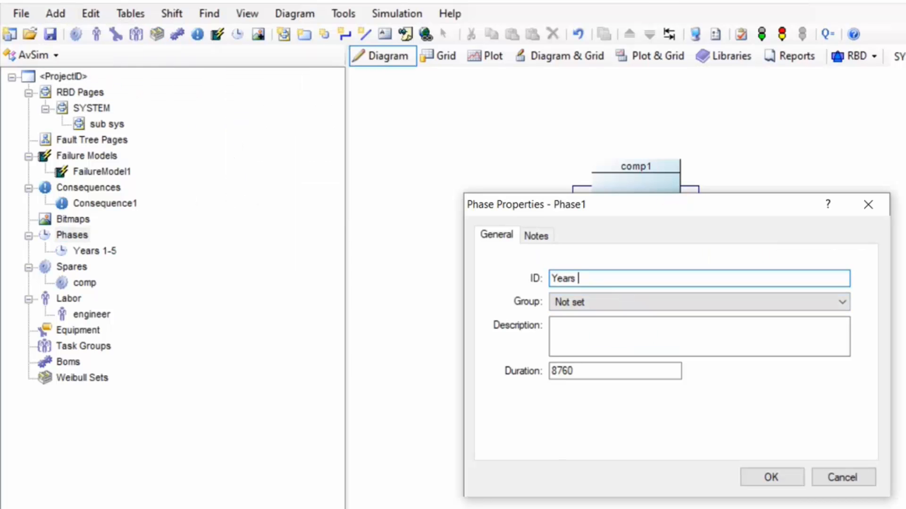
{"action": "type", "text": "6-10"}
{"action": "double_click", "coordinate": [580, 373]}
{"action": "type", "text": "43800"}
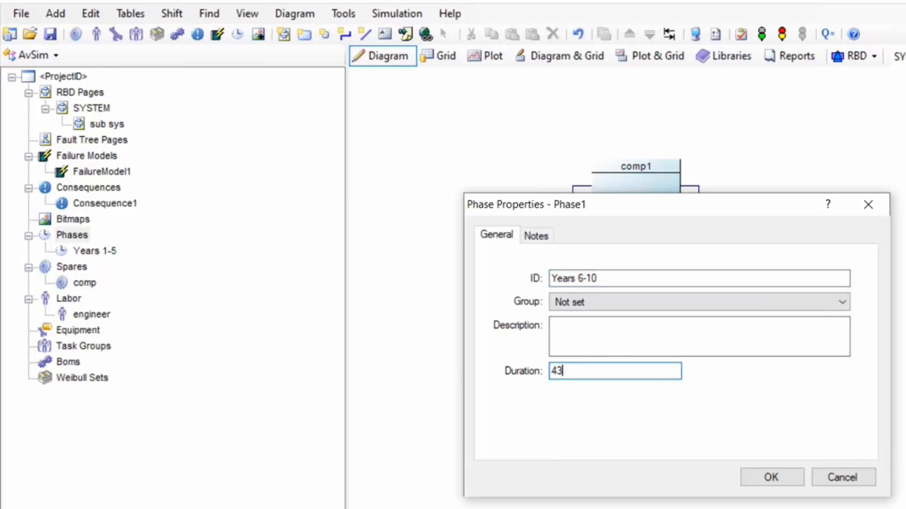
{"action": "left_click", "coordinate": [771, 477]}
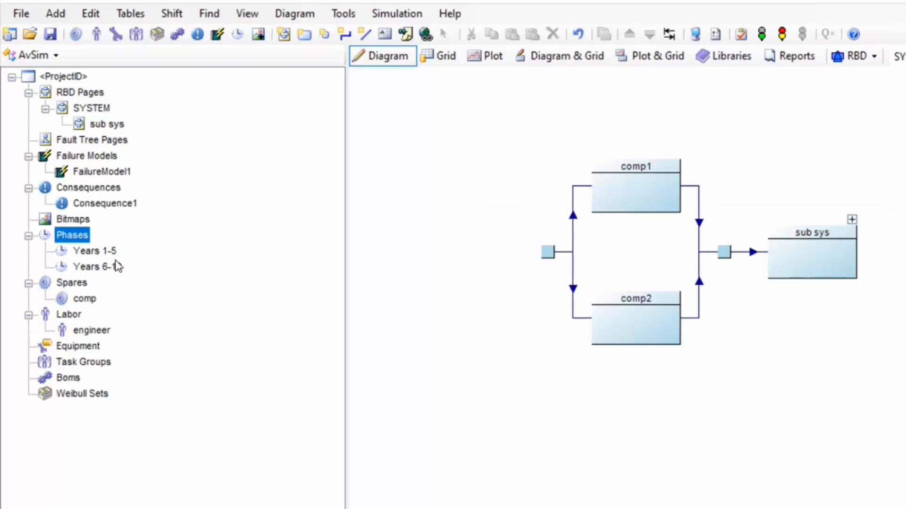
{"action": "right_click", "coordinate": [68, 242]}
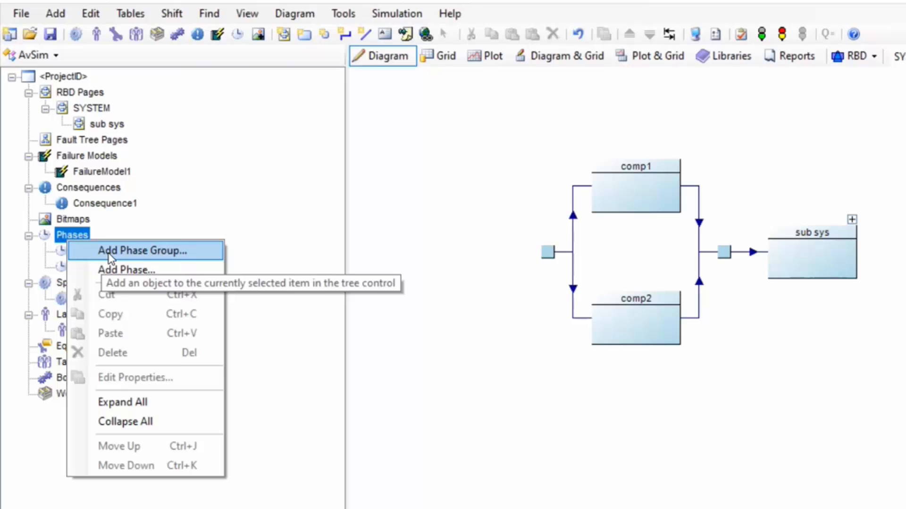
{"action": "left_click", "coordinate": [140, 227]}
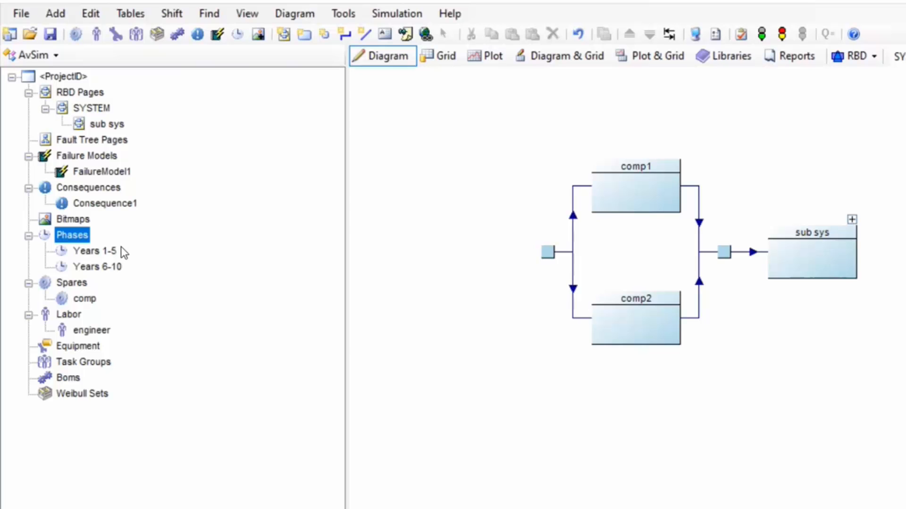
- Add a rule to block comp1 that sets load by phase, with a load factor of 1.1 during Years 6-10
{"action": "double_click", "coordinate": [633, 191]}
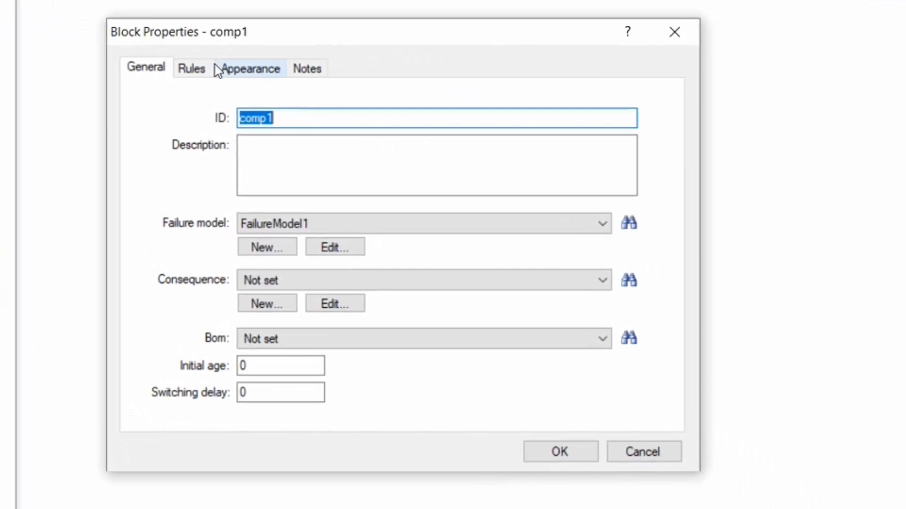
{"action": "left_click", "coordinate": [204, 72]}
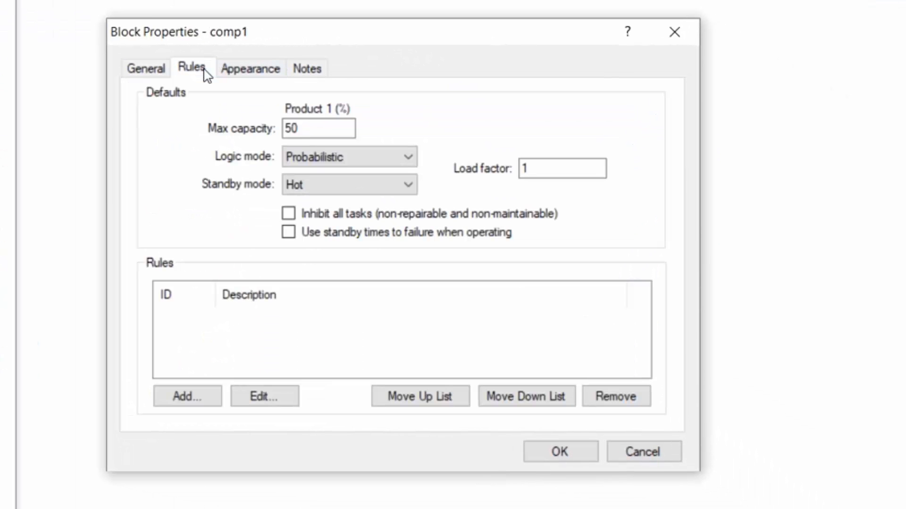
{"action": "left_click", "coordinate": [206, 403]}
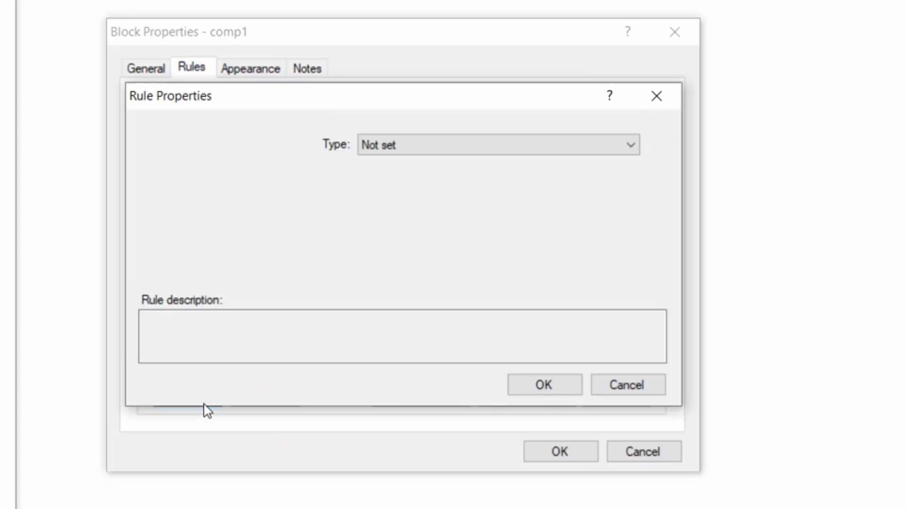
{"action": "left_click", "coordinate": [631, 144]}
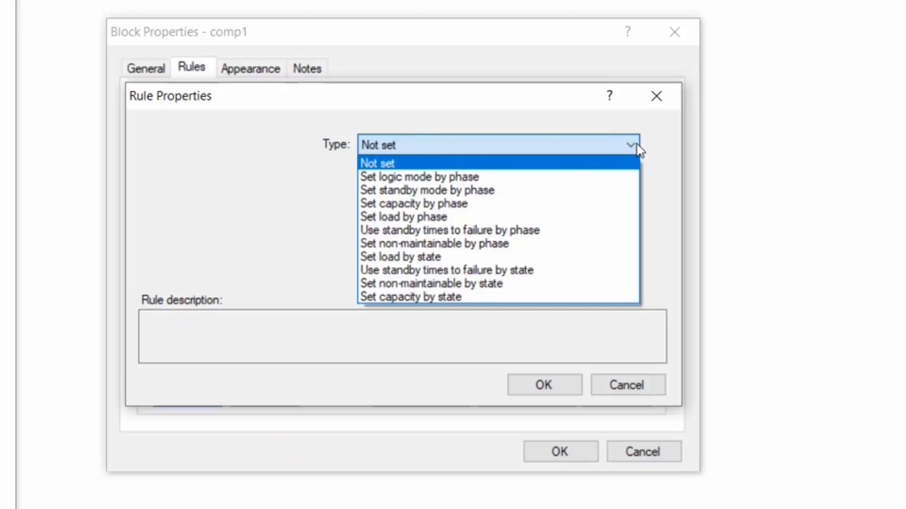
{"action": "left_click", "coordinate": [446, 218]}
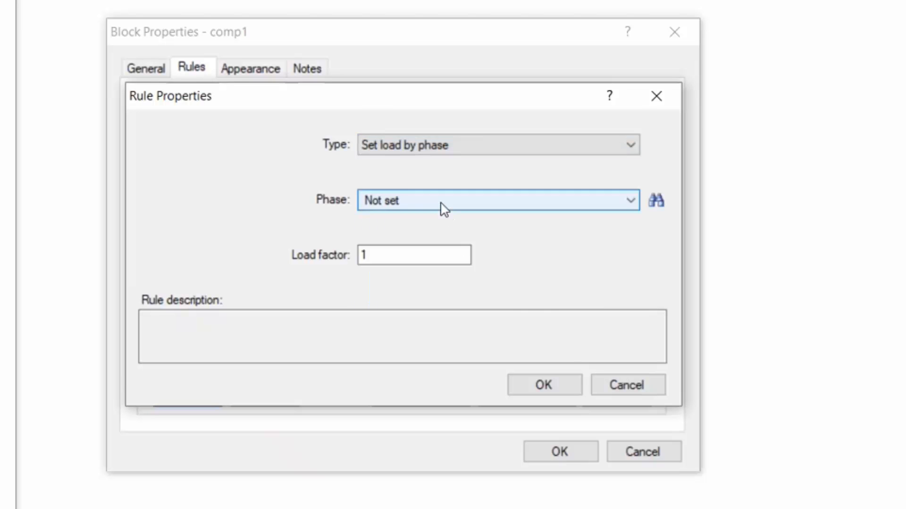
{"action": "left_click", "coordinate": [439, 200]}
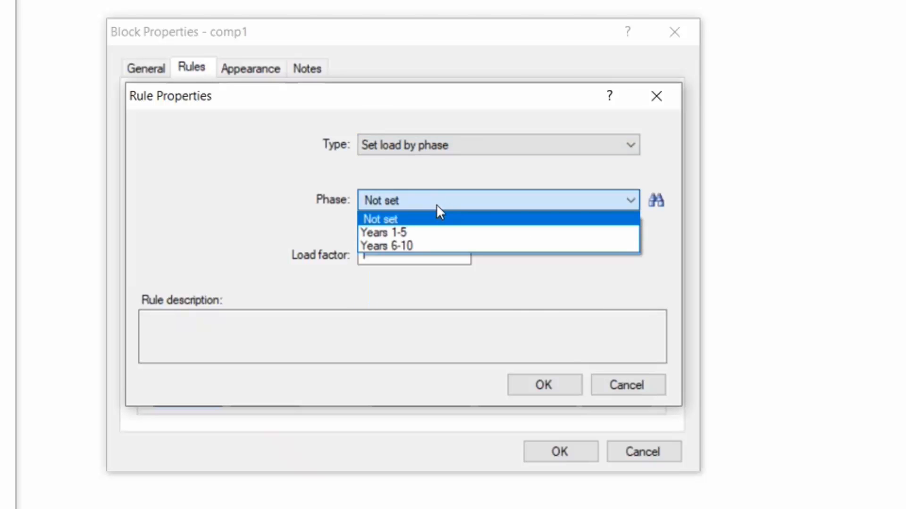
{"action": "left_click", "coordinate": [410, 245]}
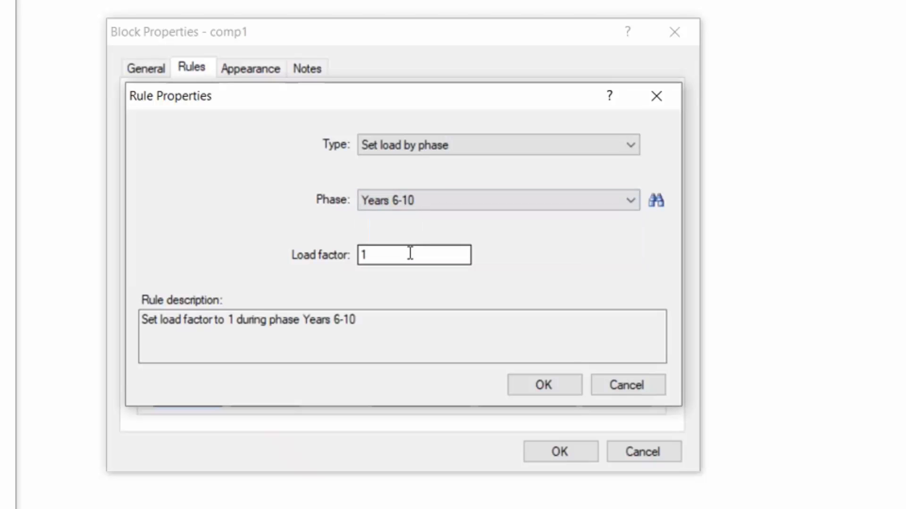
{"action": "left_click", "coordinate": [410, 254]}
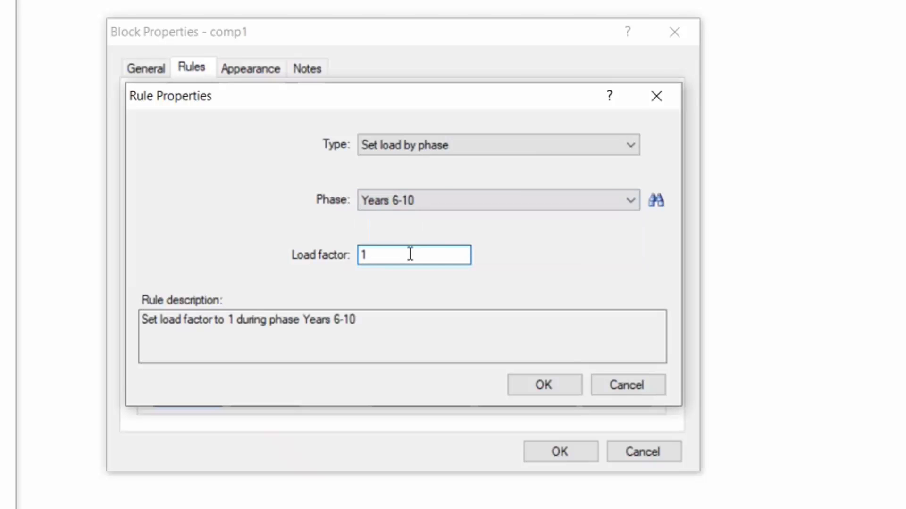
{"action": "type", "text": ".1"}
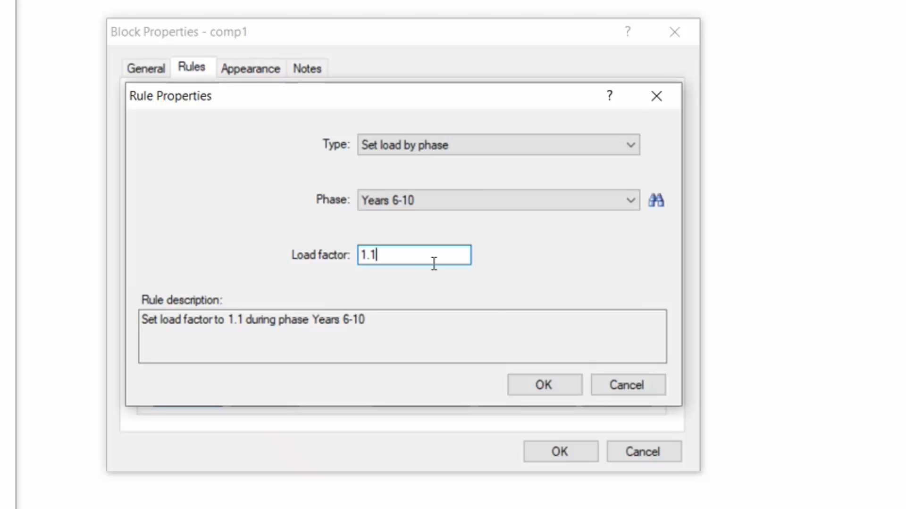
{"action": "left_click", "coordinate": [535, 383]}
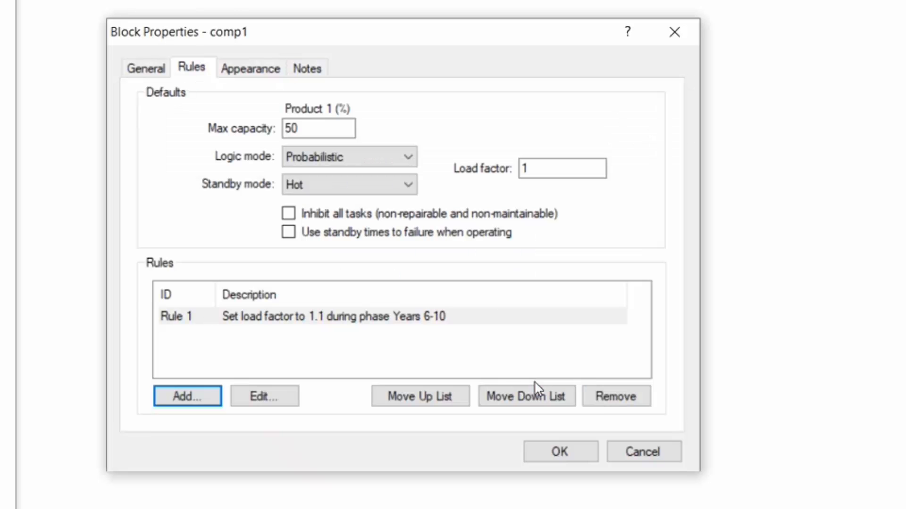
- Add a comp1 rule setting load by state, with load factor 1.5 when comp2 is out of service, and accept the block properties
{"action": "left_click", "coordinate": [179, 398]}
{"action": "left_click", "coordinate": [524, 147]}
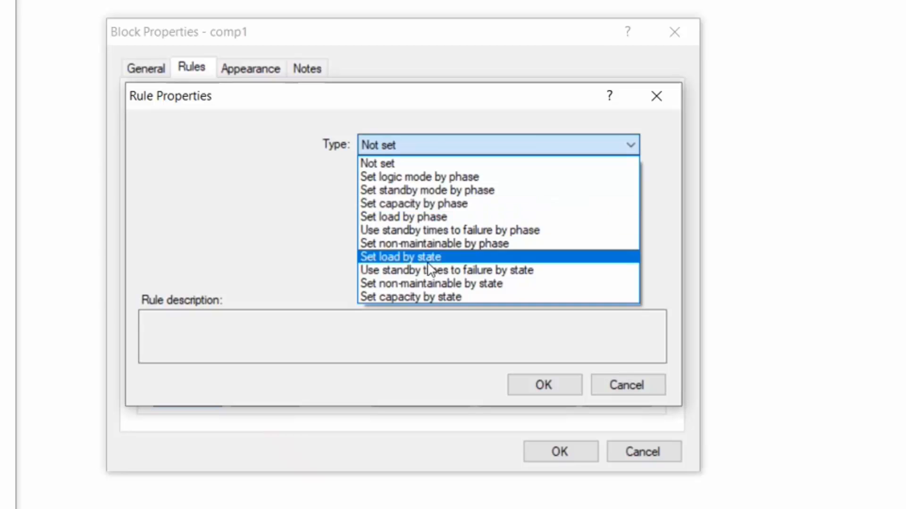
{"action": "left_click", "coordinate": [387, 257]}
{"action": "left_click", "coordinate": [426, 203]}
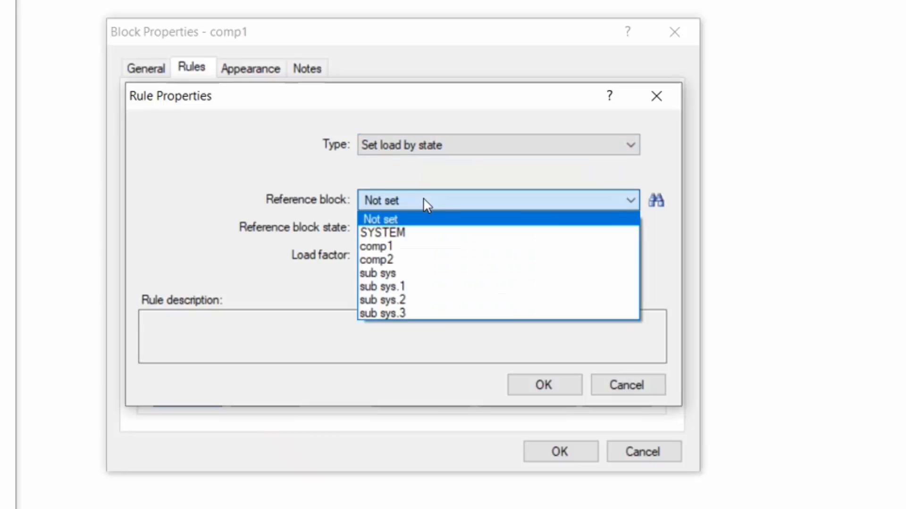
{"action": "left_click", "coordinate": [400, 260]}
{"action": "left_click", "coordinate": [402, 228]}
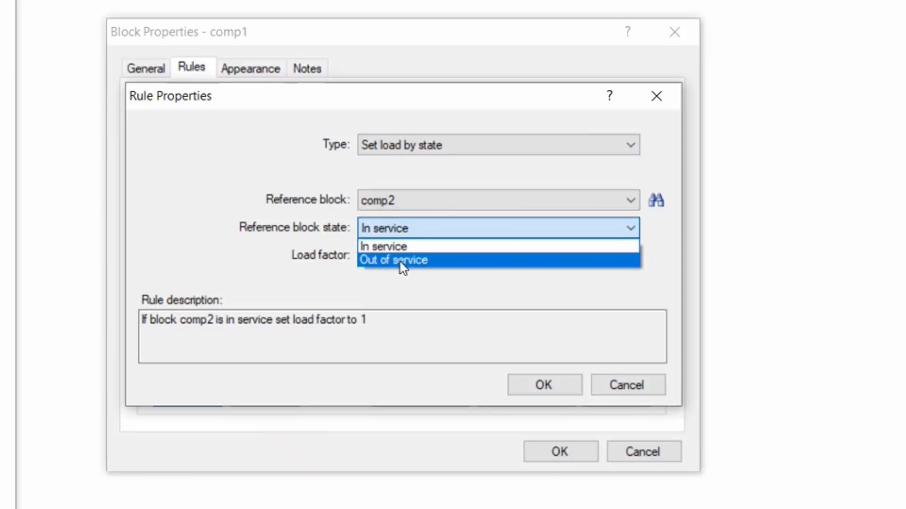
{"action": "left_click", "coordinate": [400, 261]}
{"action": "double_click", "coordinate": [400, 261]}
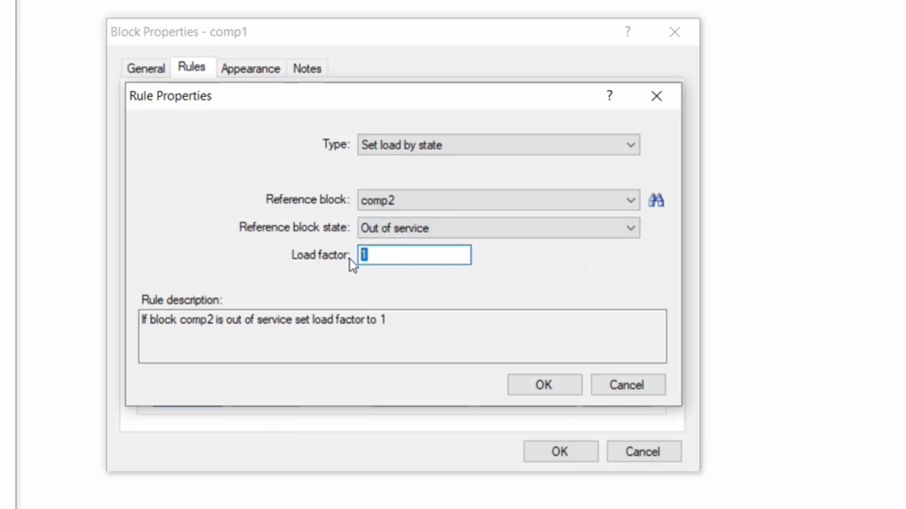
{"action": "type", "text": "1.5"}
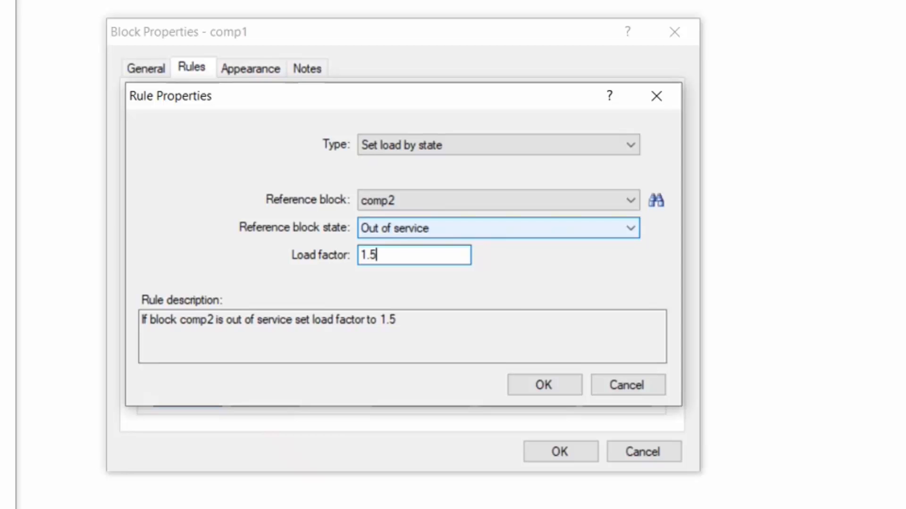
{"action": "left_click", "coordinate": [537, 385]}
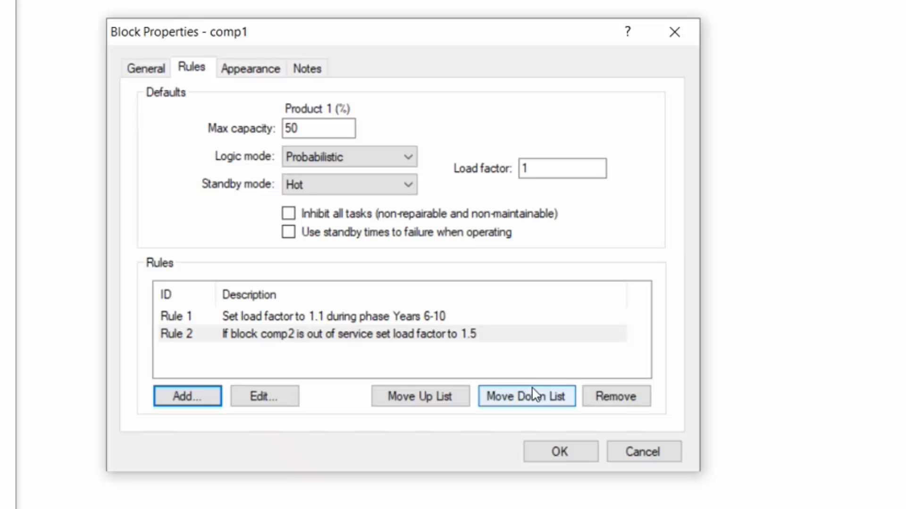
{"action": "left_click", "coordinate": [560, 451]}
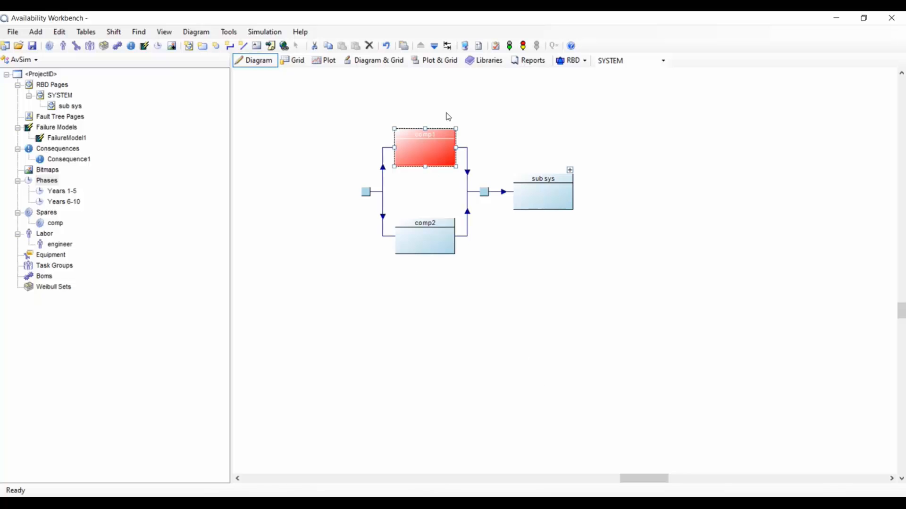
- Set the importance consequence in the project options to Consequence1 and accept the options
{"action": "left_click", "coordinate": [478, 50]}
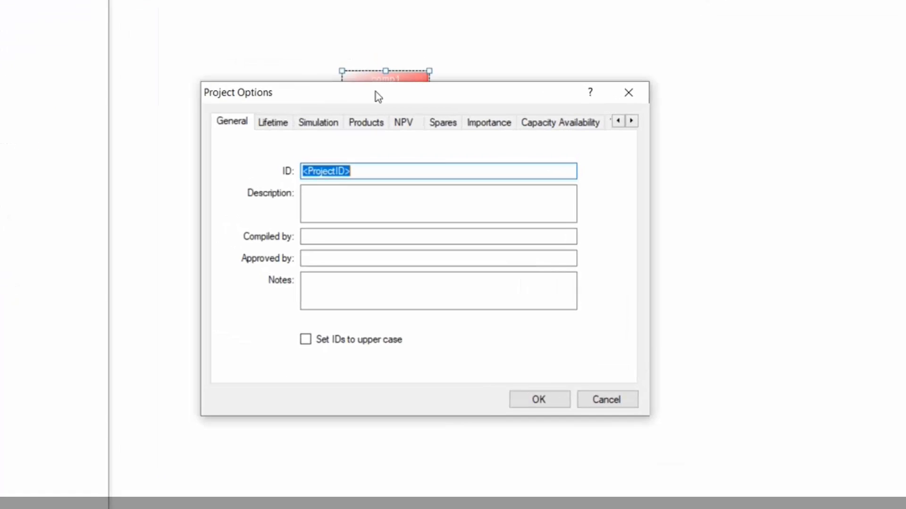
{"action": "left_click", "coordinate": [489, 162]}
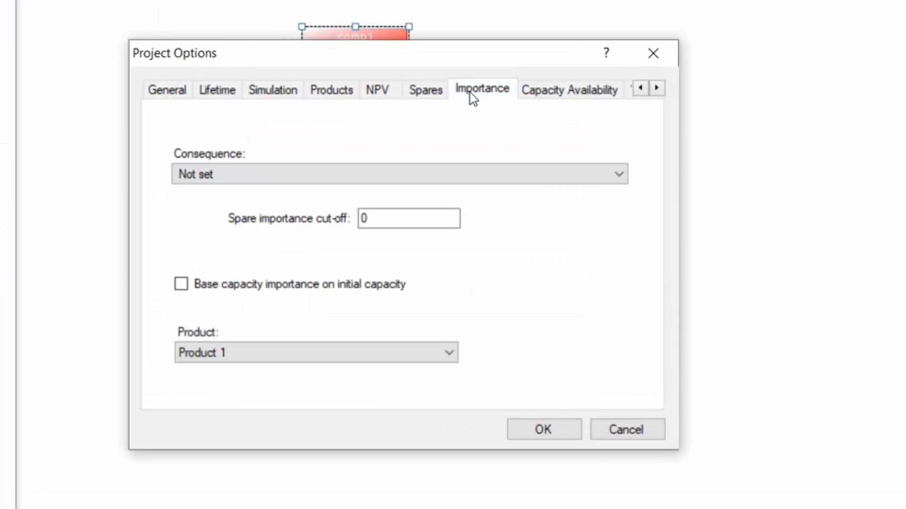
{"action": "left_click", "coordinate": [478, 175]}
{"action": "left_click", "coordinate": [463, 206]}
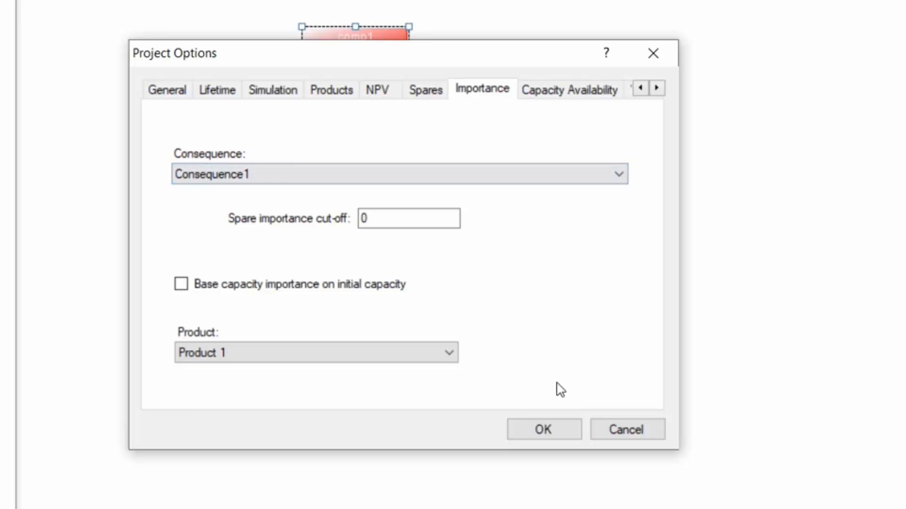
{"action": "left_click", "coordinate": [561, 430]}
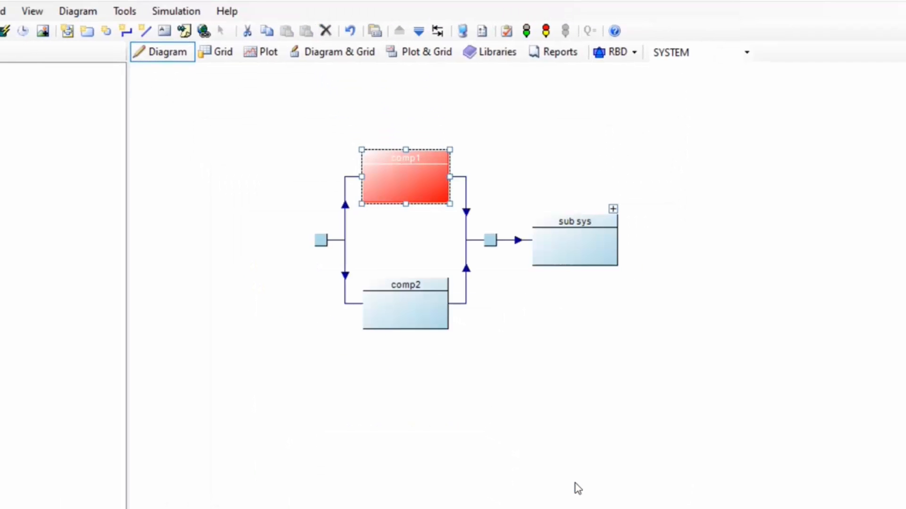
- Run the simulation and compare the phase results for Years 1-5 and Years 6-10, closing the results when done
{"action": "left_click", "coordinate": [528, 32]}
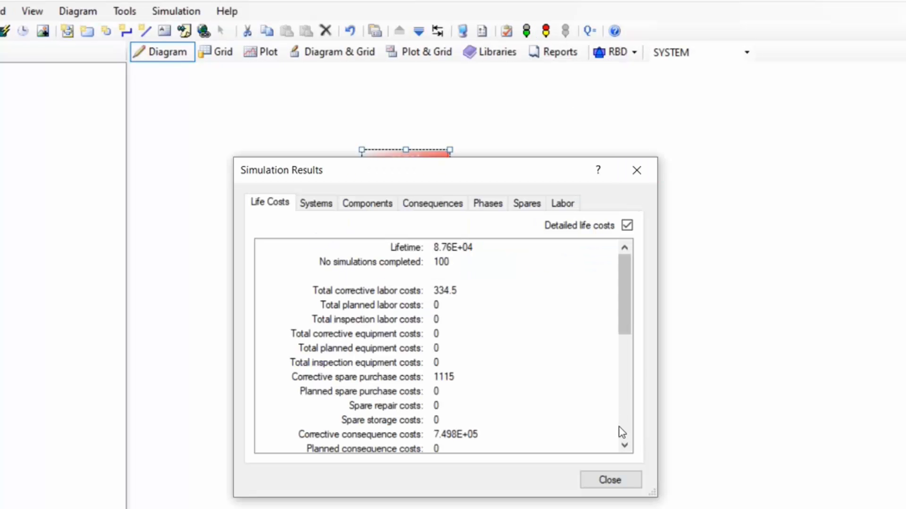
{"action": "left_click", "coordinate": [499, 206]}
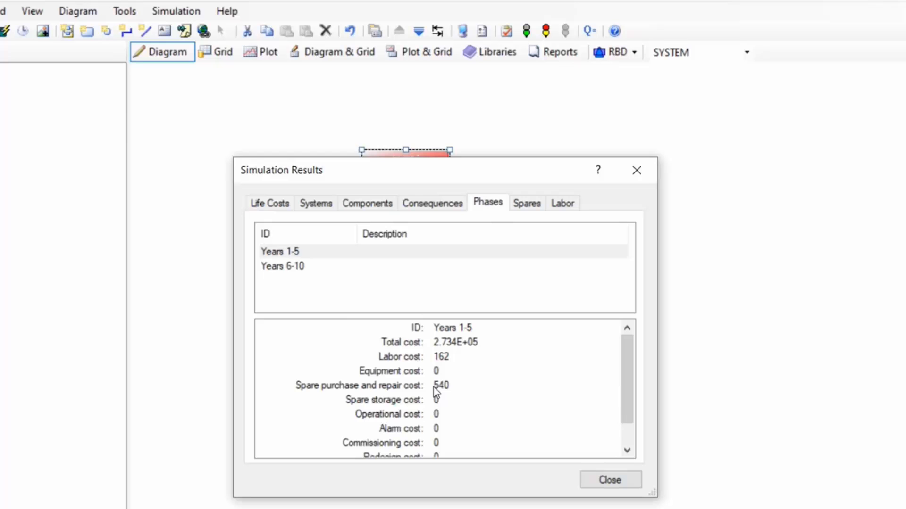
{"action": "left_click", "coordinate": [300, 268]}
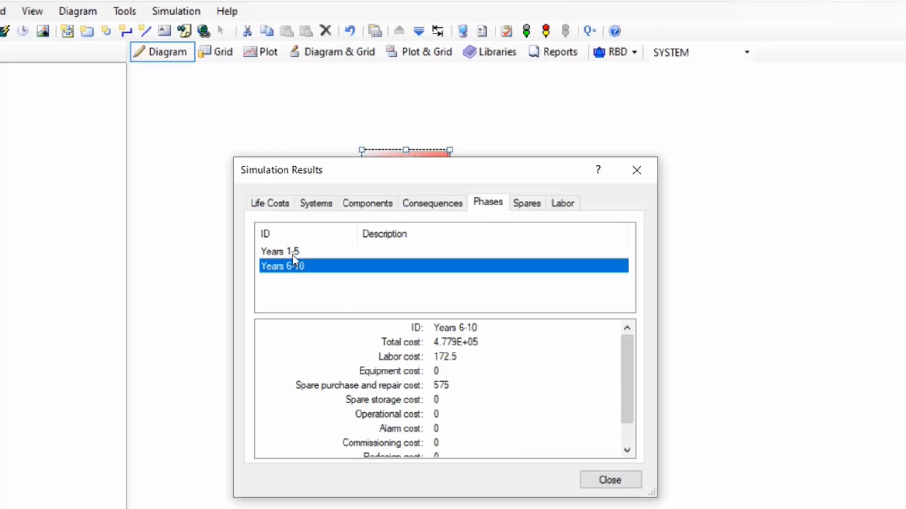
{"action": "left_click", "coordinate": [294, 254]}
{"action": "left_click", "coordinate": [295, 267]}
{"action": "left_click", "coordinate": [605, 481]}
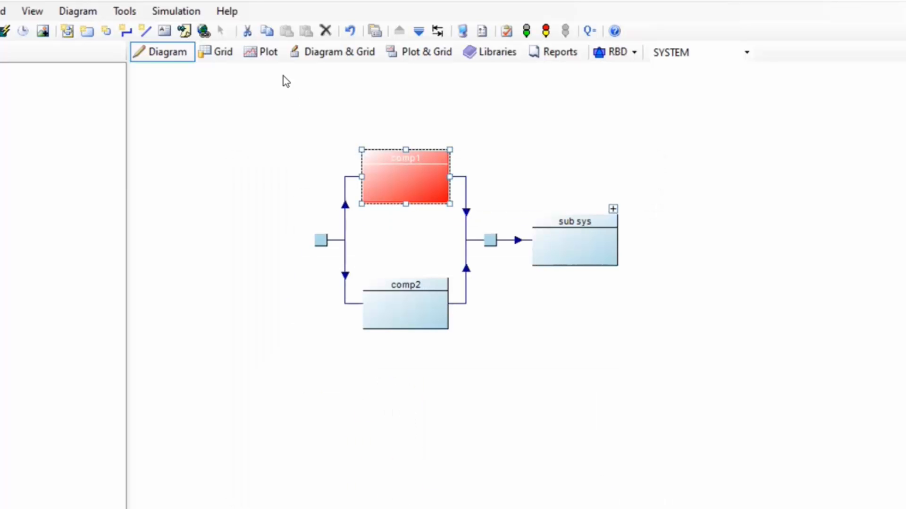
- Display the simulation's Cost Profile plot and switch it to the Contribution plot
{"action": "left_click", "coordinate": [272, 55]}
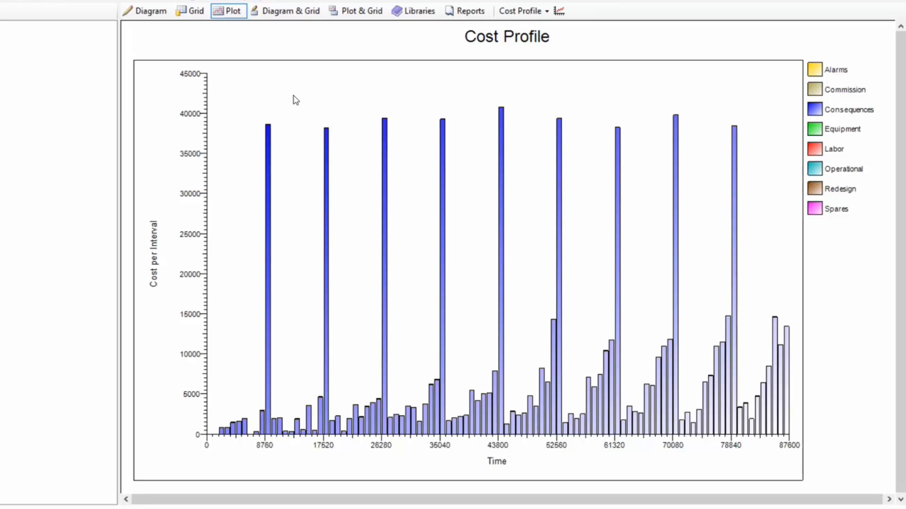
{"action": "left_click", "coordinate": [541, 13]}
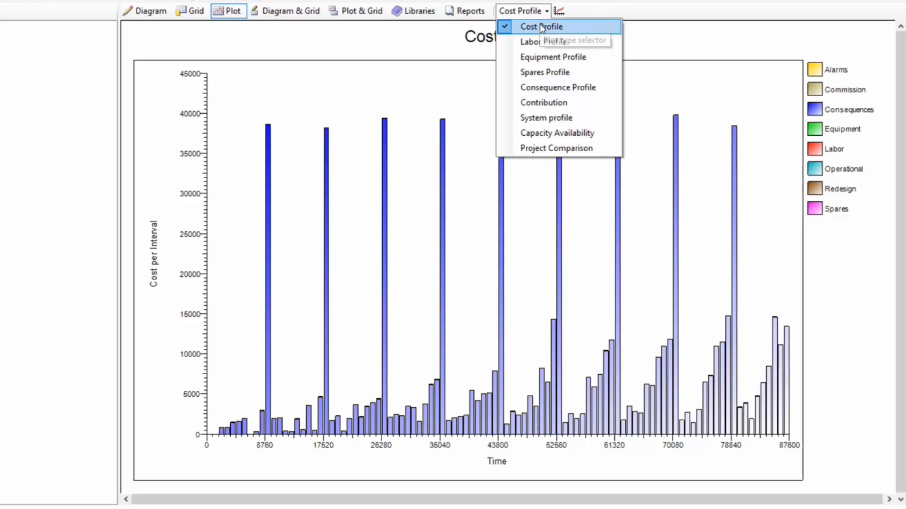
{"action": "left_click", "coordinate": [540, 103]}
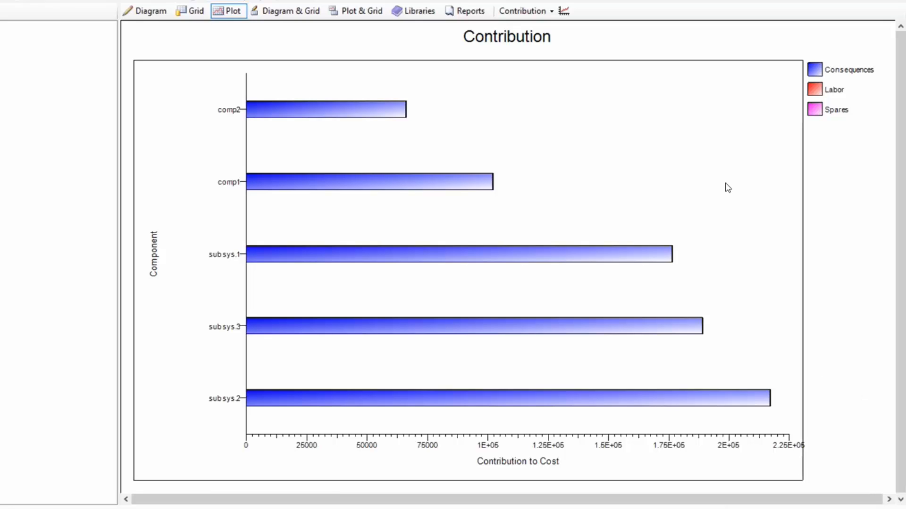
- Open the RBD Importance Rankings.awb-repx report from the AvSim Predictions folder
{"action": "left_click", "coordinate": [462, 12]}
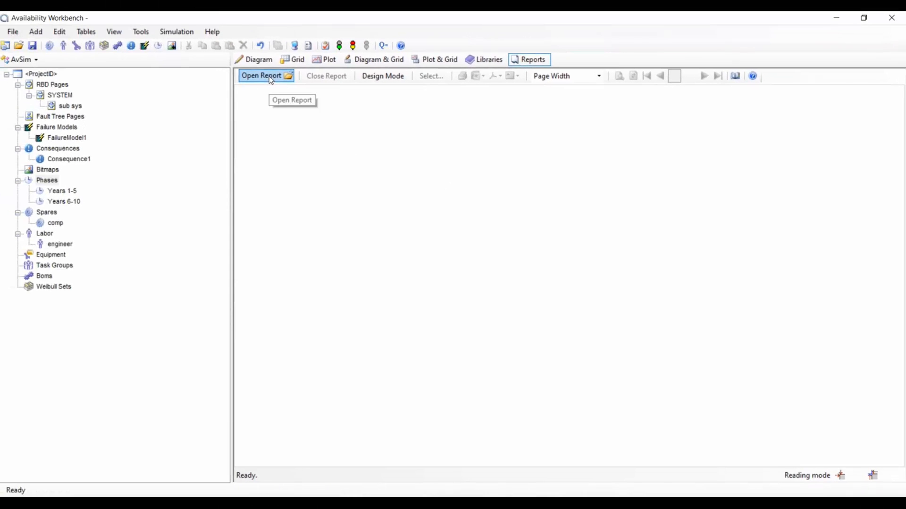
{"action": "left_click", "coordinate": [269, 78]}
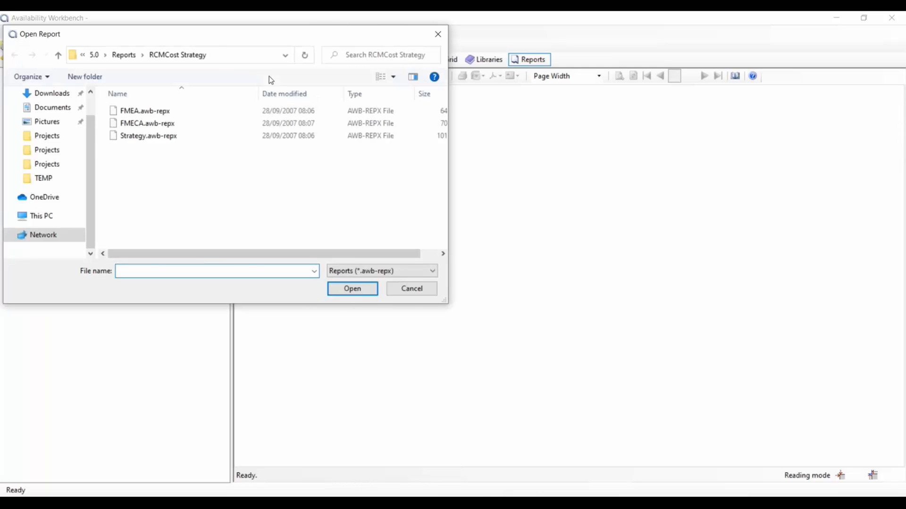
{"action": "left_click", "coordinate": [128, 56]}
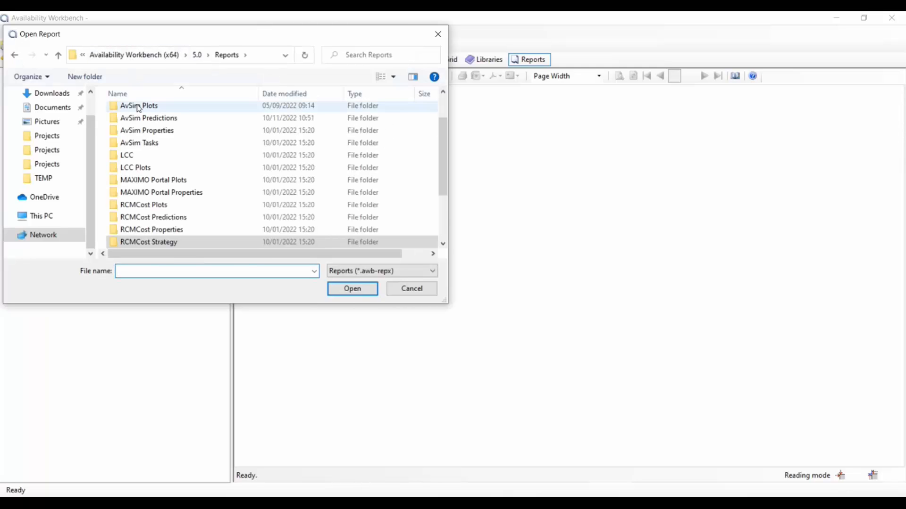
{"action": "left_click", "coordinate": [140, 120]}
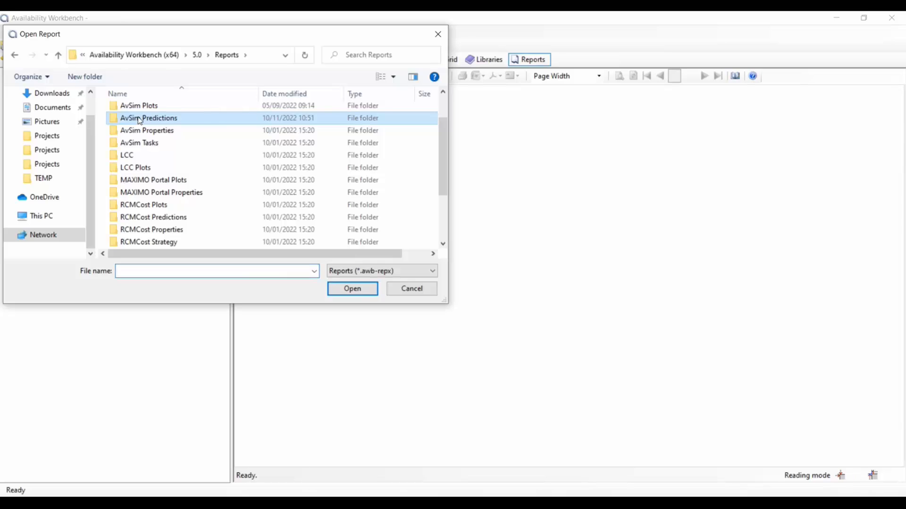
{"action": "double_click", "coordinate": [140, 120]}
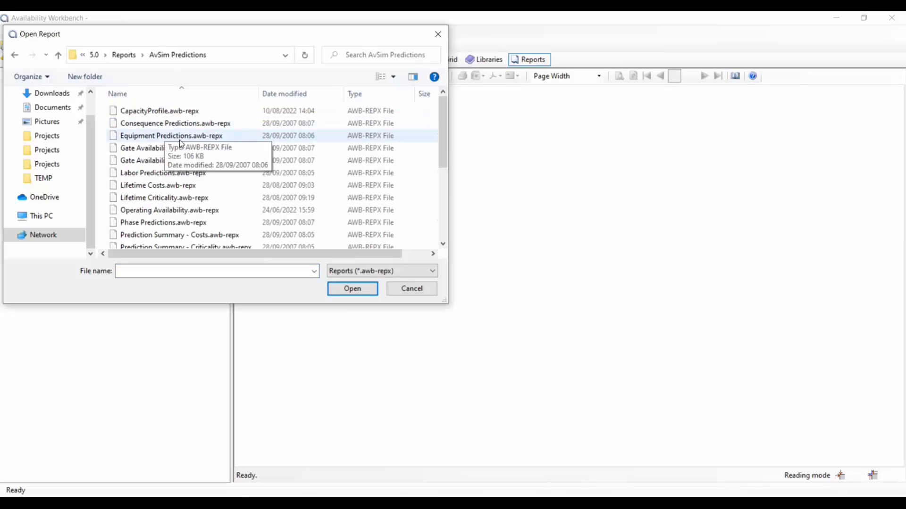
{"action": "scroll", "coordinate": [187, 165], "scroll_direction": "down", "scroll_amount": 2}
{"action": "scroll", "coordinate": [192, 170], "scroll_direction": "up", "scroll_amount": 2}
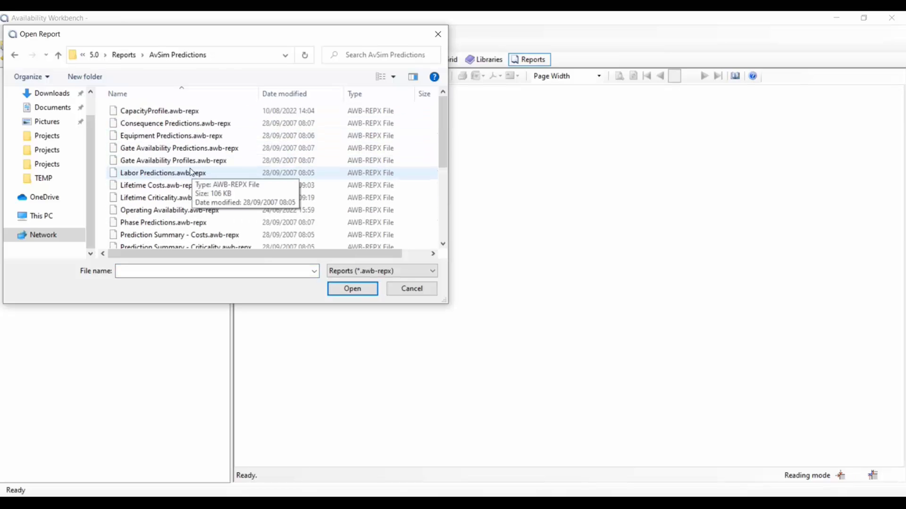
{"action": "scroll", "coordinate": [188, 158], "scroll_direction": "down", "scroll_amount": 3}
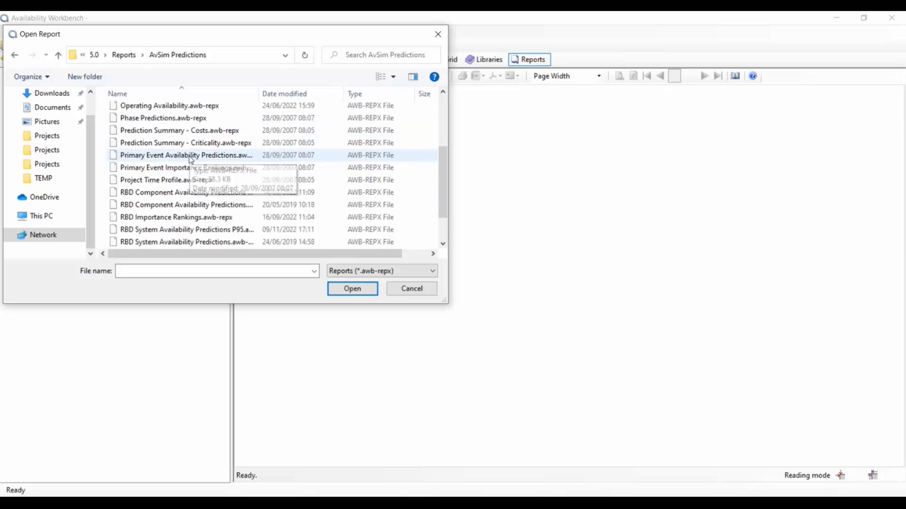
{"action": "left_click", "coordinate": [166, 222]}
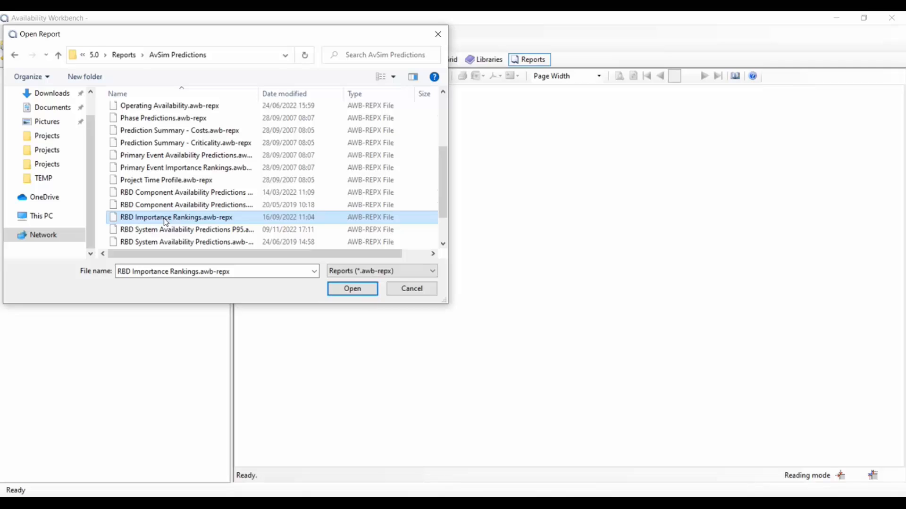
{"action": "left_click", "coordinate": [364, 297]}
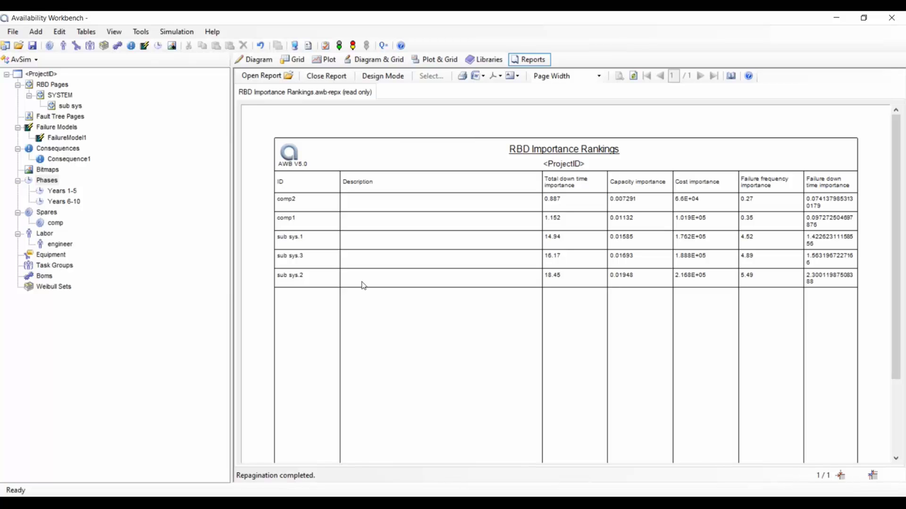
- Open the Block Cost Importance.awb-repx report from the AvSim Plots folder and view its full chart
{"action": "left_click", "coordinate": [273, 78]}
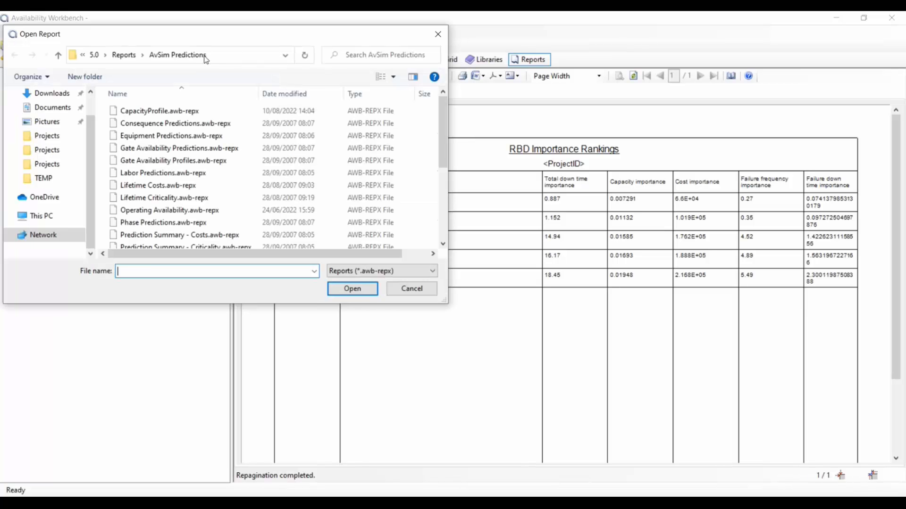
{"action": "left_click", "coordinate": [129, 55]}
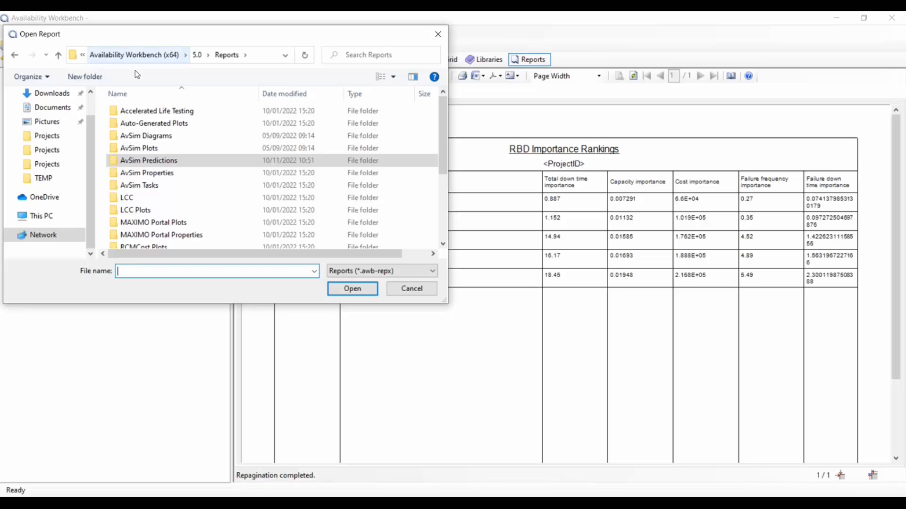
{"action": "double_click", "coordinate": [140, 149]}
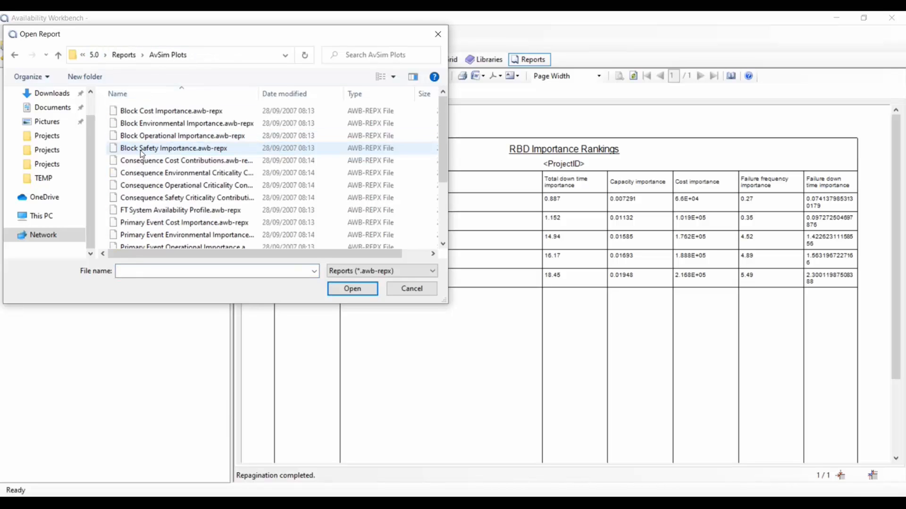
{"action": "double_click", "coordinate": [132, 116]}
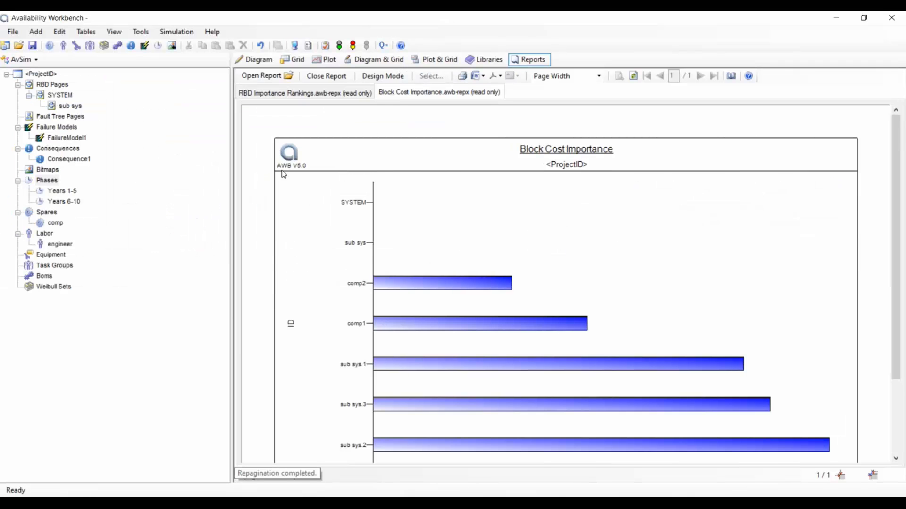
{"action": "scroll", "coordinate": [529, 218], "scroll_direction": "down", "scroll_amount": 1}
{"action": "scroll", "coordinate": [528, 218], "scroll_direction": "down", "scroll_amount": 1}
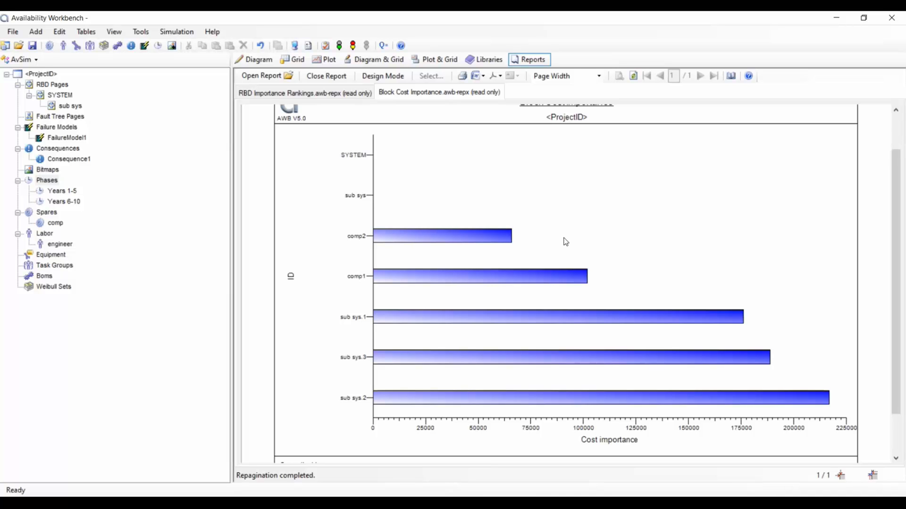
- Open the Diagrams.awb-repx report from the AvSim Diagrams folder and view both of its pages
{"action": "left_click", "coordinate": [274, 80]}
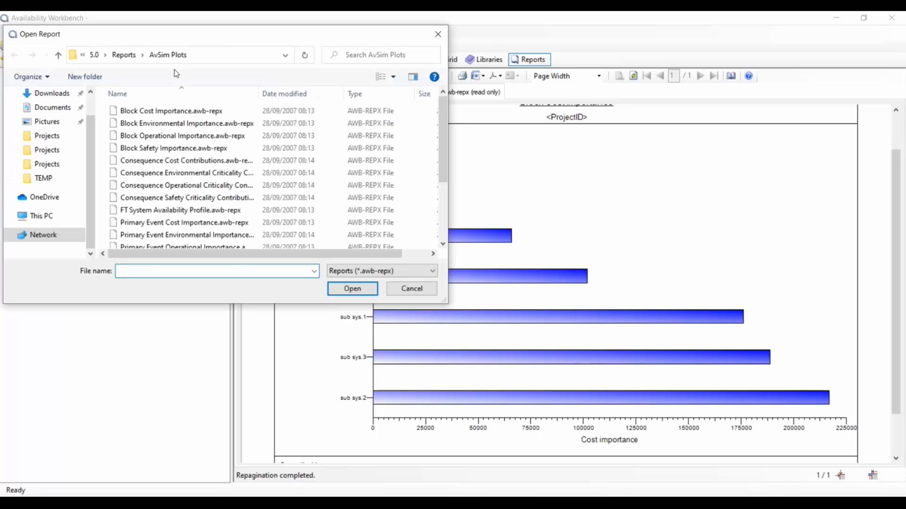
{"action": "left_click", "coordinate": [132, 54]}
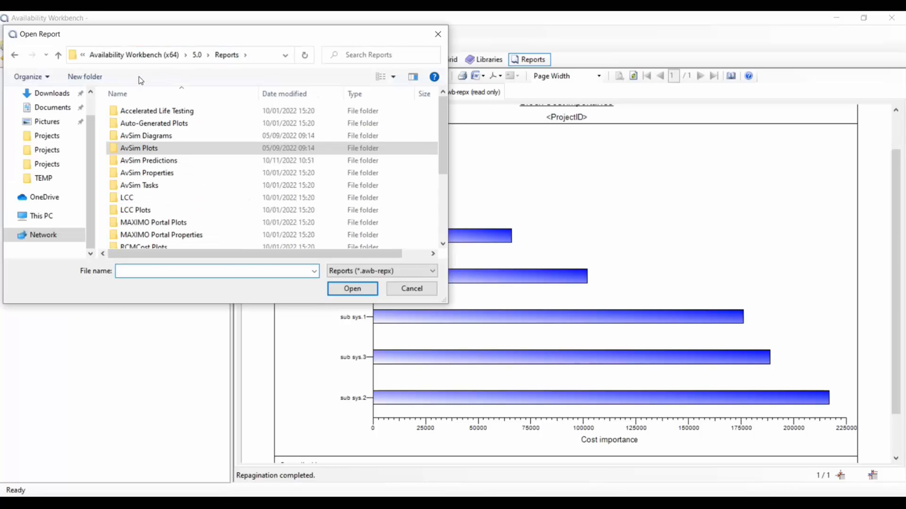
{"action": "scroll", "coordinate": [167, 153], "scroll_direction": "down", "scroll_amount": 3}
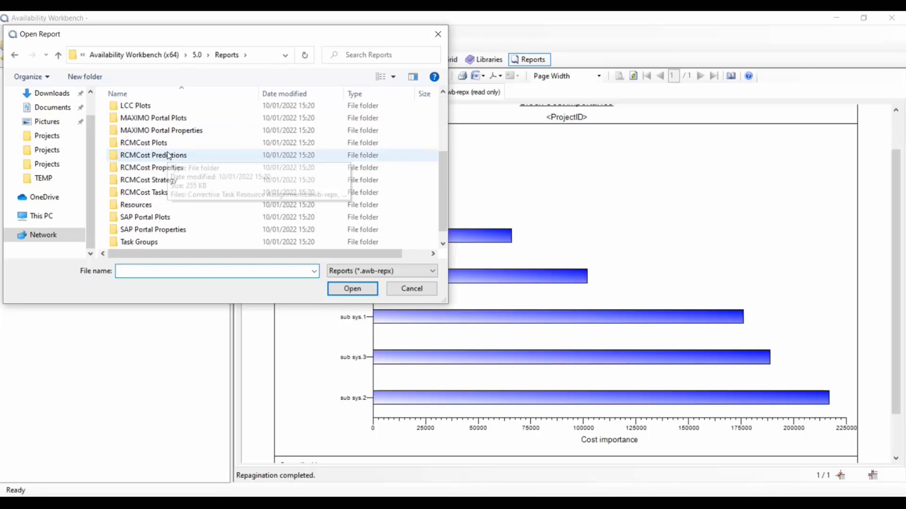
{"action": "scroll", "coordinate": [171, 157], "scroll_direction": "up", "scroll_amount": 3}
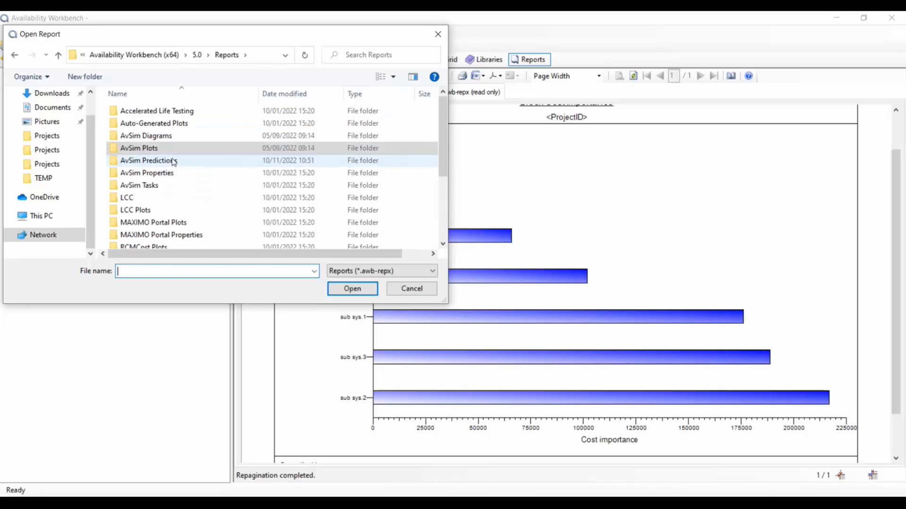
{"action": "double_click", "coordinate": [154, 138]}
{"action": "left_click", "coordinate": [143, 118]}
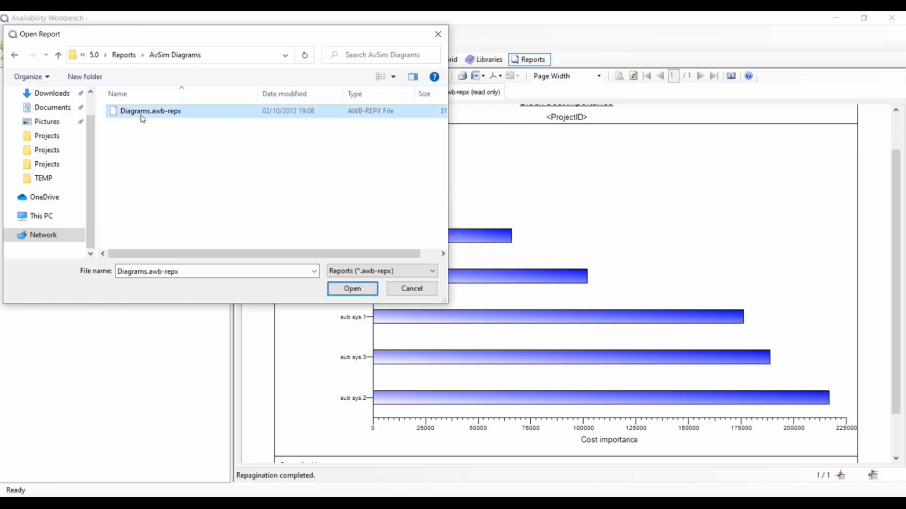
{"action": "double_click", "coordinate": [143, 118]}
{"action": "scroll", "coordinate": [427, 177], "scroll_direction": "down", "scroll_amount": 5}
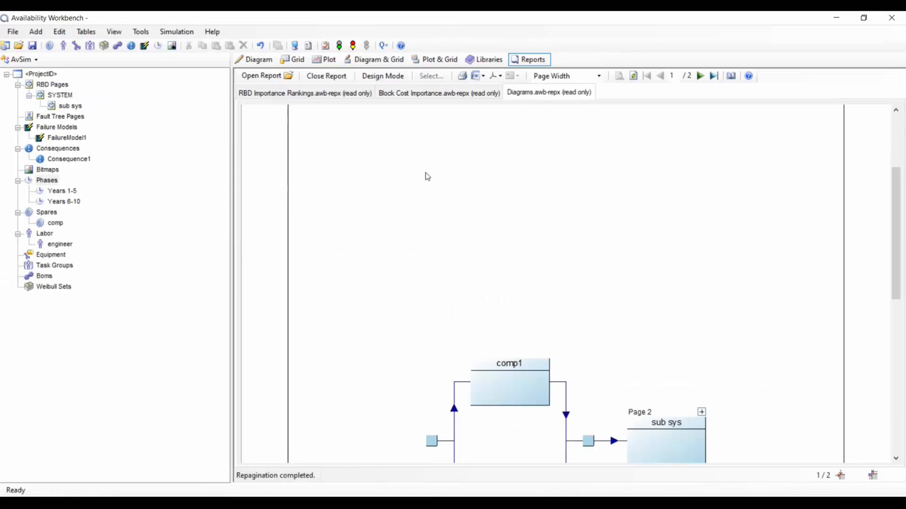
{"action": "scroll", "coordinate": [428, 177], "scroll_direction": "down", "scroll_amount": 3}
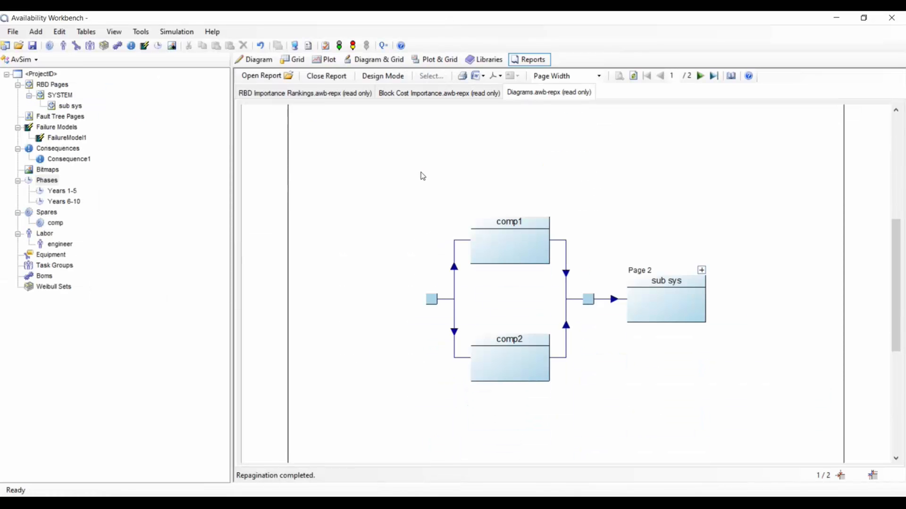
{"action": "left_click", "coordinate": [703, 79]}
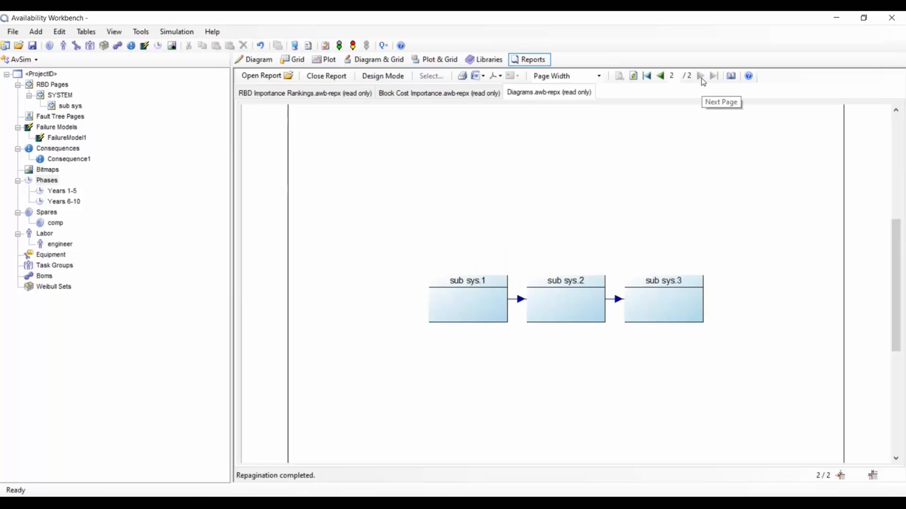
{"action": "left_click", "coordinate": [660, 77]}
- Examine the Word, PDF and data export options for the RBD Importance Rankings report, and return to the SYSTEM diagram
{"action": "left_click", "coordinate": [317, 94]}
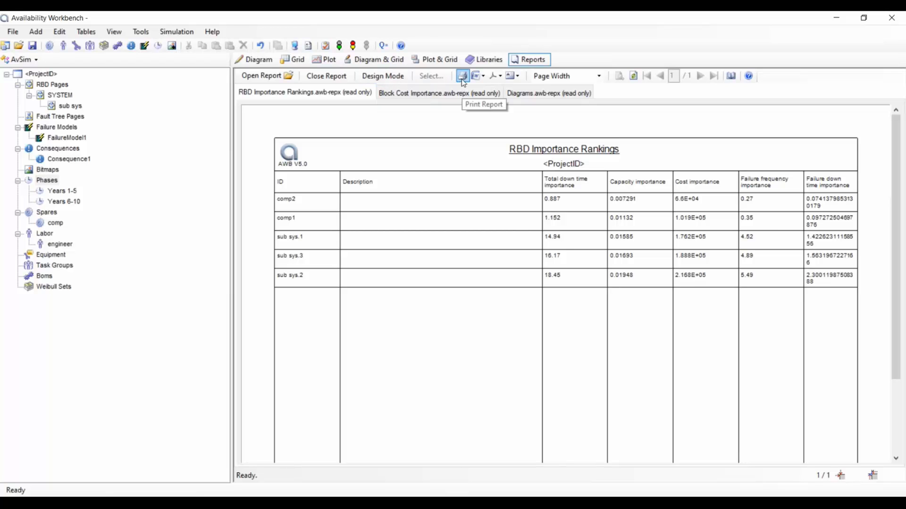
{"action": "left_click", "coordinate": [479, 75]}
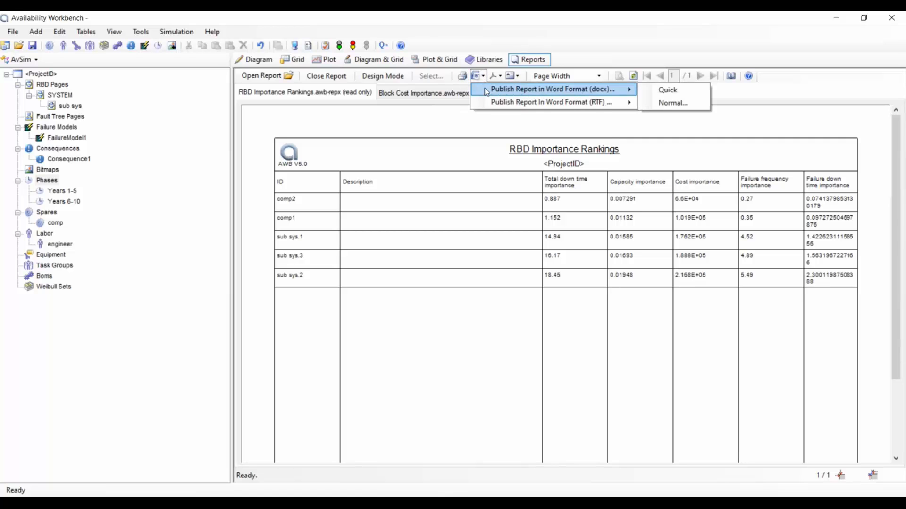
{"action": "left_click", "coordinate": [492, 77]}
{"action": "left_click", "coordinate": [493, 76]}
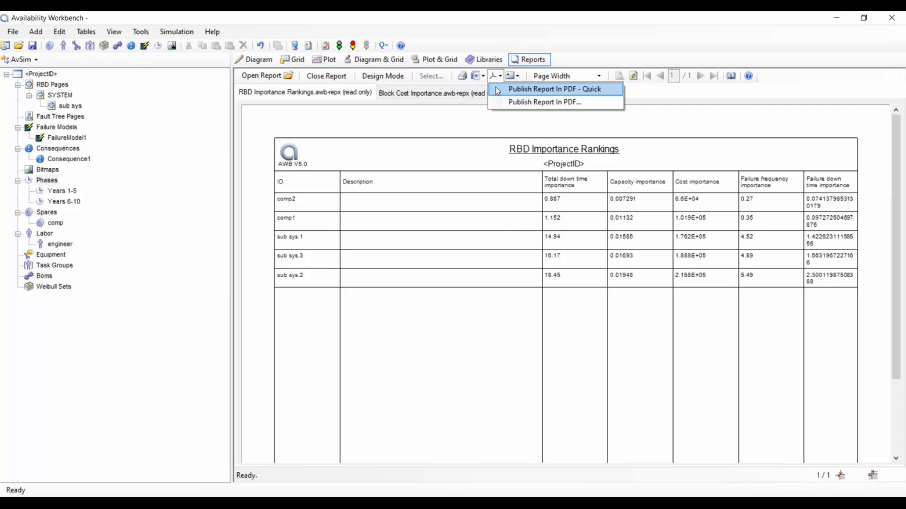
{"action": "left_click", "coordinate": [512, 78]}
{"action": "left_click", "coordinate": [513, 77]}
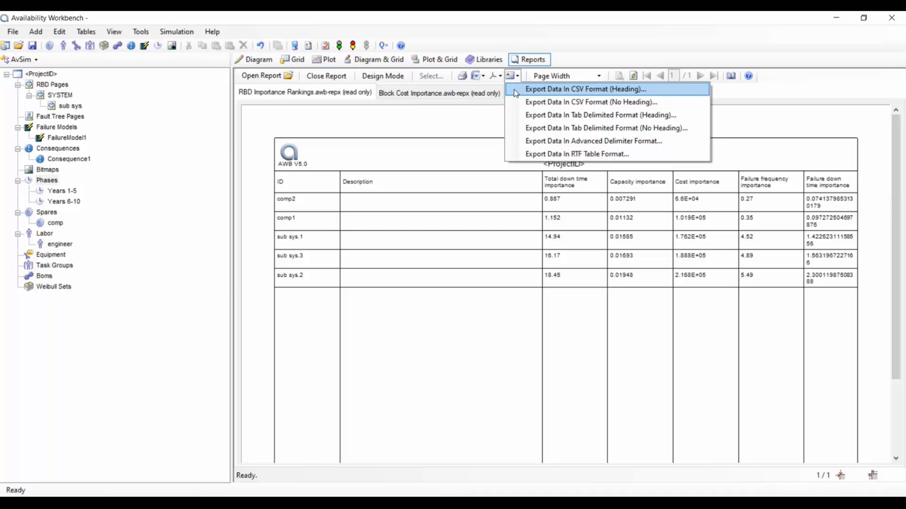
{"action": "left_click", "coordinate": [490, 36]}
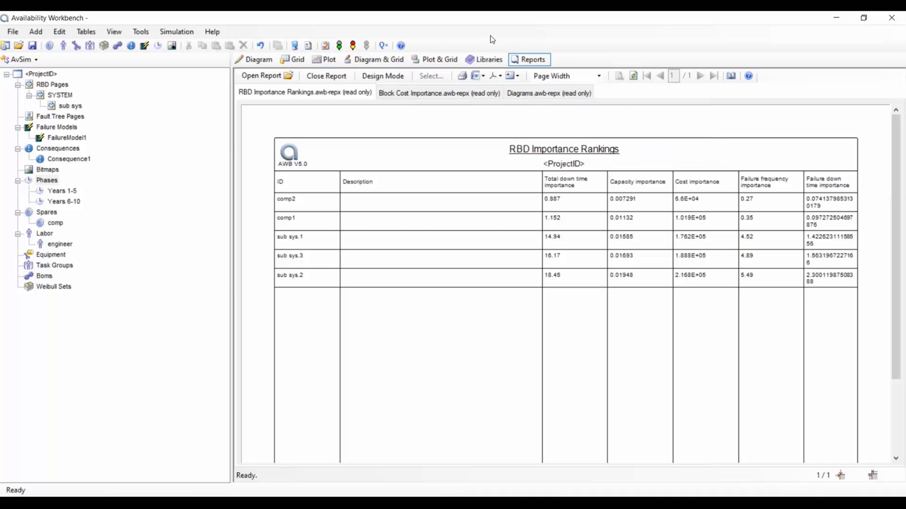
{"action": "left_click", "coordinate": [259, 64]}
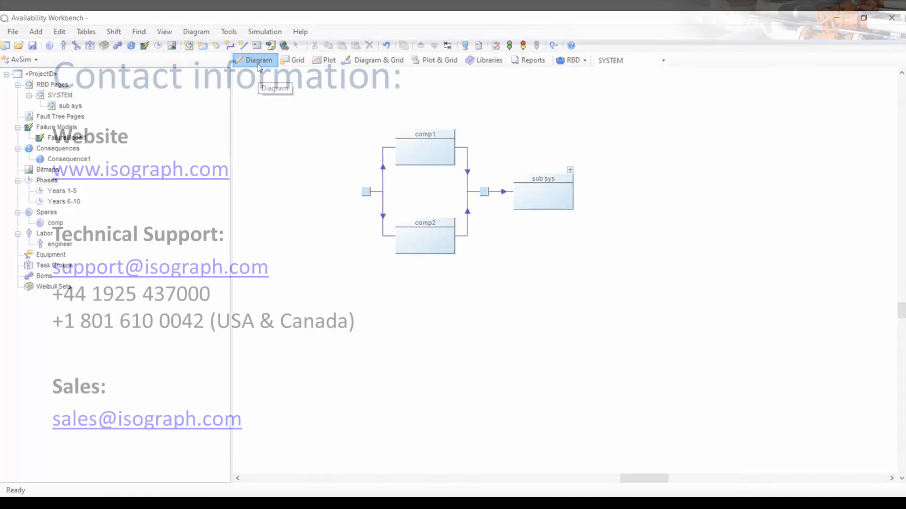